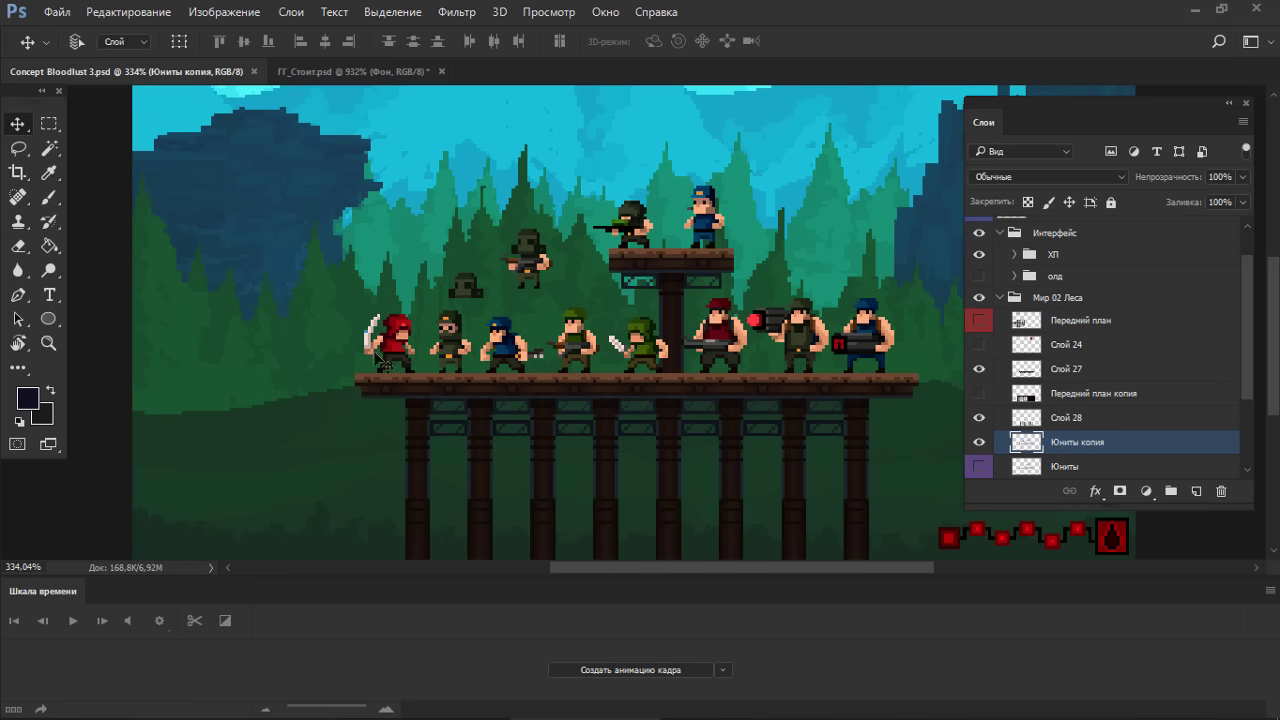
key(m)
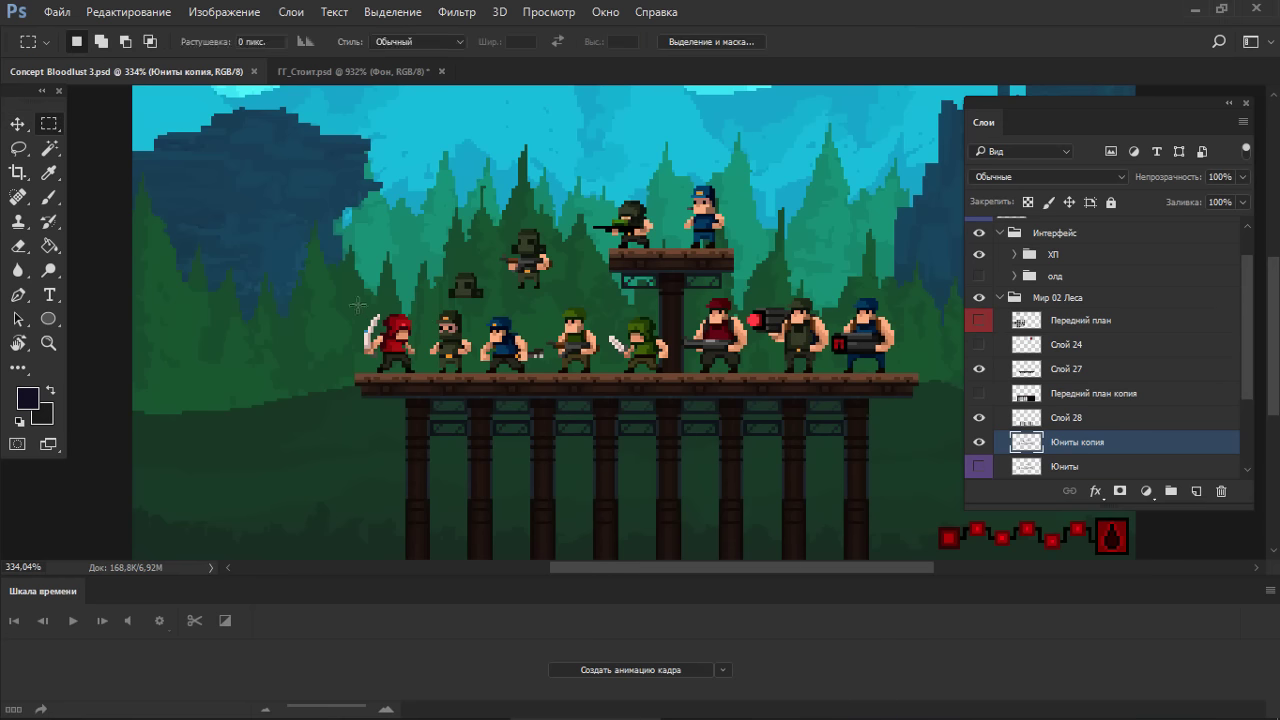
drag(359, 300, 418, 394)
click(493, 264)
- Switch to the ГГ_Стоит.psd document and activate the character layer Слой 1
key(ctrl+Tab)
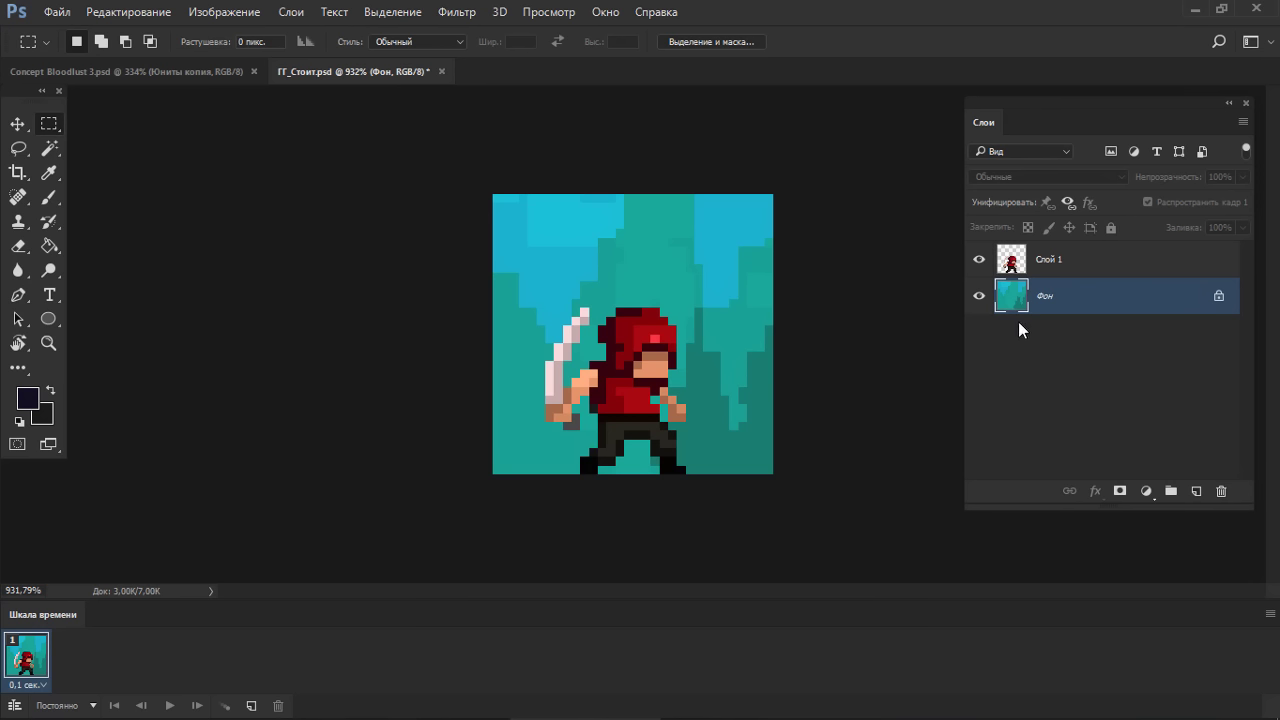
click(1060, 264)
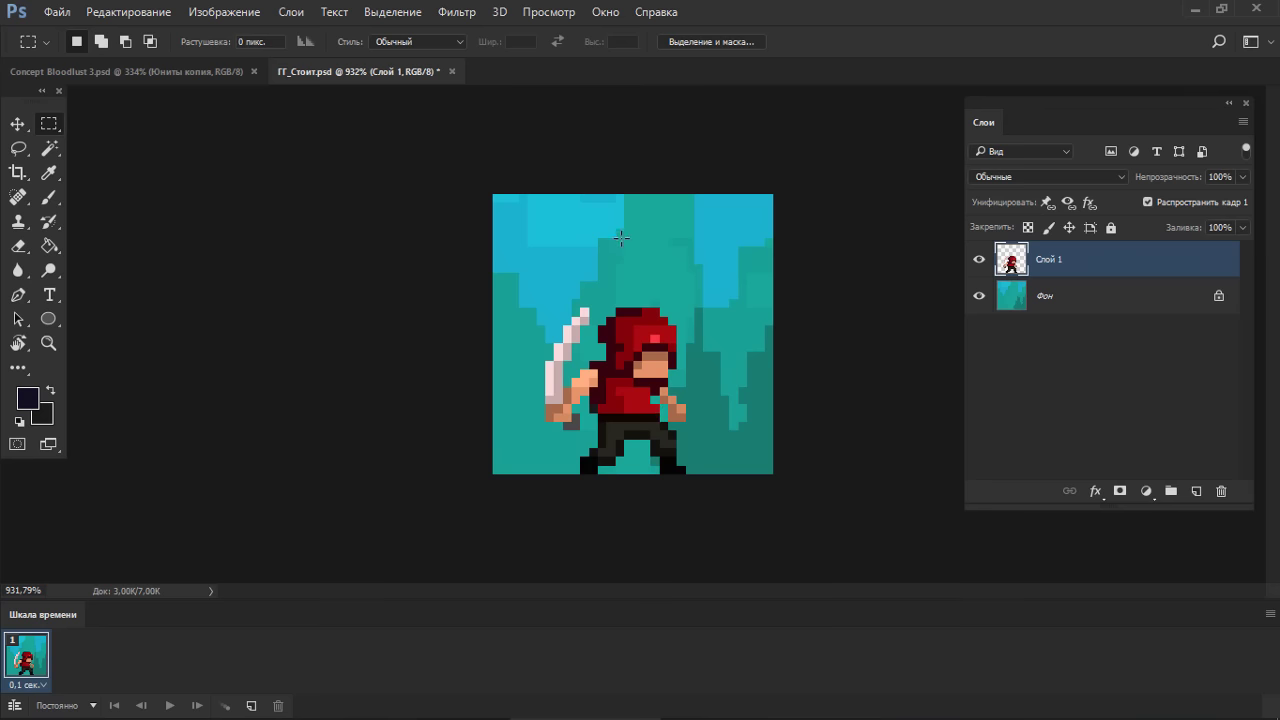
- Set up a hard 1-pixel drawing tip by changing from the soft 900 px brush to the Pencil tool
key(b)
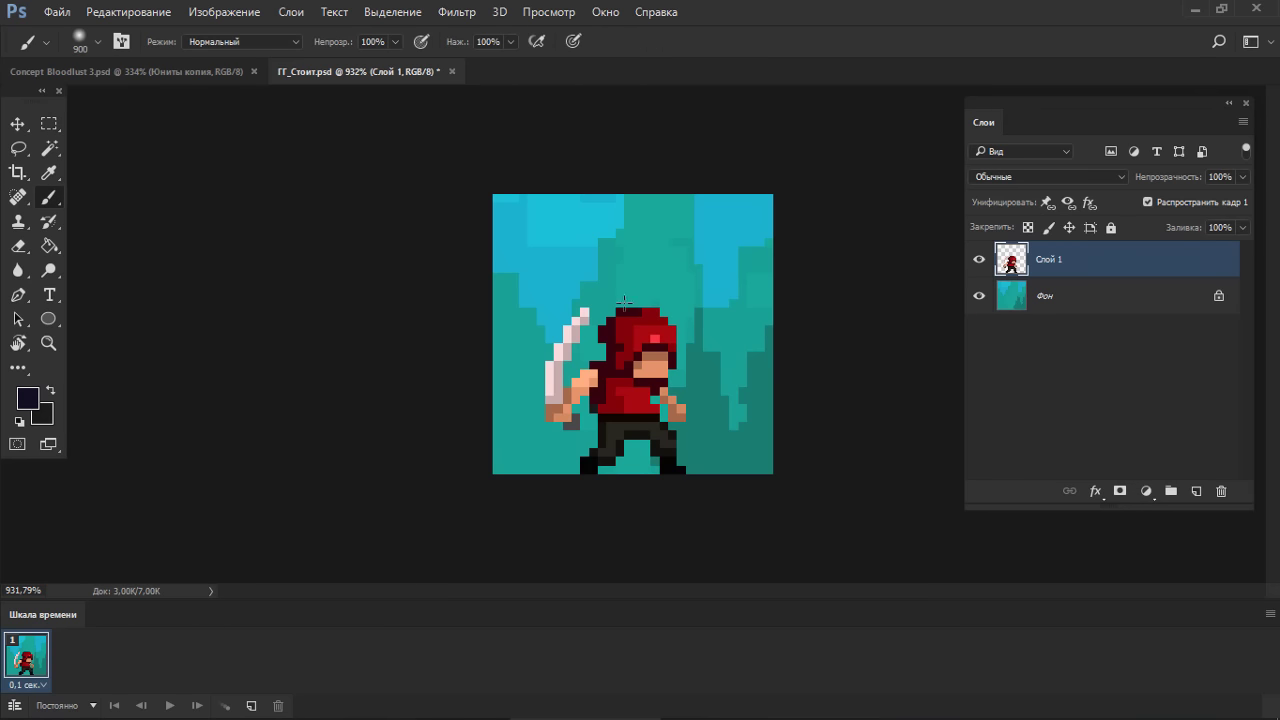
right_click(615, 276)
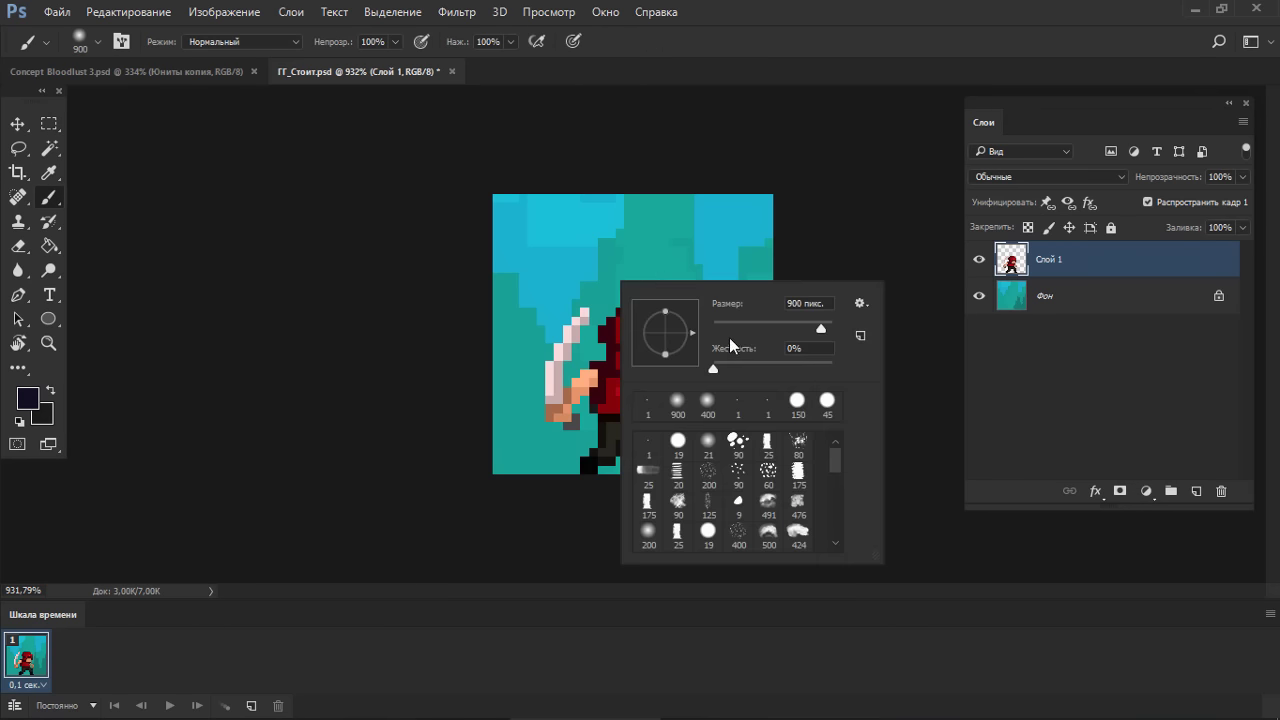
click(795, 200)
click(549, 311)
key(ctrl+z)
key(shift+b)
- Sketch dark guide marks in the sky above the character with the 1-pixel Pencil
mouse_move(535, 286)
mouse_down()
mouse_move(699, 286)
mouse_move(555, 274)
mouse_move(585, 216)
mouse_up()
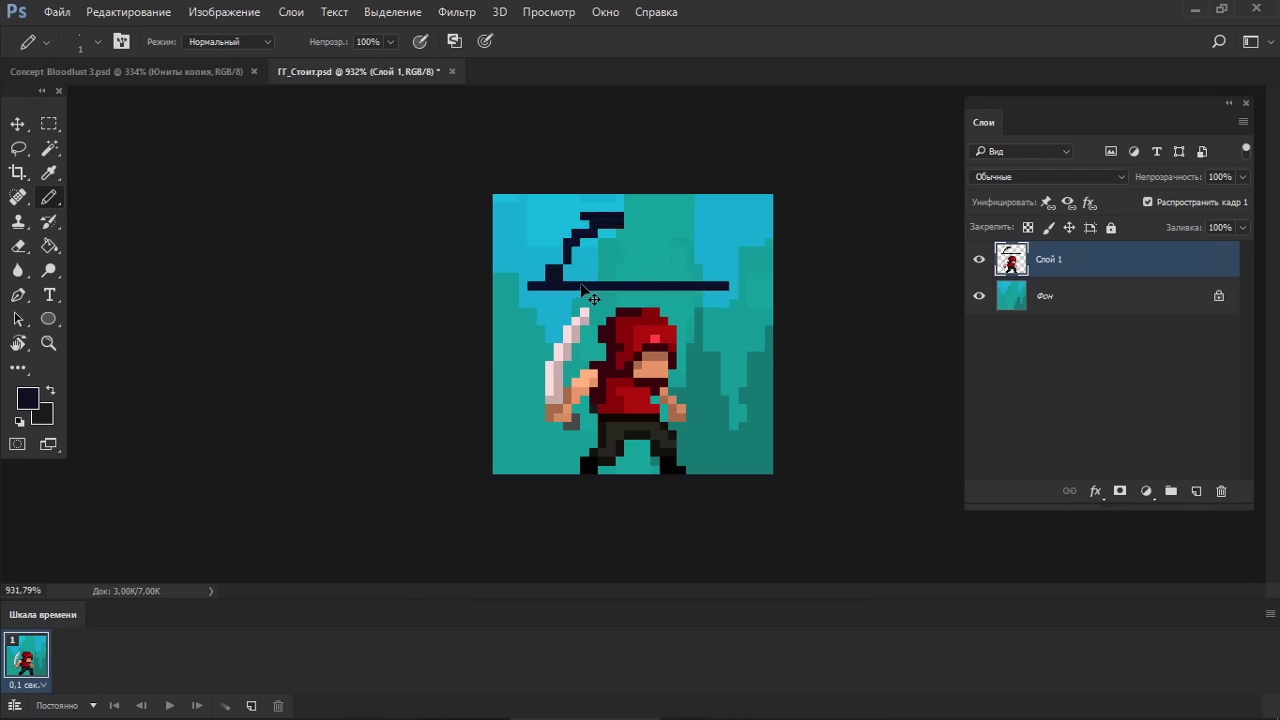
key(ctrl+z)
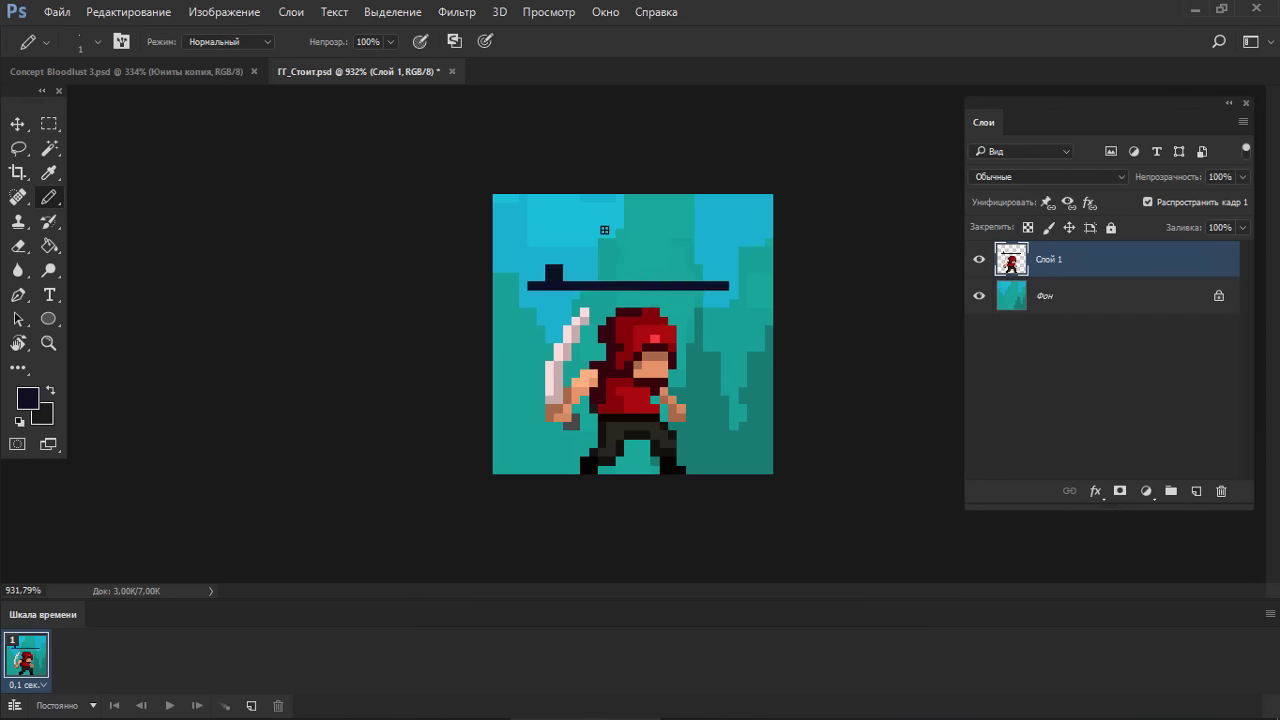
mouse_move(601, 234)
mouse_down()
mouse_move(594, 224)
mouse_move(606, 228)
mouse_up()
mouse_move(648, 273)
mouse_down()
mouse_move(660, 262)
mouse_move(654, 280)
mouse_up()
- Save the document as a new Photoshop file named ГГ_Прыжок.psd
key(ctrl+shift+s)
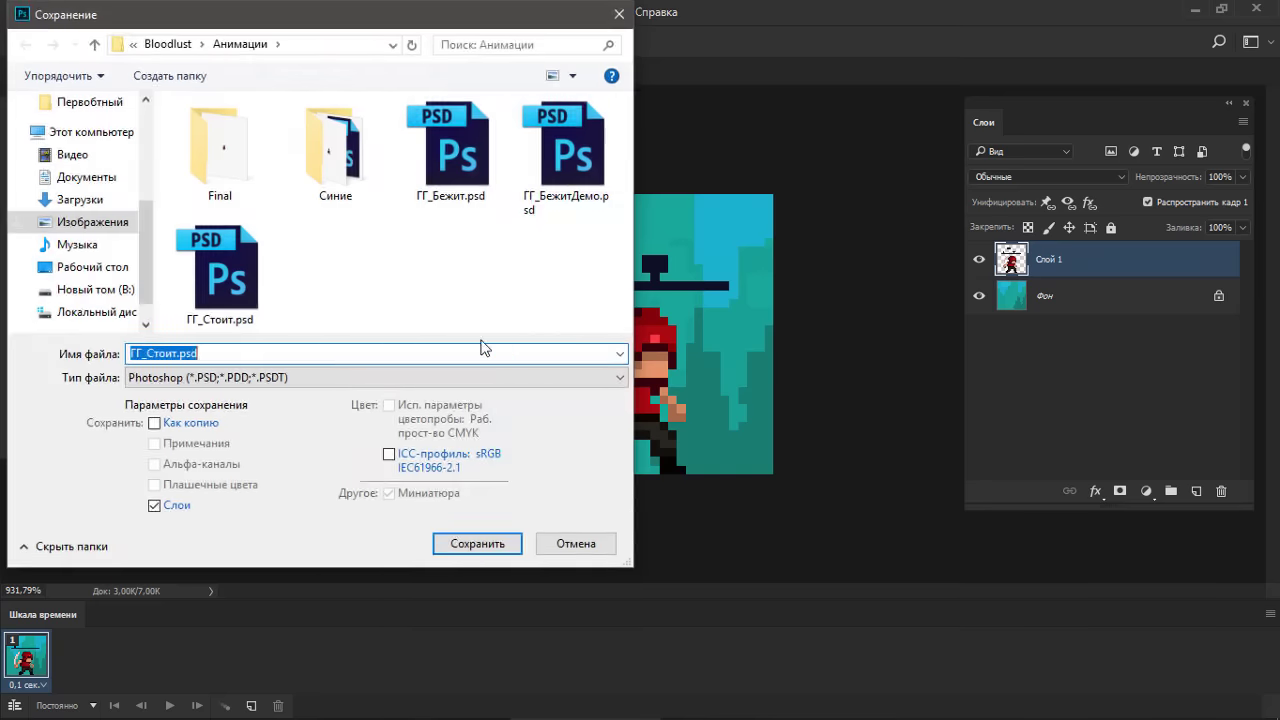
click(323, 353)
key(BackSpace)
key(BackSpace)
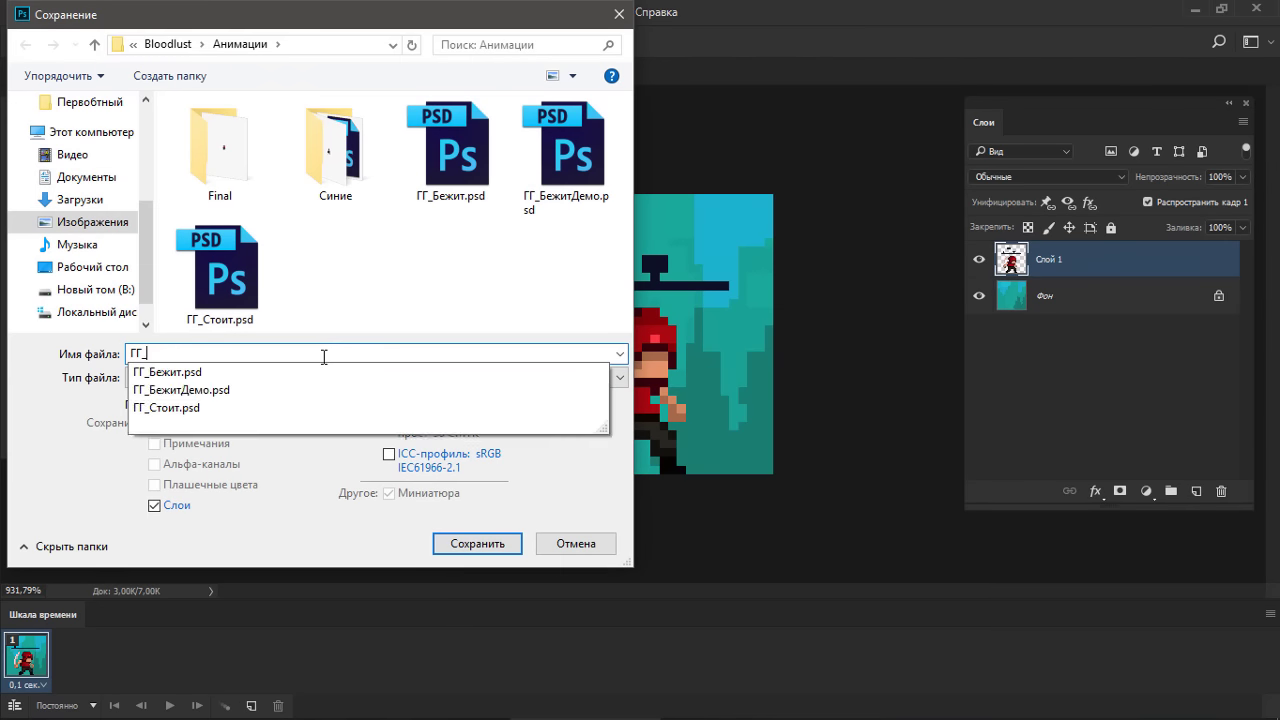
text(Ghs)
text(uf)
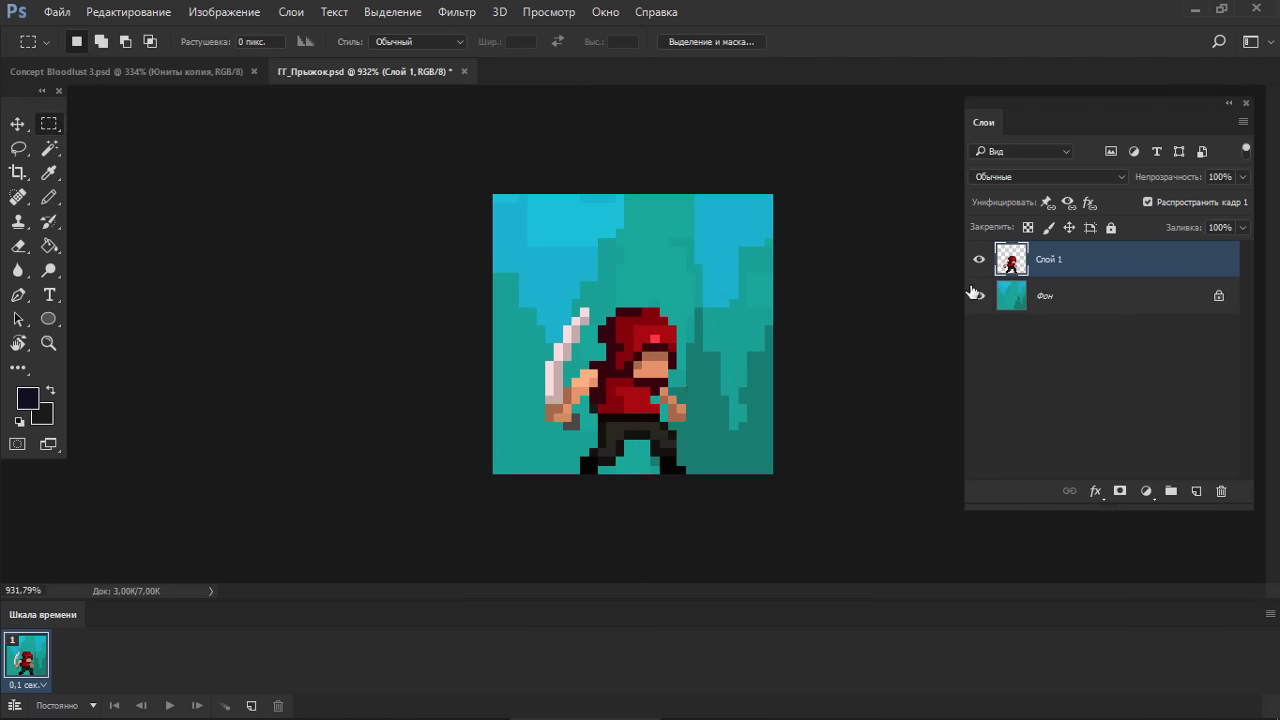
- Duplicate the character layer Слой 1 and hide the original
key(ctrl+j)
click(979, 296)
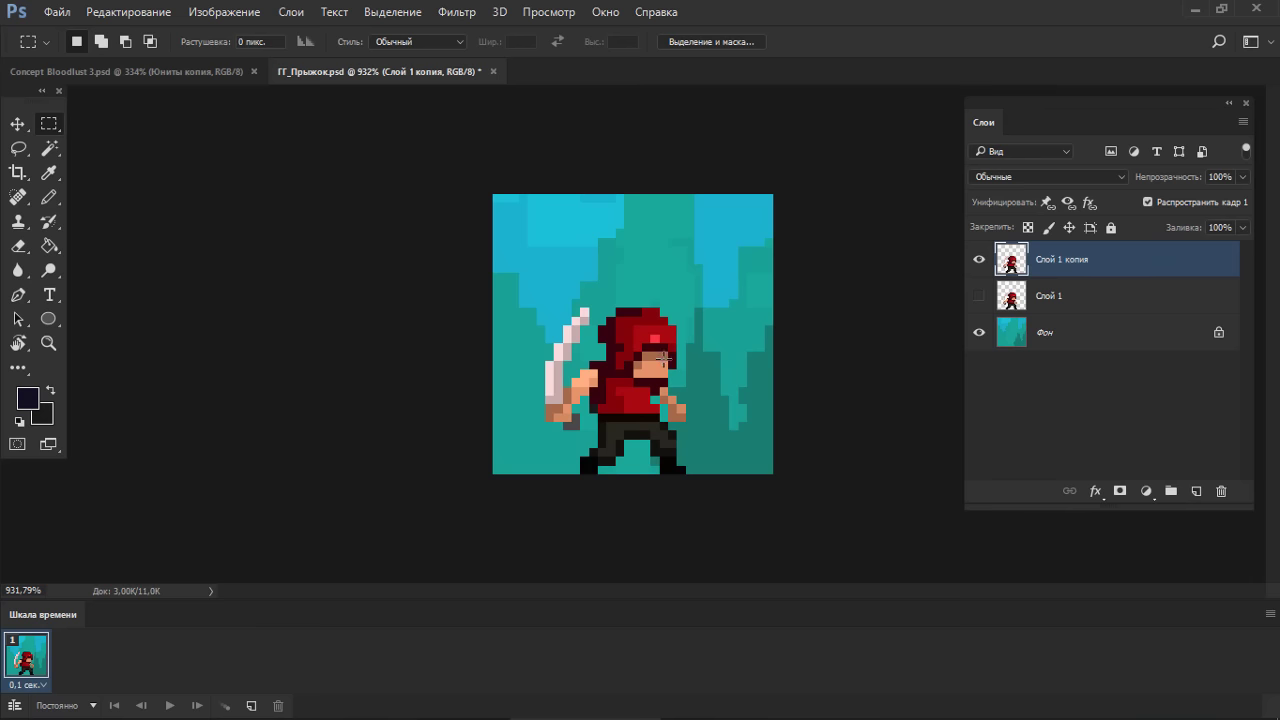
key(b)
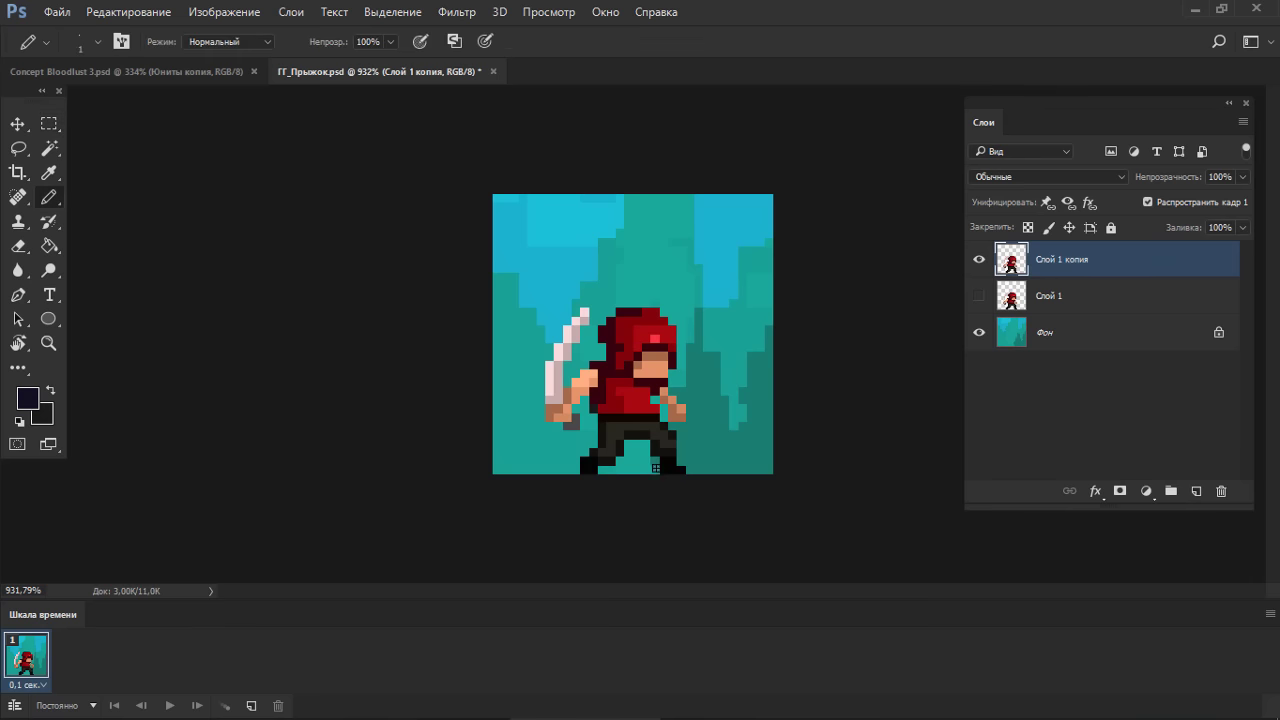
mouse_move(652, 450)
mouse_down()
mouse_move(665, 486)
mouse_move(697, 449)
mouse_move(688, 436)
mouse_move(651, 457)
mouse_move(687, 467)
mouse_move(674, 435)
mouse_move(706, 451)
mouse_up()
key(ctrl+z)
- Select the character's front leg and shift it inward, closer to the back leg
key(m)
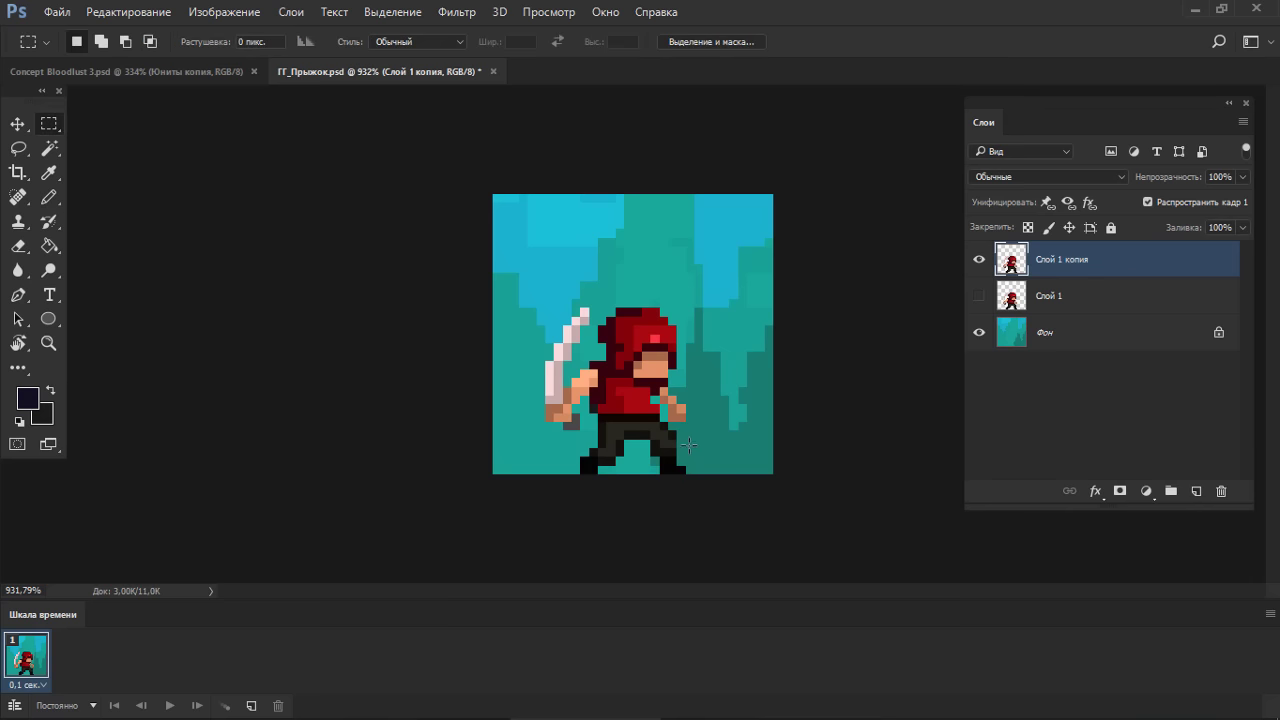
mouse_move(702, 439)
mouse_down()
mouse_move(643, 486)
mouse_move(650, 457)
mouse_up()
key(ctrl+d)
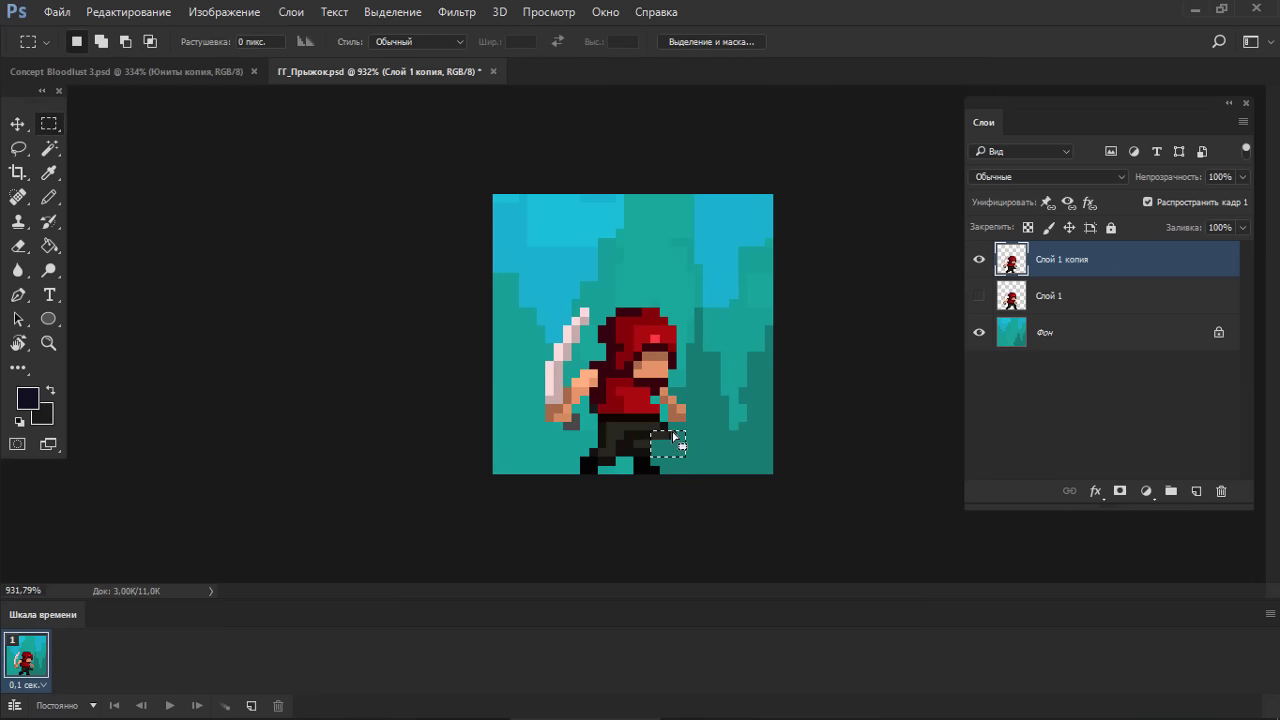
key(ctrl+d)
- Sketch angled guide strokes in the sky above the character and try erasing the front foot
key(b)
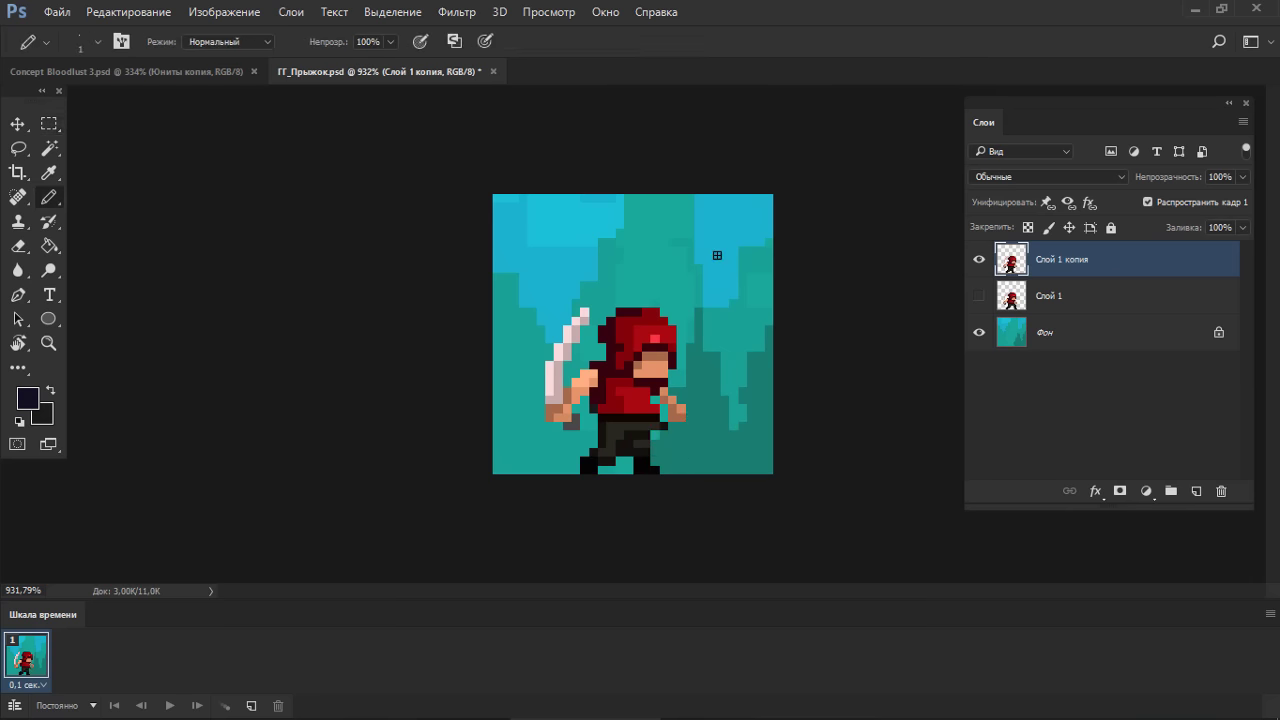
mouse_move(716, 216)
mouse_down()
mouse_move(733, 248)
mouse_move(711, 230)
mouse_move(686, 280)
mouse_up()
mouse_move(741, 281)
mouse_down()
mouse_move(656, 290)
mouse_move(608, 226)
mouse_move(604, 240)
mouse_move(650, 241)
mouse_up()
key(ctrl+alt+z)
key(ctrl+alt+z)
drag(672, 277, 718, 224)
drag(689, 281, 718, 249)
key(e)
mouse_move(637, 441)
mouse_down()
mouse_move(650, 462)
mouse_move(662, 440)
mouse_move(649, 477)
mouse_move(664, 436)
mouse_up()
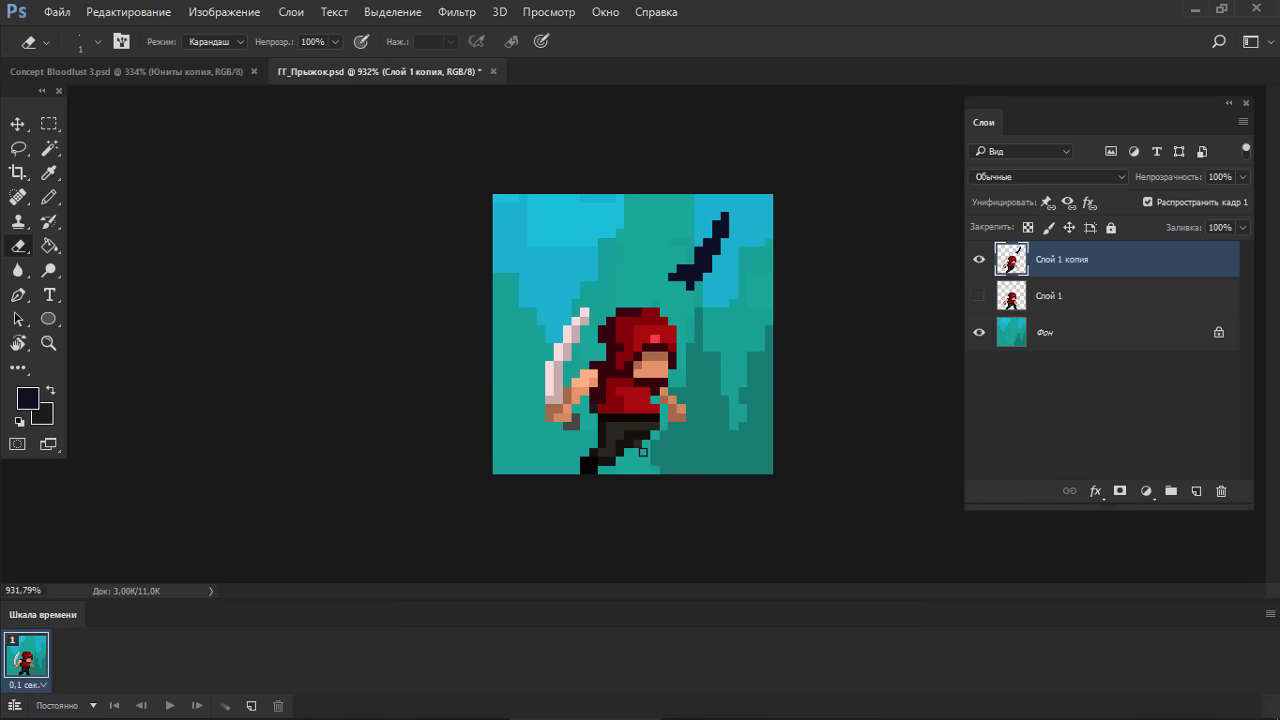
key(ctrl+alt+z)
key(ctrl+alt+z)
- Tuck the front foot further under the body, repaint the trousers with sampled dark shades and erase the outer back-leg pixels
key(m)
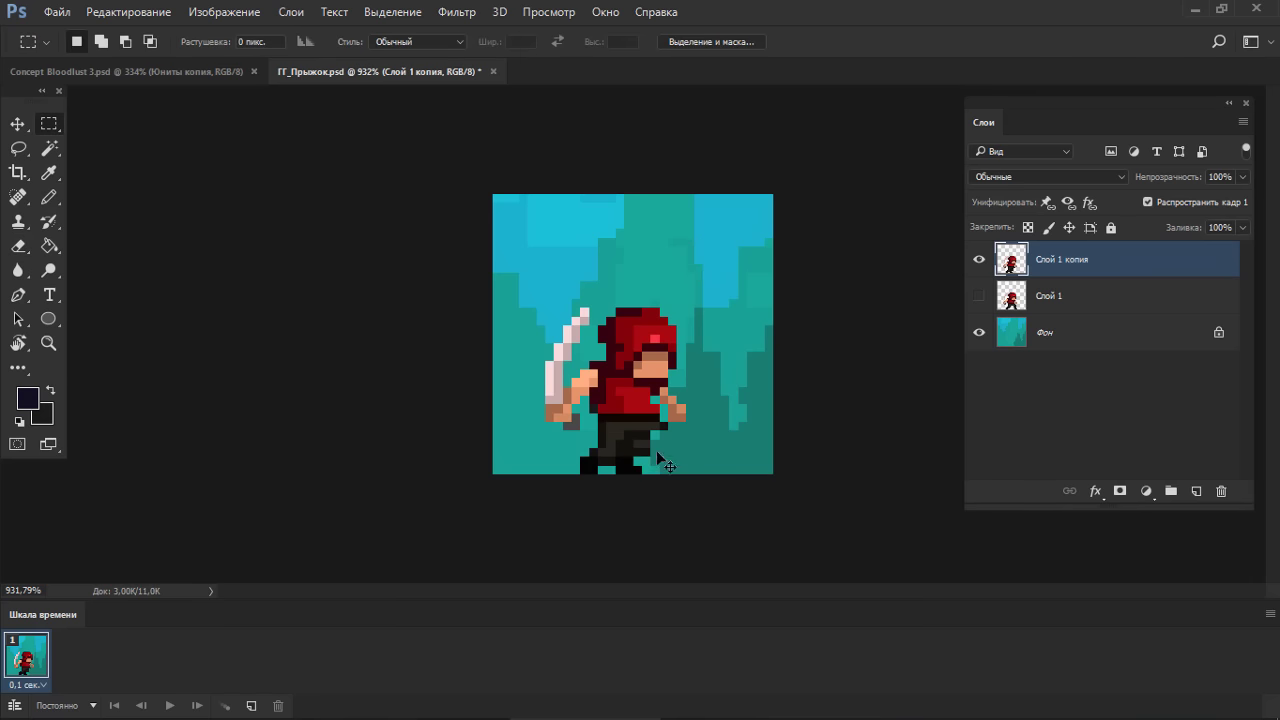
key(b)
alt+click(643, 446)
alt+click(644, 436)
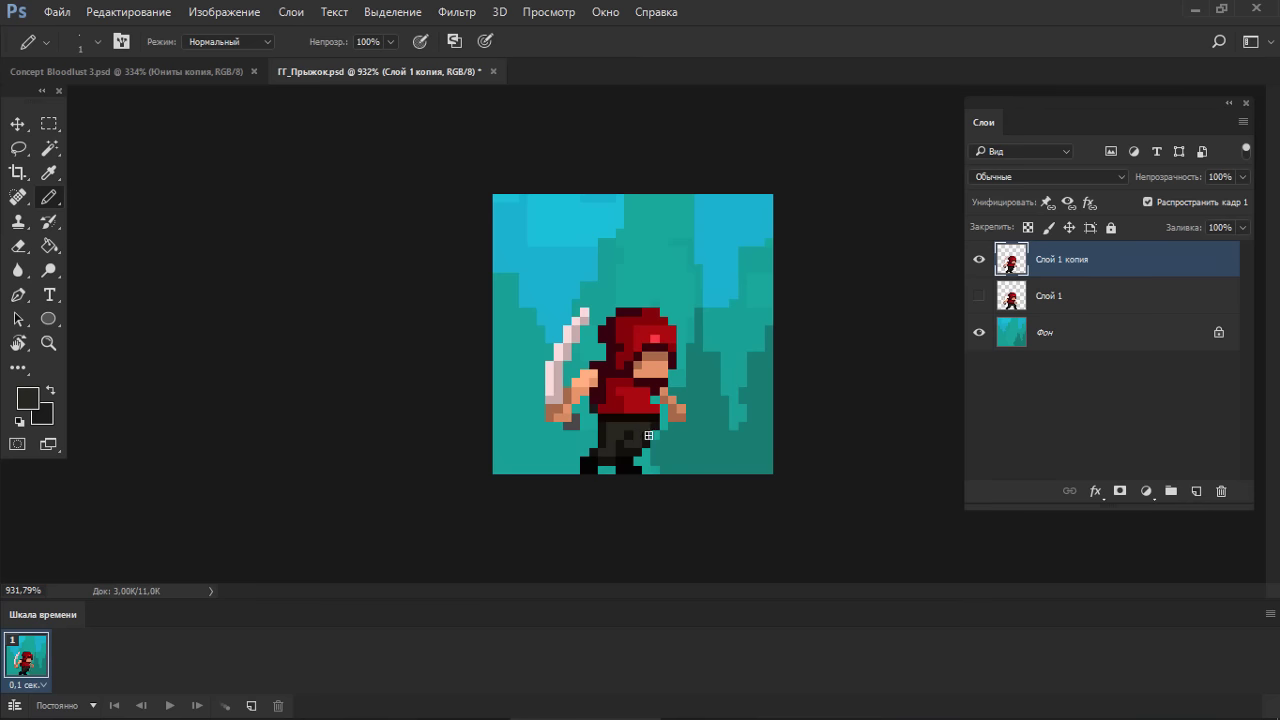
alt+click(596, 448)
key(e)
click(594, 452)
key(b)
key(e)
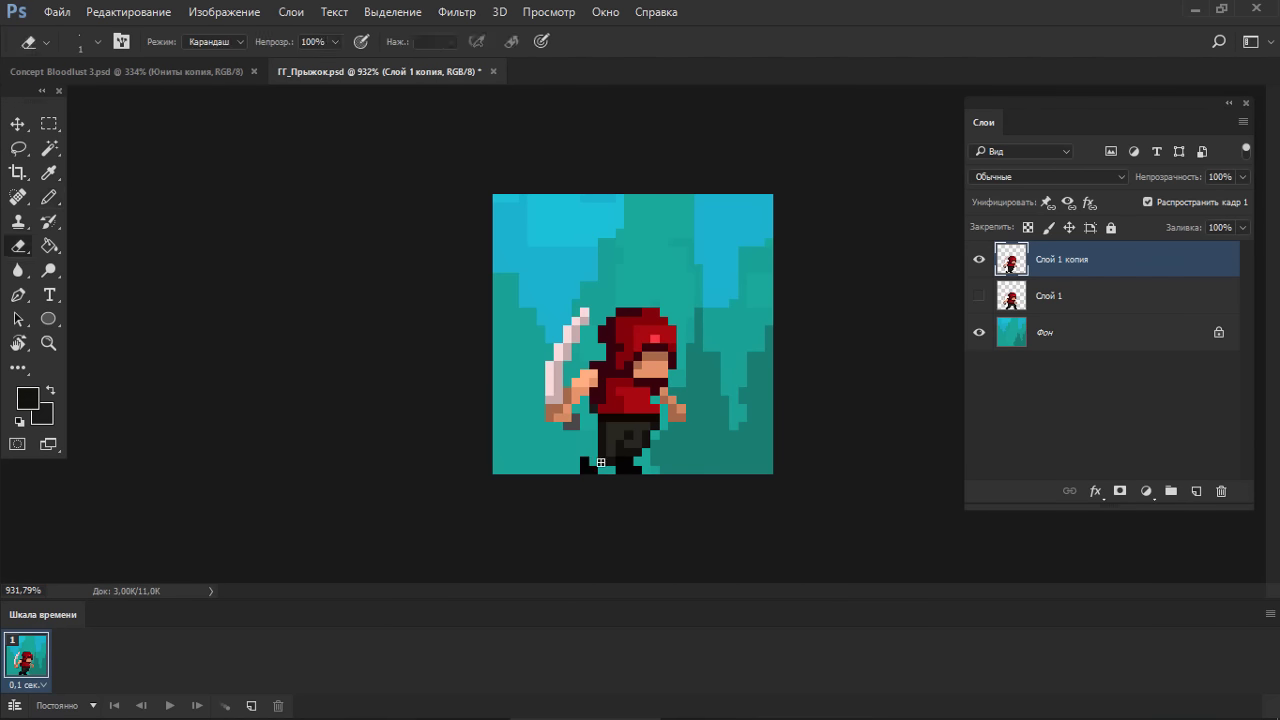
- Select the back foot and move it inward beneath the trousers, next to the front foot
key(b)
key(m)
drag(582, 458, 598, 474)
drag(588, 466, 606, 466)
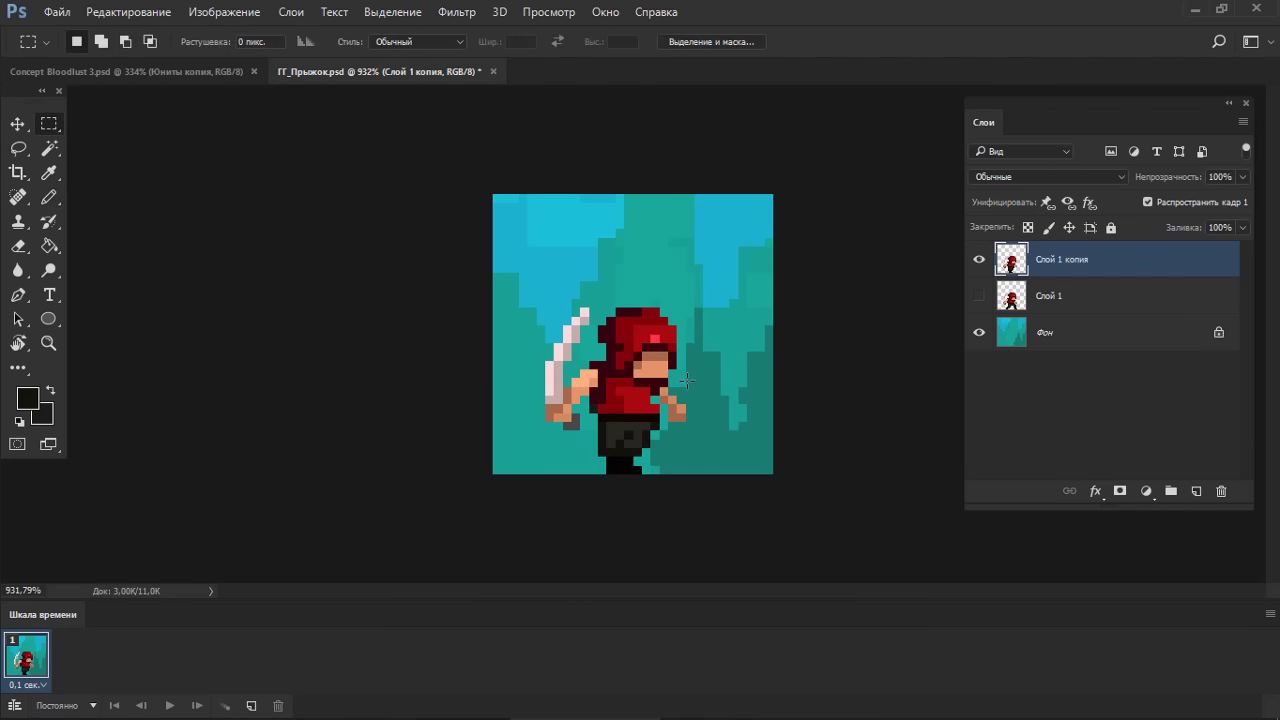
- Select the whole character, move it up 1 pixel and clear the selection
drag(527, 290, 729, 473)
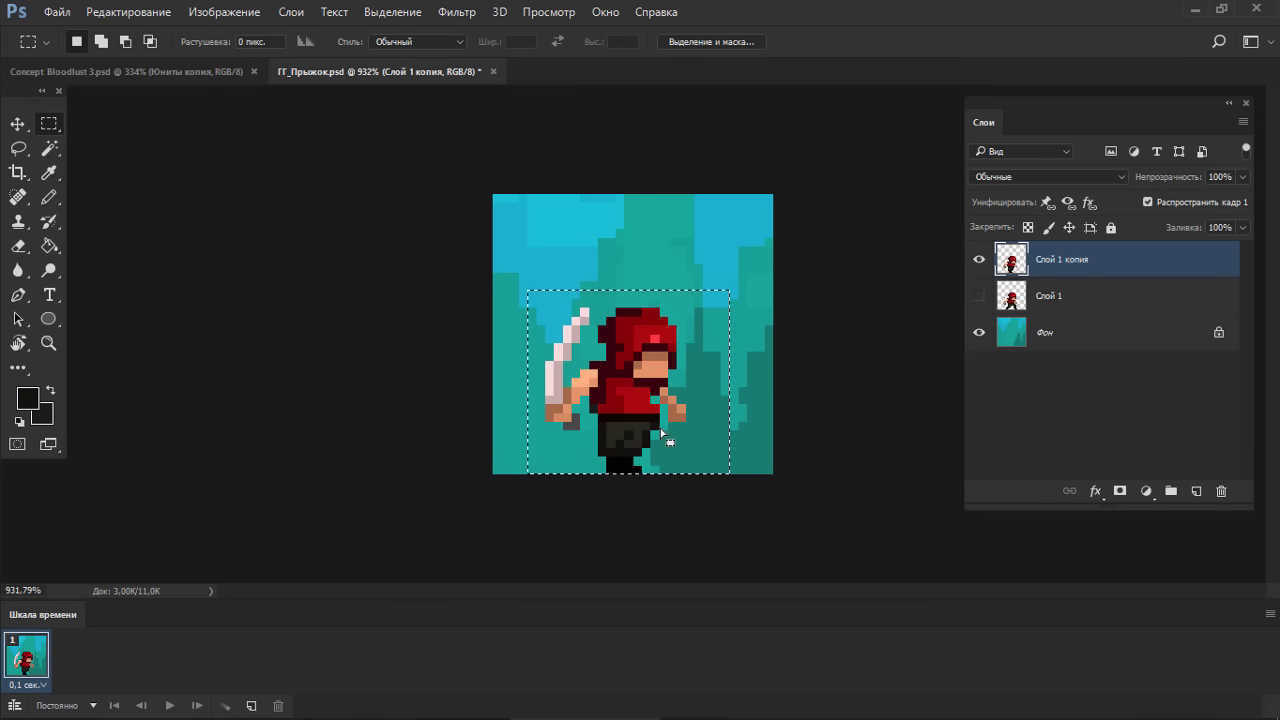
key(ctrl+Up)
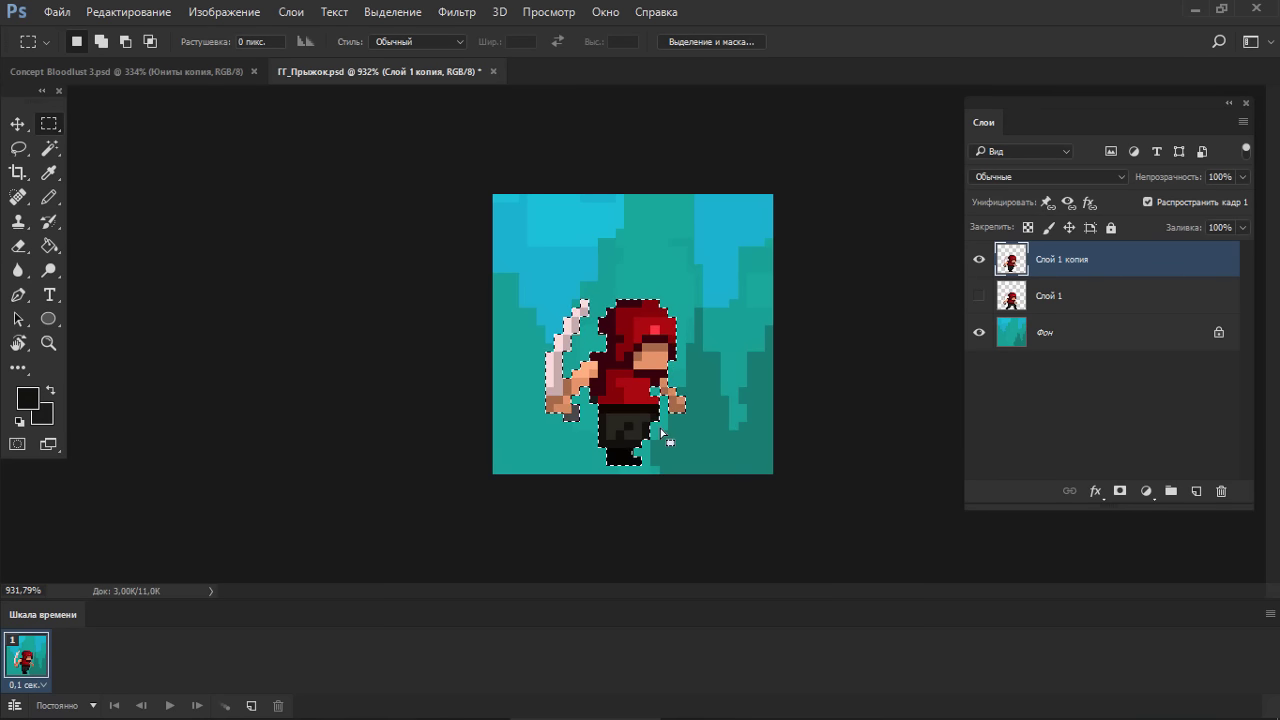
key(ctrl+d)
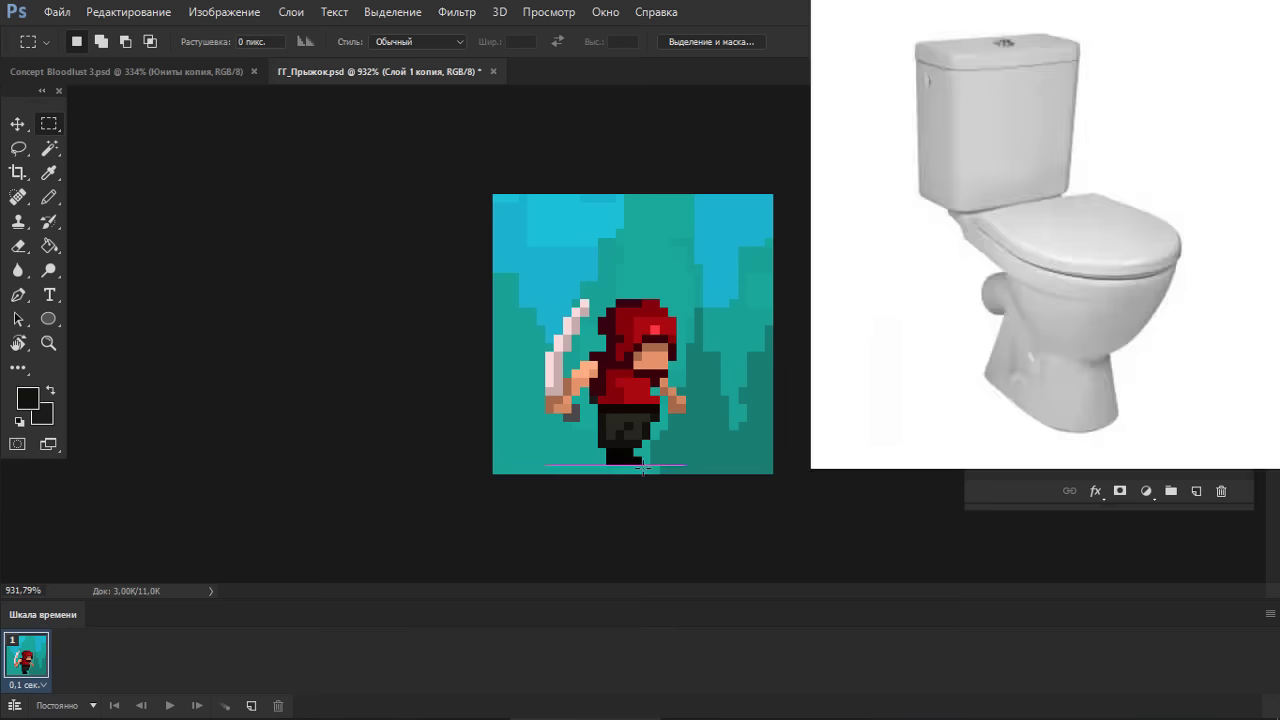
- Reshape the feet with black pencil and eraser pixels into two separate toes pointing downward
drag(651, 448, 634, 465)
click(636, 463)
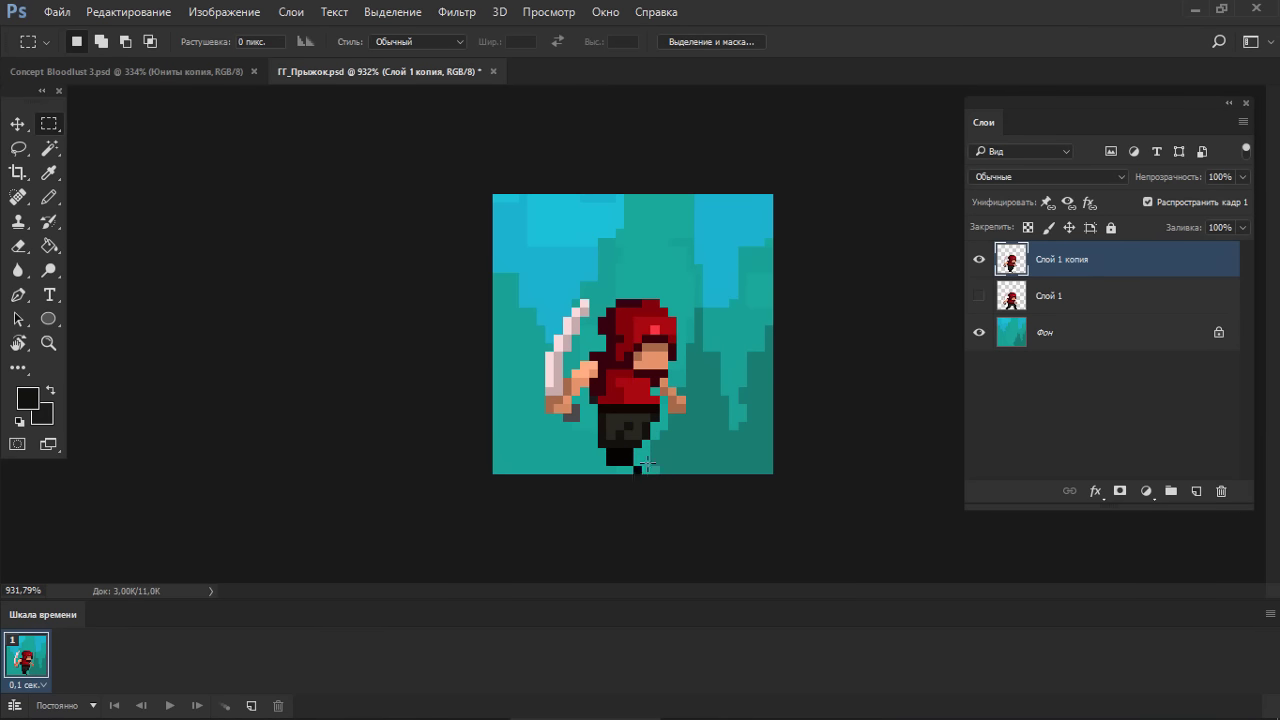
key(b)
click(627, 469)
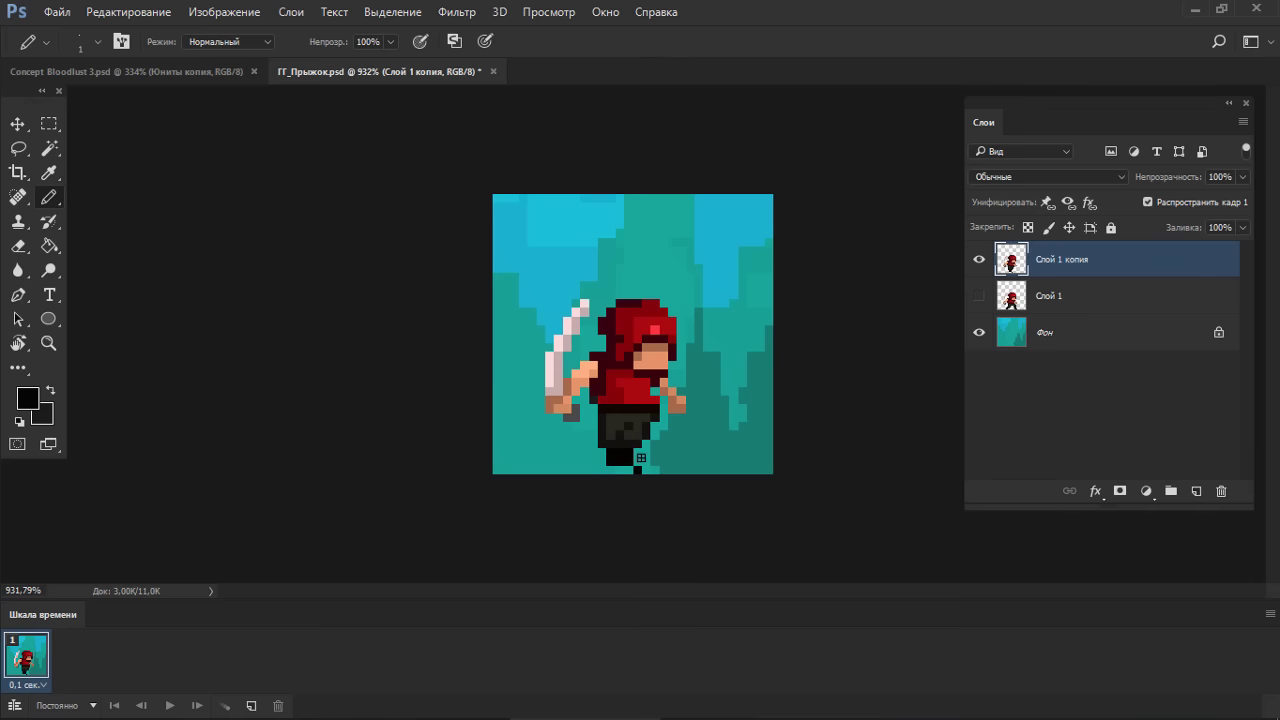
key(e)
click(621, 463)
key(b)
click(620, 470)
key(e)
- Sketch rising motion guide lines in front of the character with the Pencil and undo them
scroll(628, 476, down, 1)
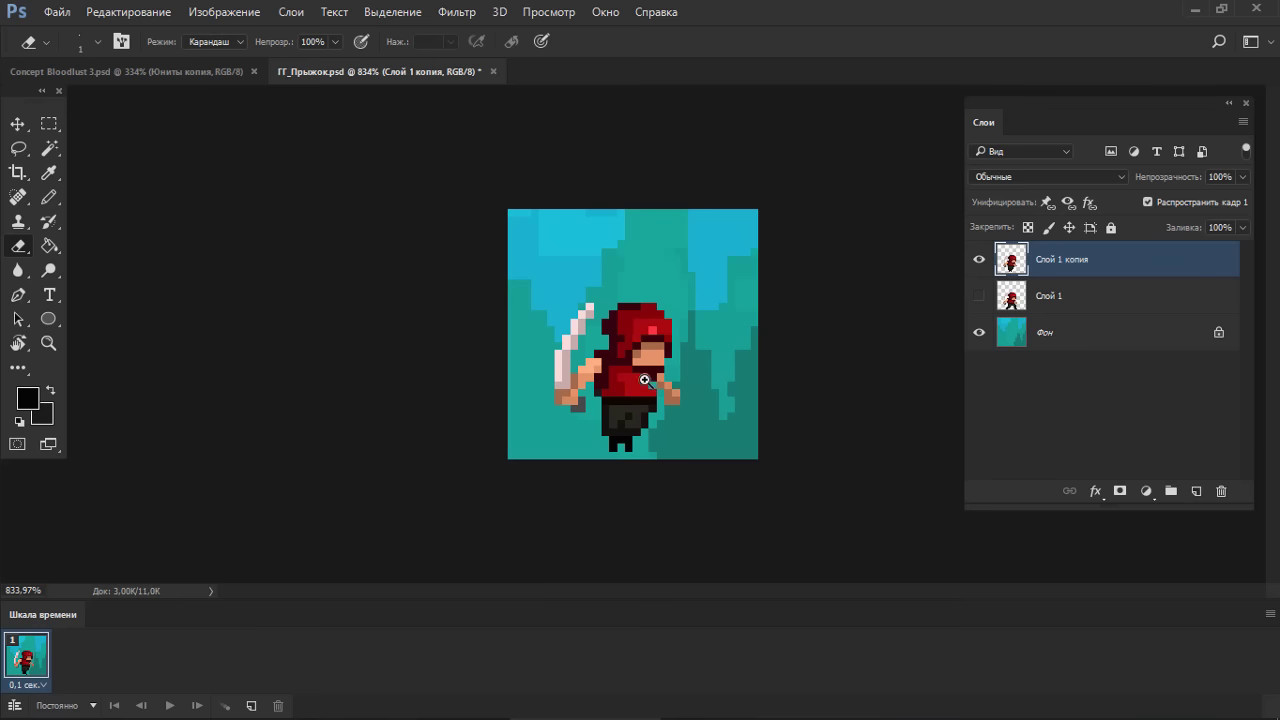
drag(646, 380, 688, 374)
scroll(665, 432, up, 2)
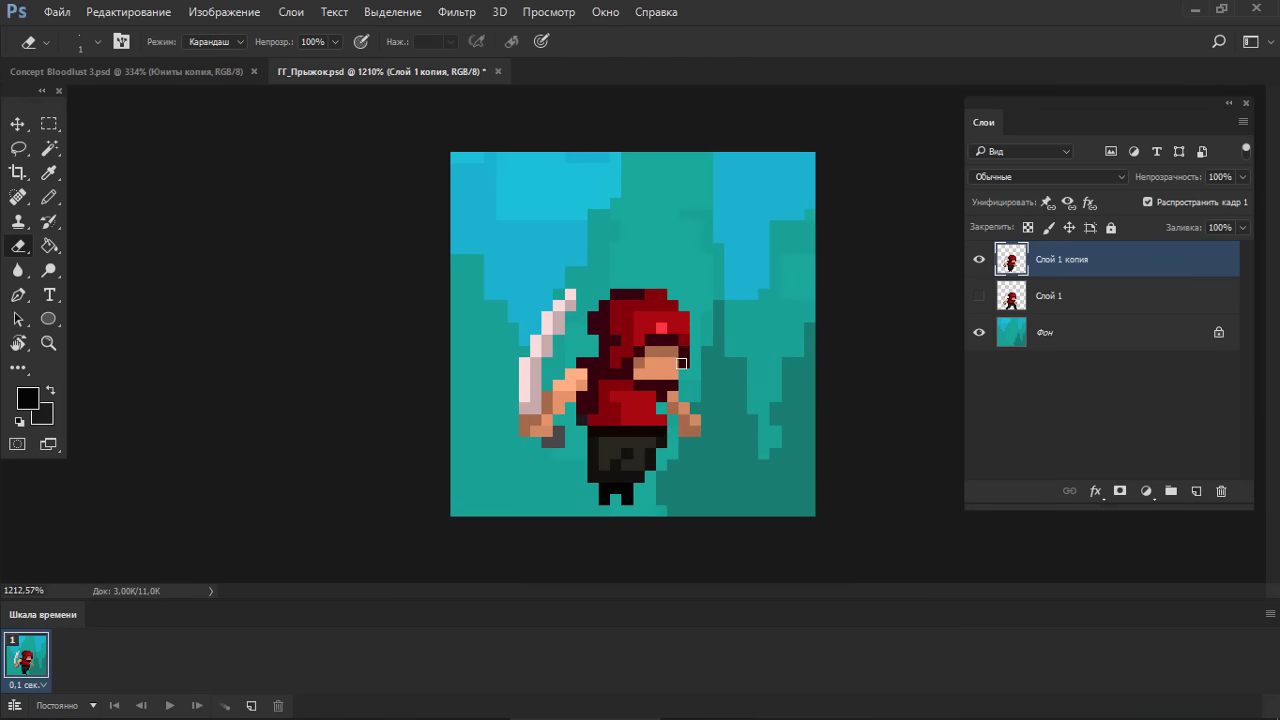
key(m)
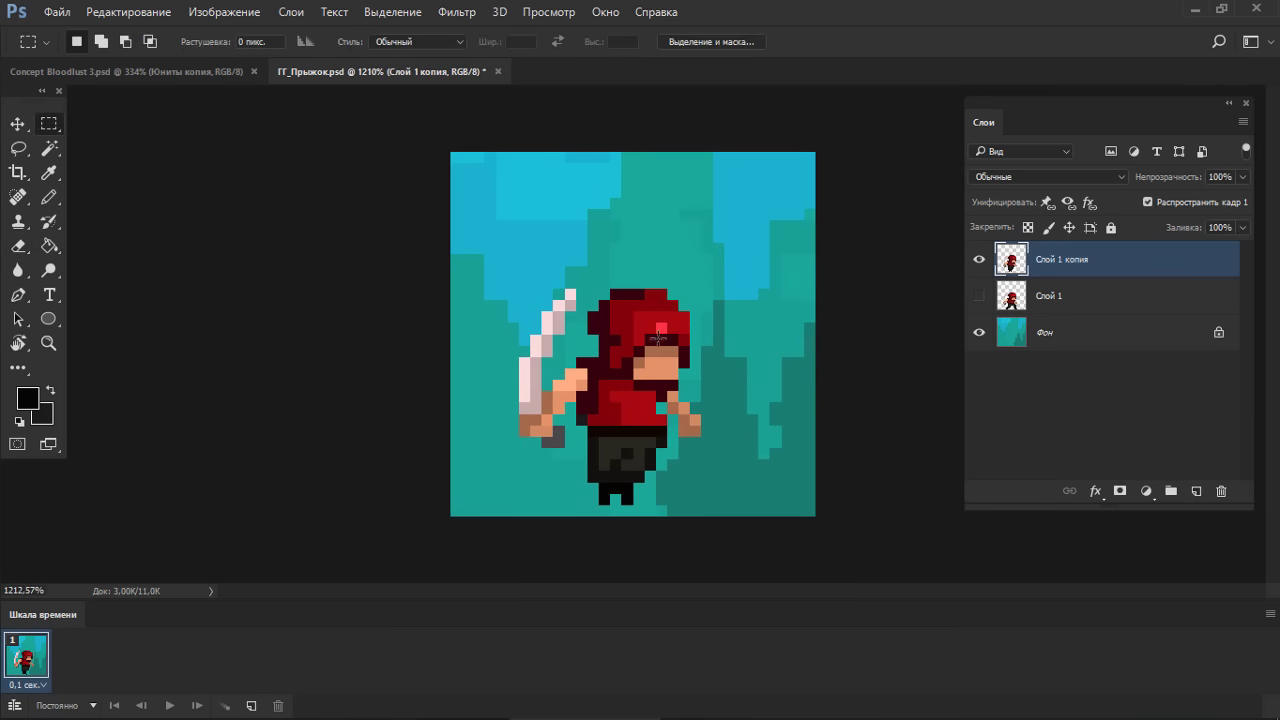
key(b)
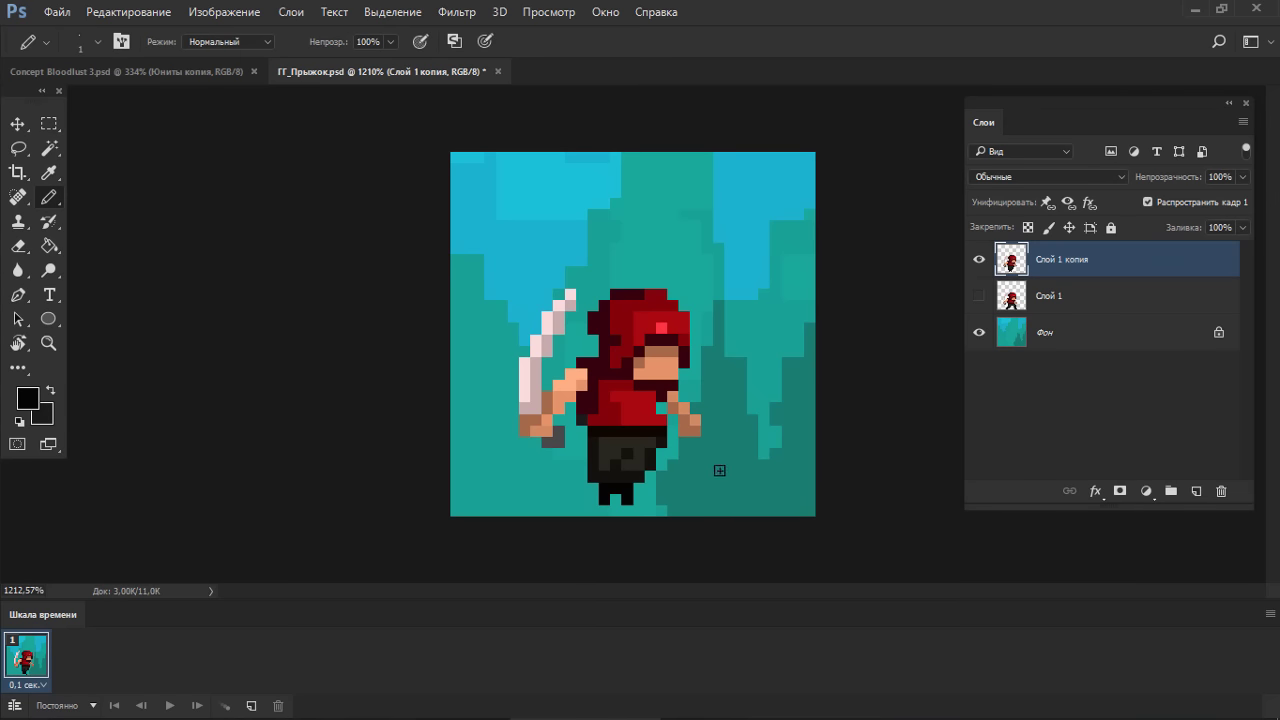
mouse_move(719, 478)
mouse_down()
mouse_move(791, 197)
mouse_move(744, 228)
mouse_move(810, 232)
mouse_up()
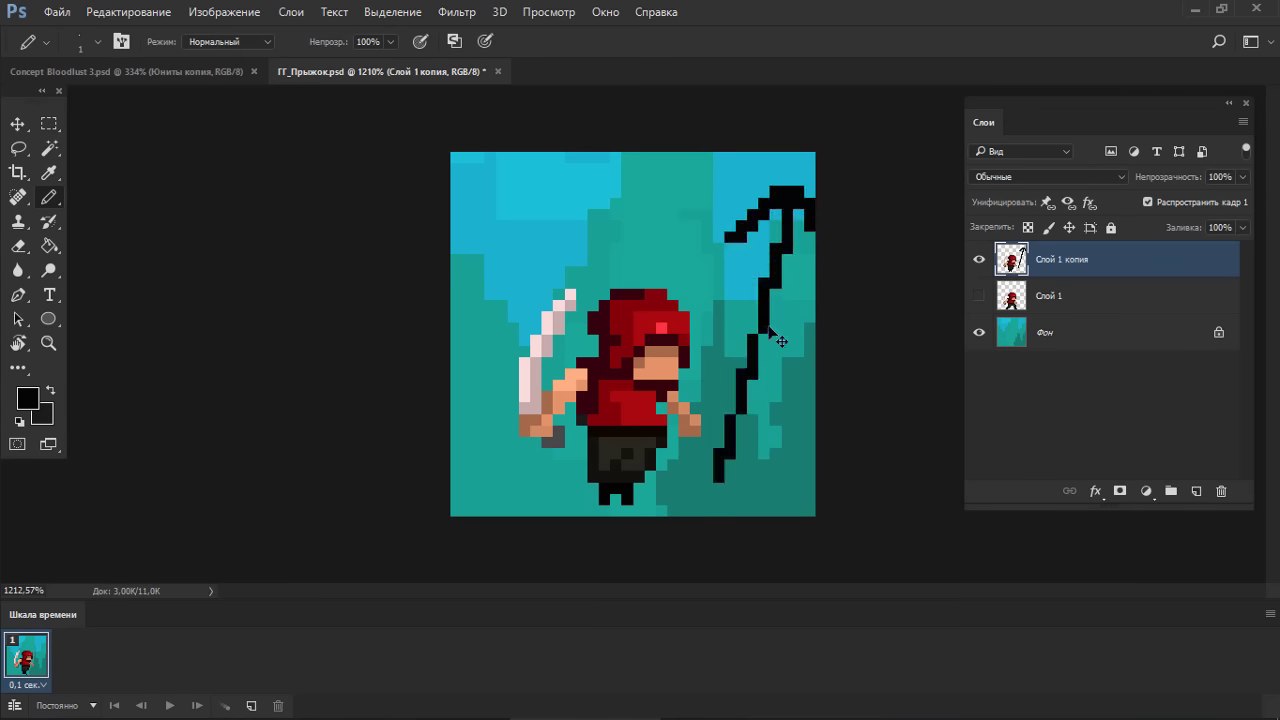
key(ctrl+z)
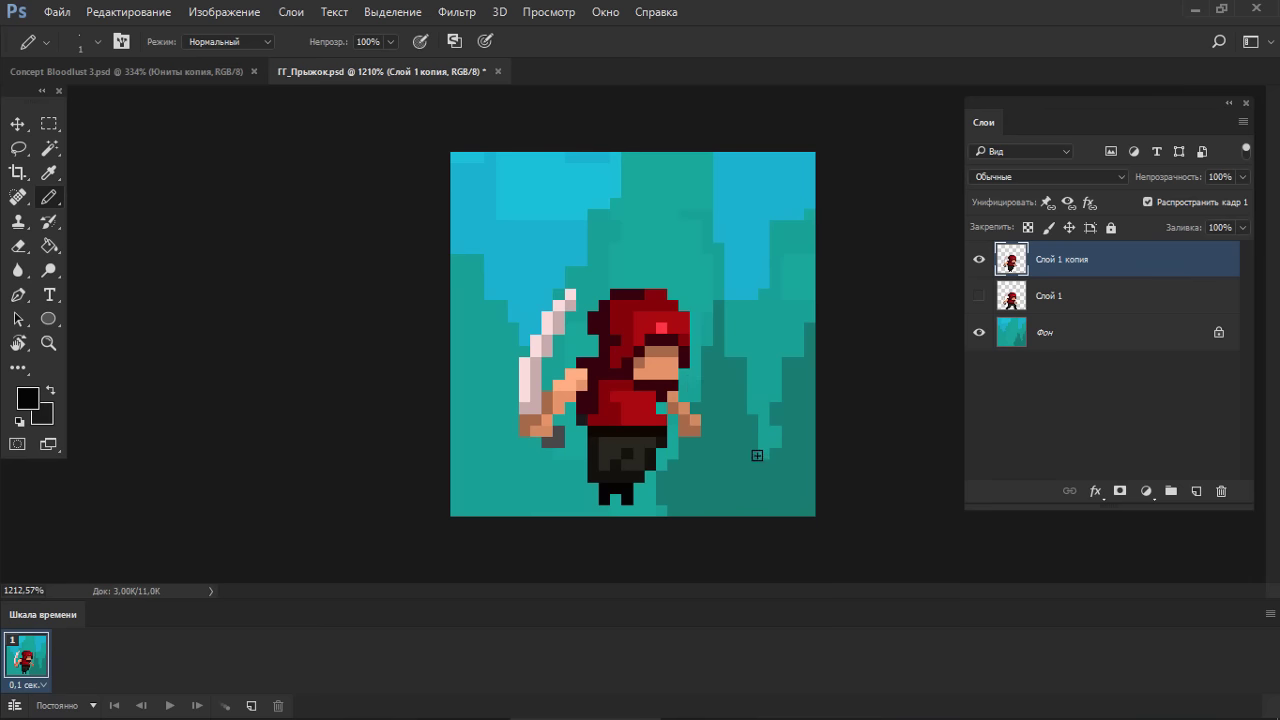
mouse_move(757, 463)
mouse_down()
mouse_move(750, 247)
mouse_move(730, 276)
mouse_move(757, 237)
mouse_up()
key(ctrl+z)
mouse_move(697, 486)
mouse_down()
mouse_move(804, 251)
mouse_move(762, 269)
mouse_move(798, 340)
mouse_up()
key(ctrl+z)
key(ctrl+z)
key(ctrl+z)
- Select the upper body with the head, sword and both hands, and move it 1 pixel up and 1 pixel forward
key(m)
drag(497, 243, 746, 393)
drag(769, 311, 679, 482)
drag(485, 358, 559, 473)
drag(649, 373, 650, 361)
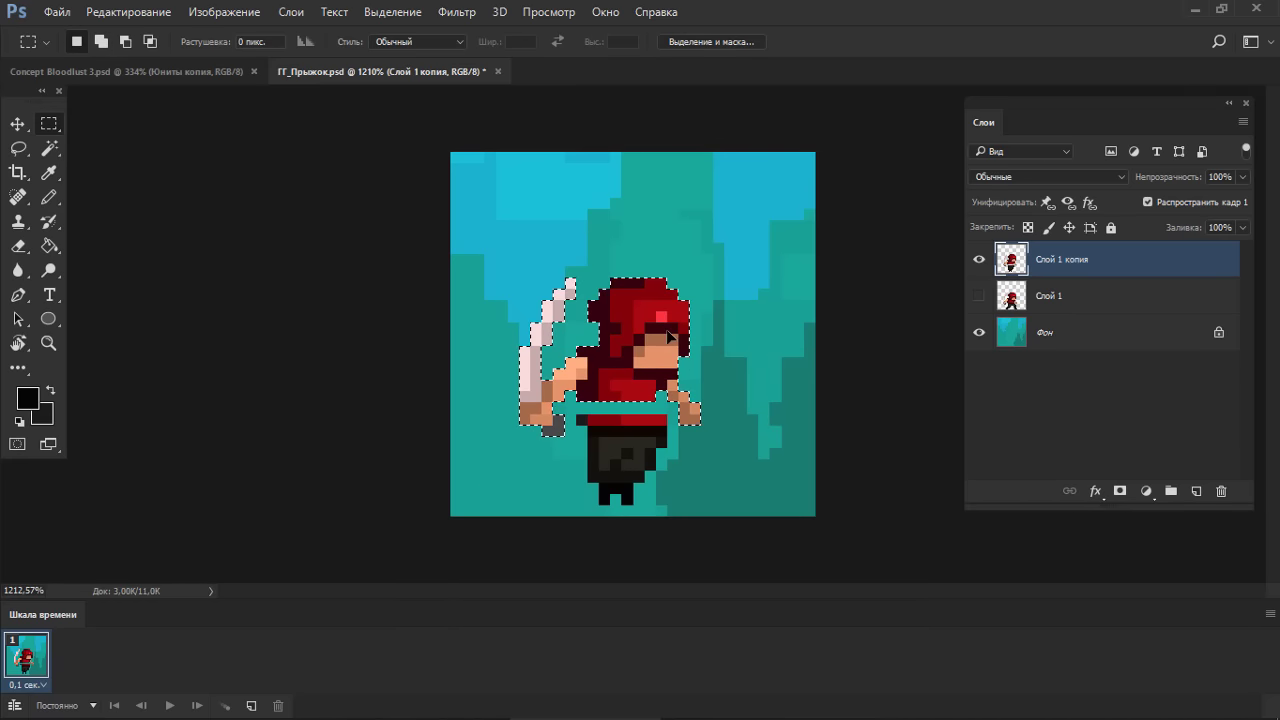
key(ctrl+Right)
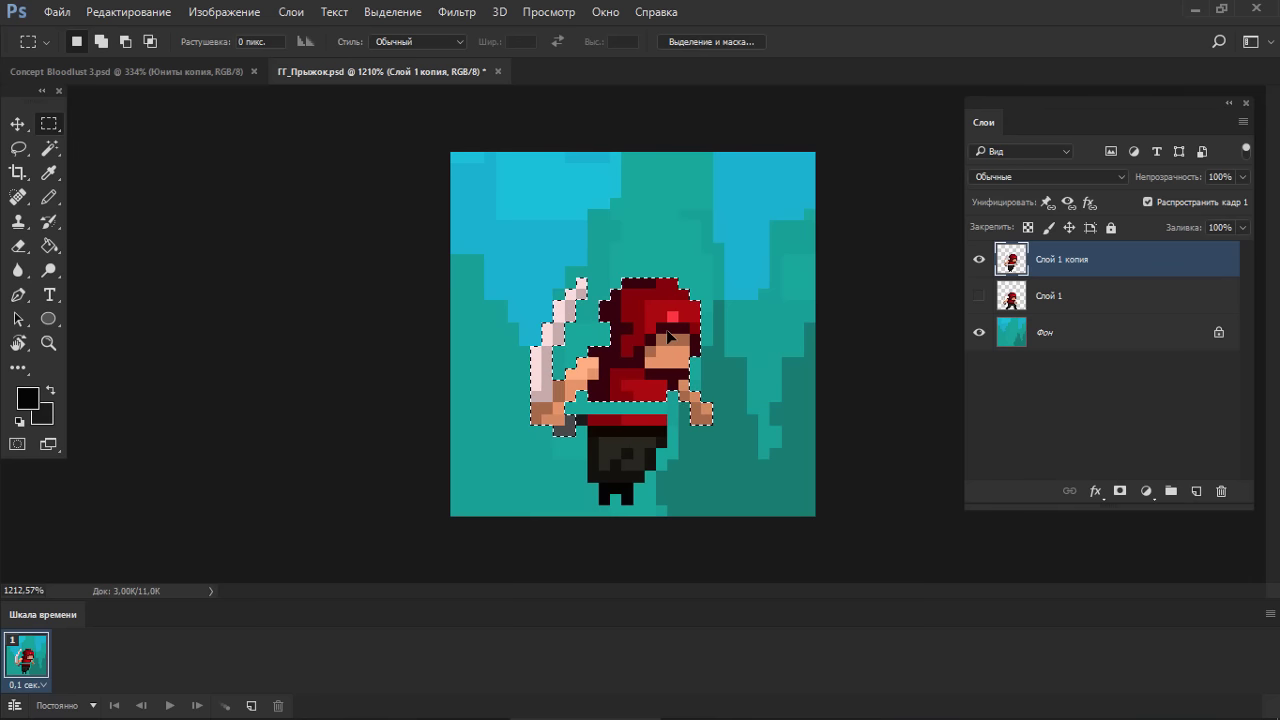
key(ctrl+d)
- Sketch a black guide line rising diagonally in front of the character with the Pencil and undo it
key(e)
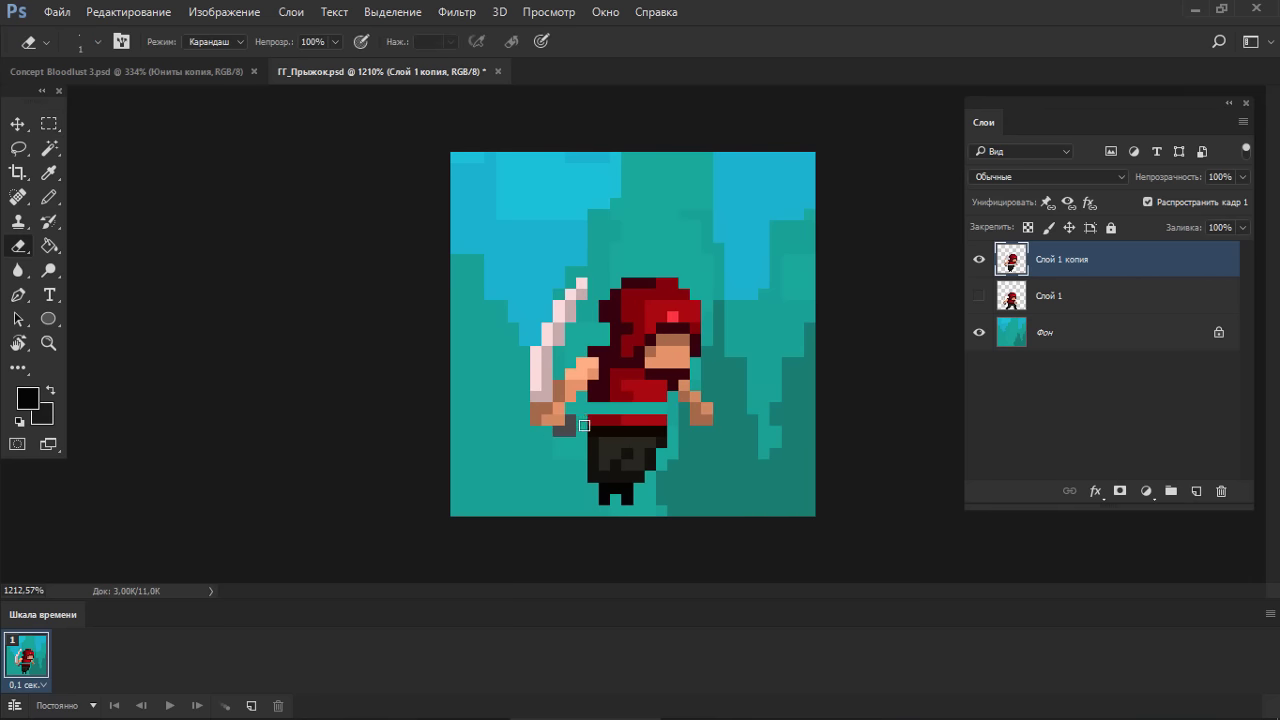
key(b)
drag(696, 490, 764, 292)
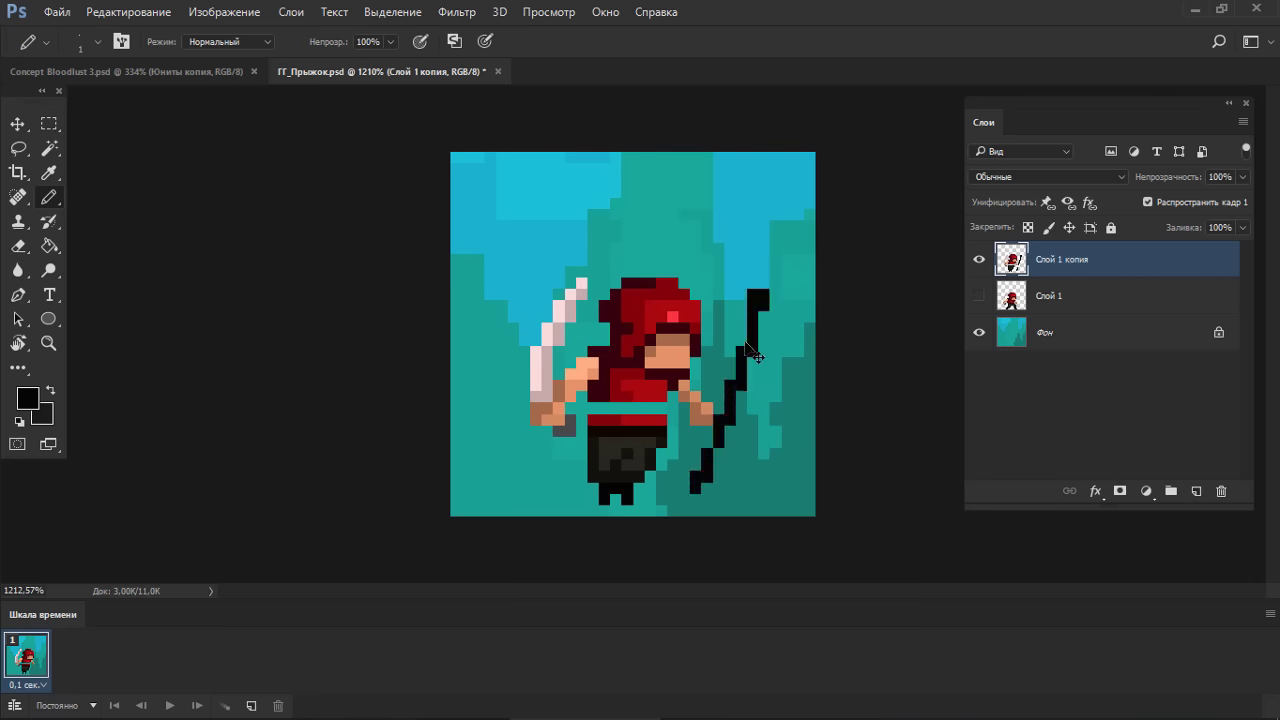
key(ctrl+z)
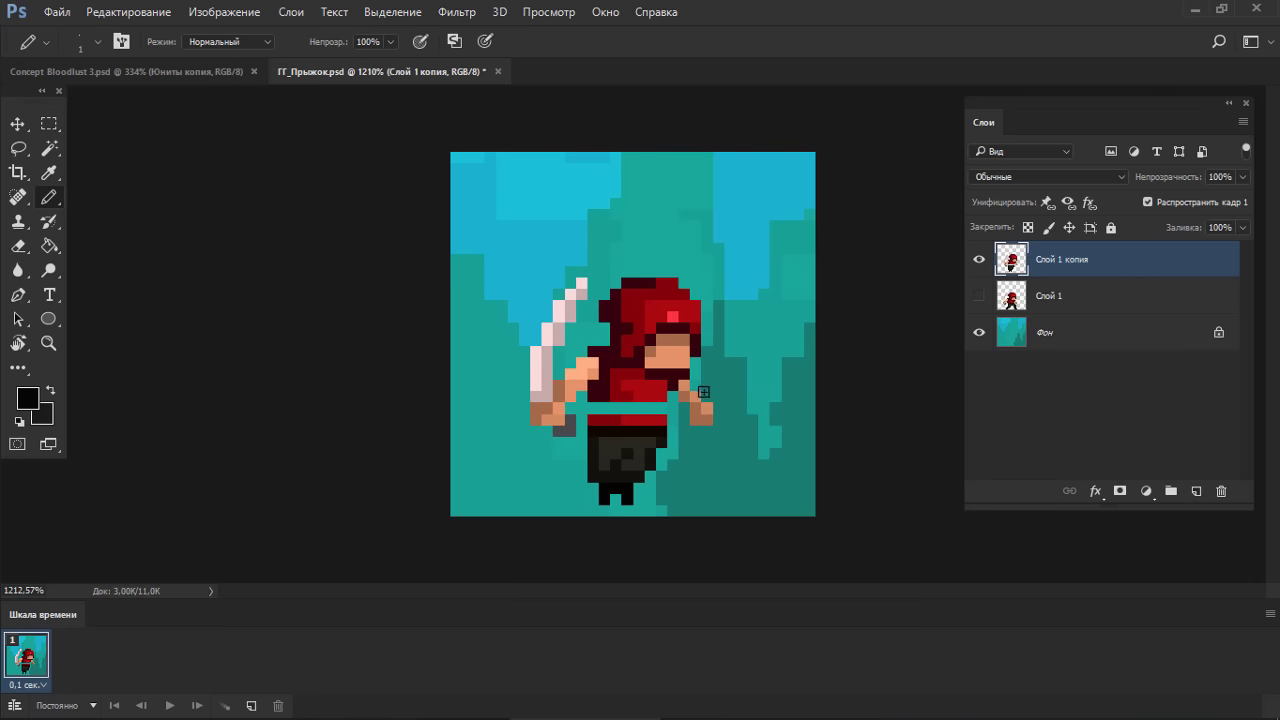
- Fill the gap between the torso and the waist with dark red and bright red pixels sampled from the shirt
alt+click(599, 418)
drag(594, 408, 616, 408)
alt+click(650, 397)
click(639, 408)
key(e)
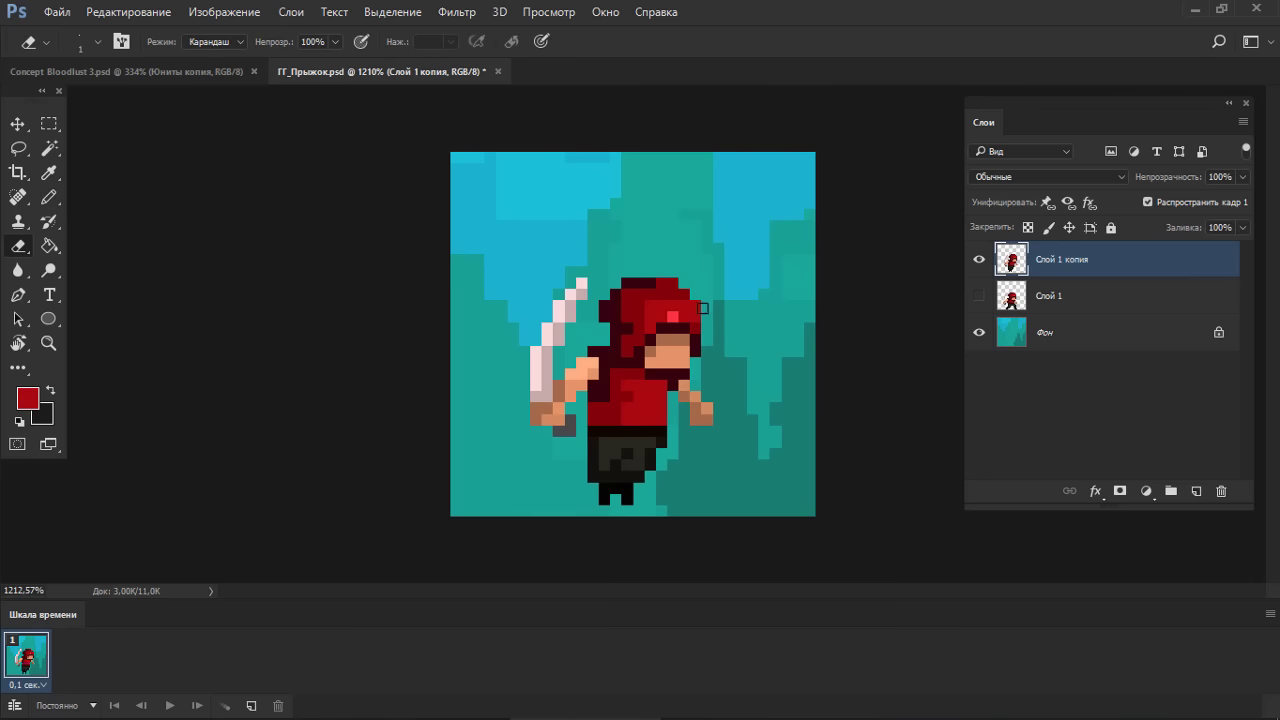
- Select the character's head down to the chin, move it 1 pixel up and clear the selection
key(m)
drag(599, 255, 724, 345)
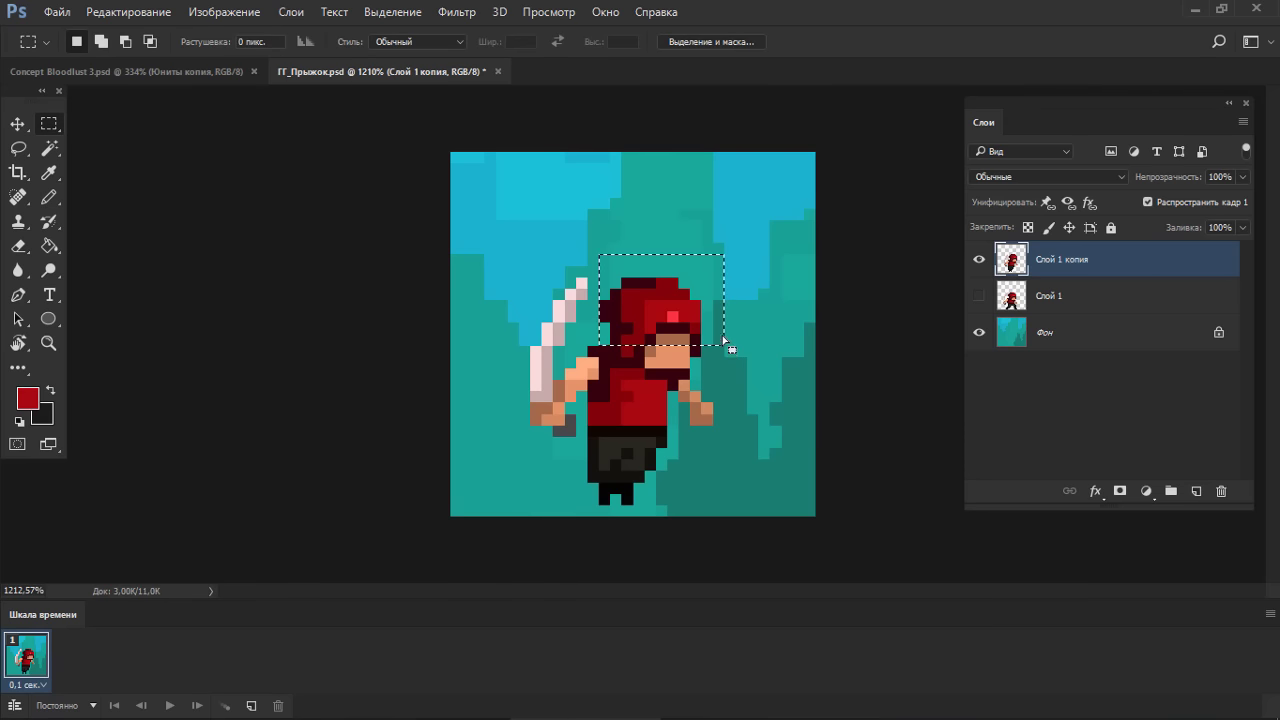
drag(746, 289, 622, 368)
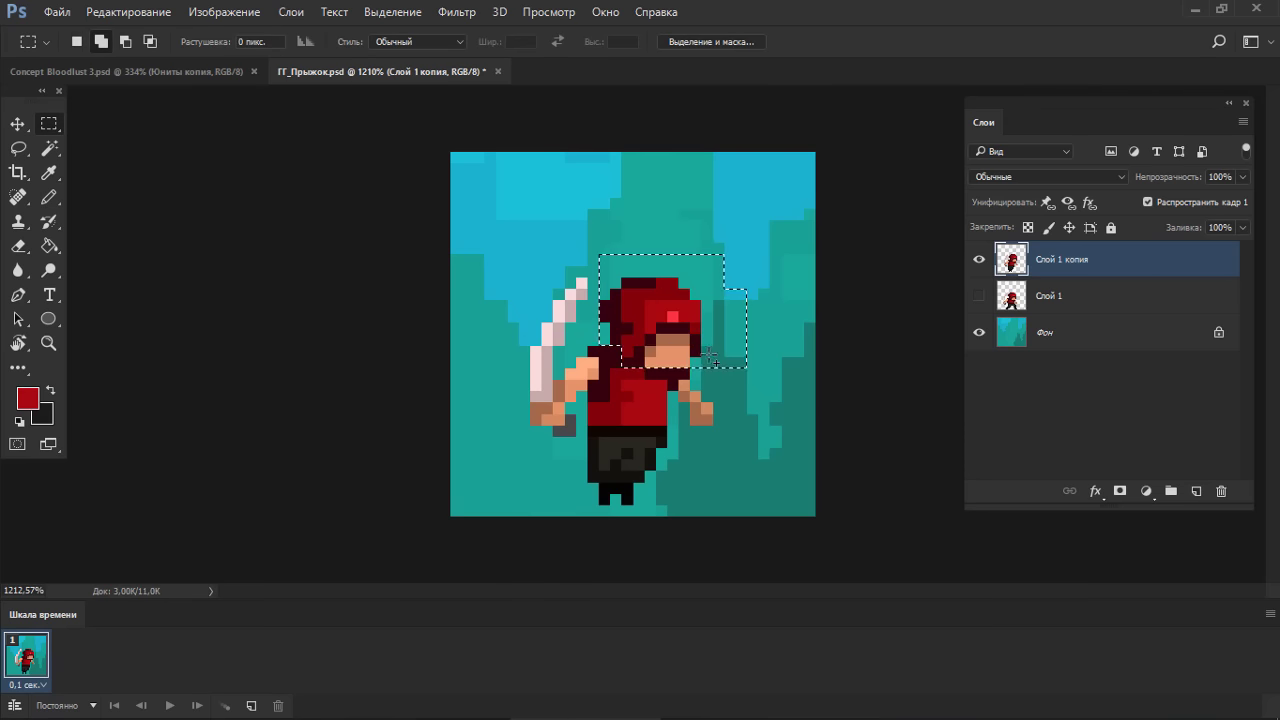
drag(712, 347, 671, 340)
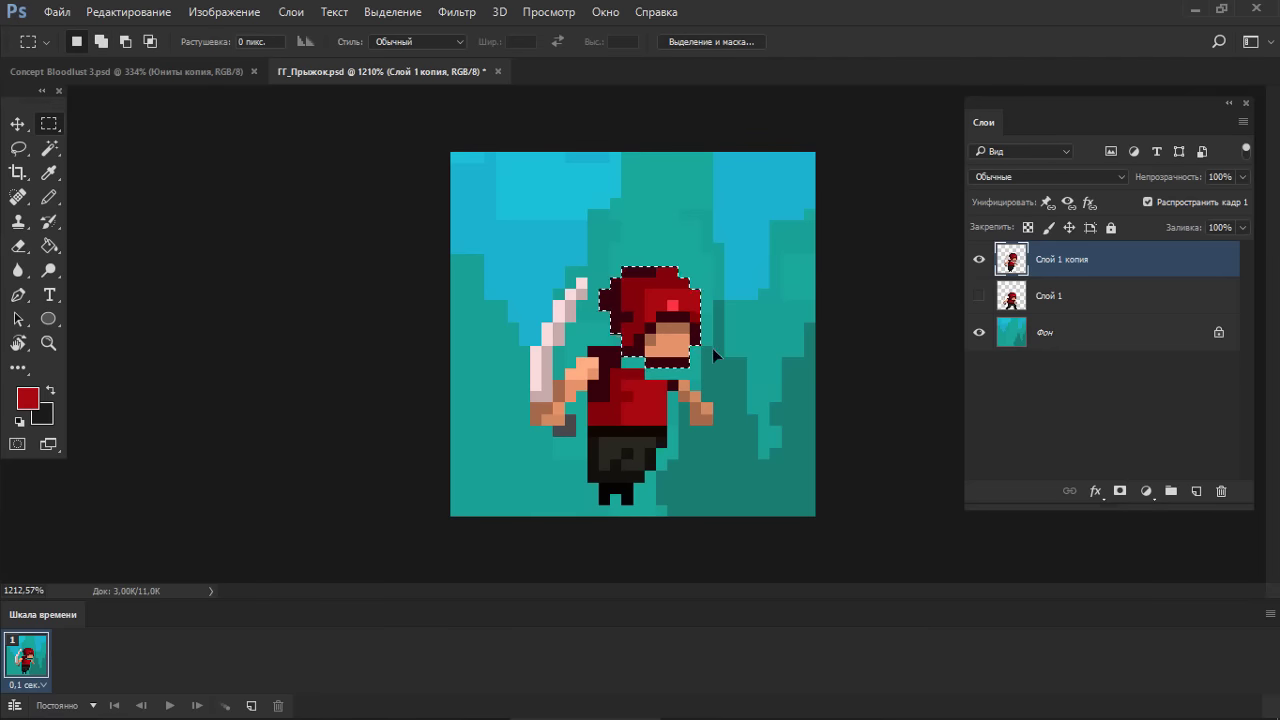
key(ctrl+d)
- Fill the gap under the raised head with dark red Pencil pixels sampled from the shirt
key(b)
key(alt+b)
key(Escape)
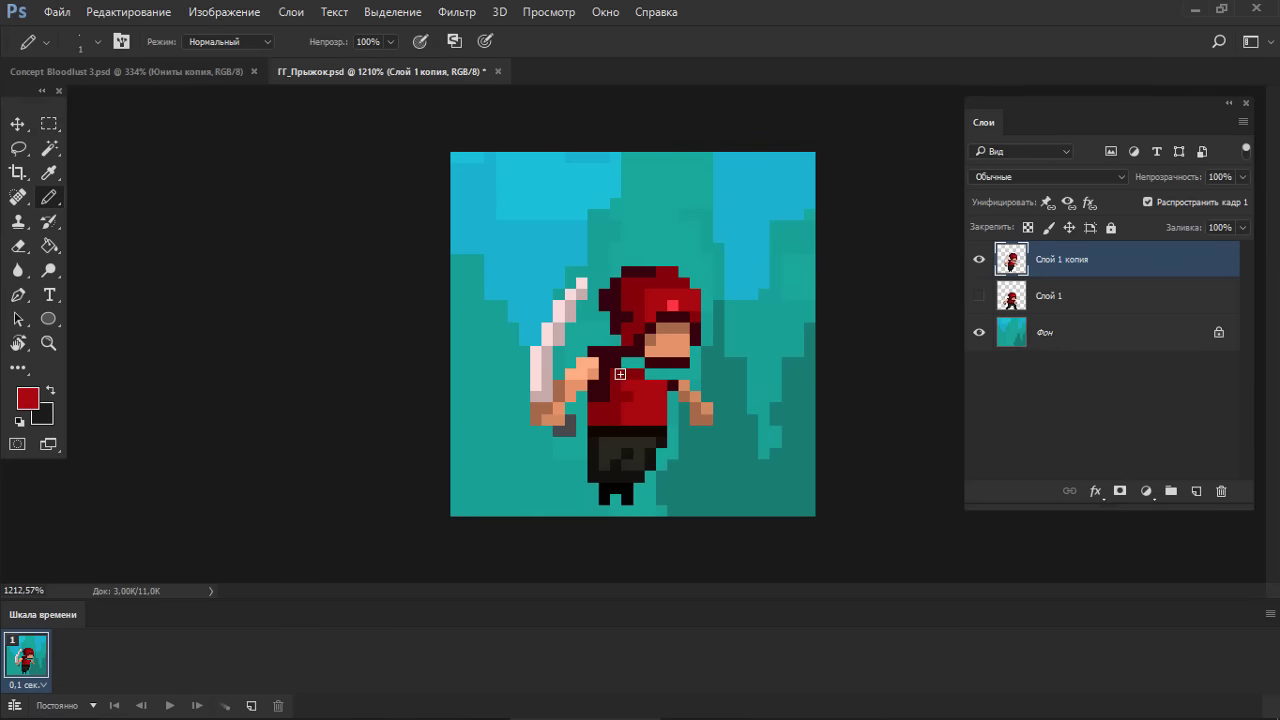
alt+click(624, 371)
drag(626, 365, 650, 366)
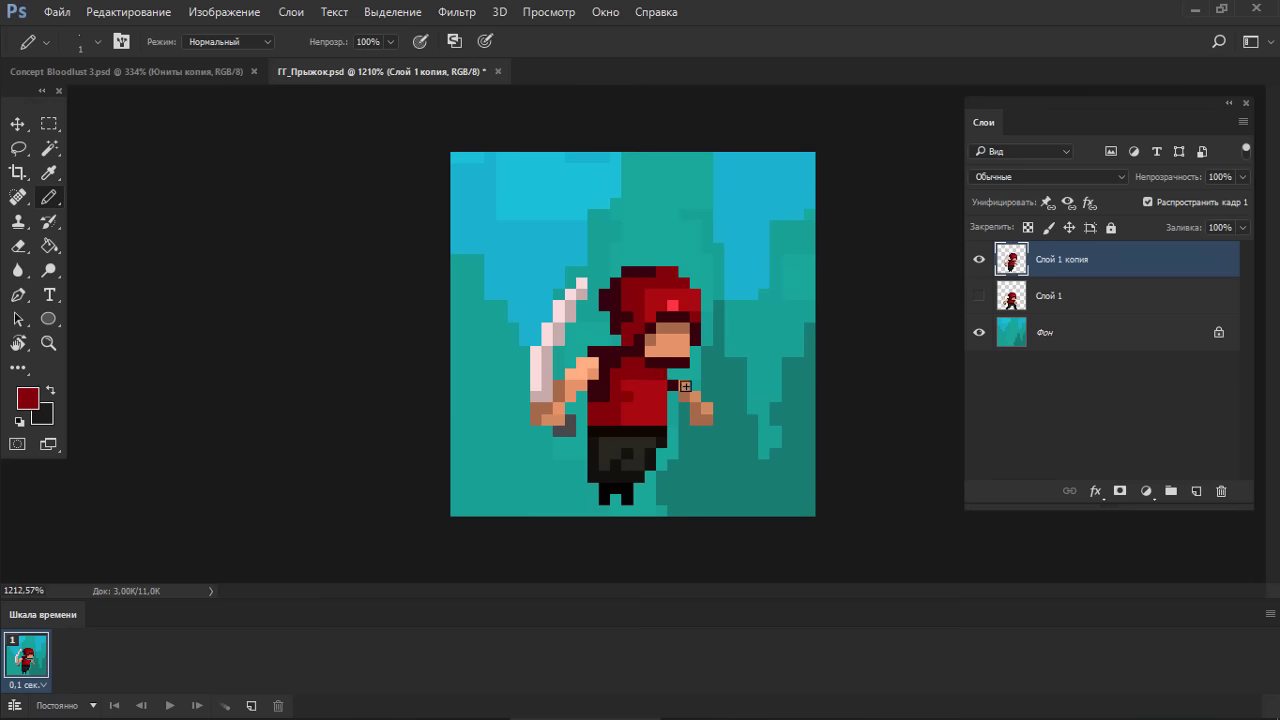
- Erase the dark pixel at the front shoulder and bring the front arm in against the torso
key(e)
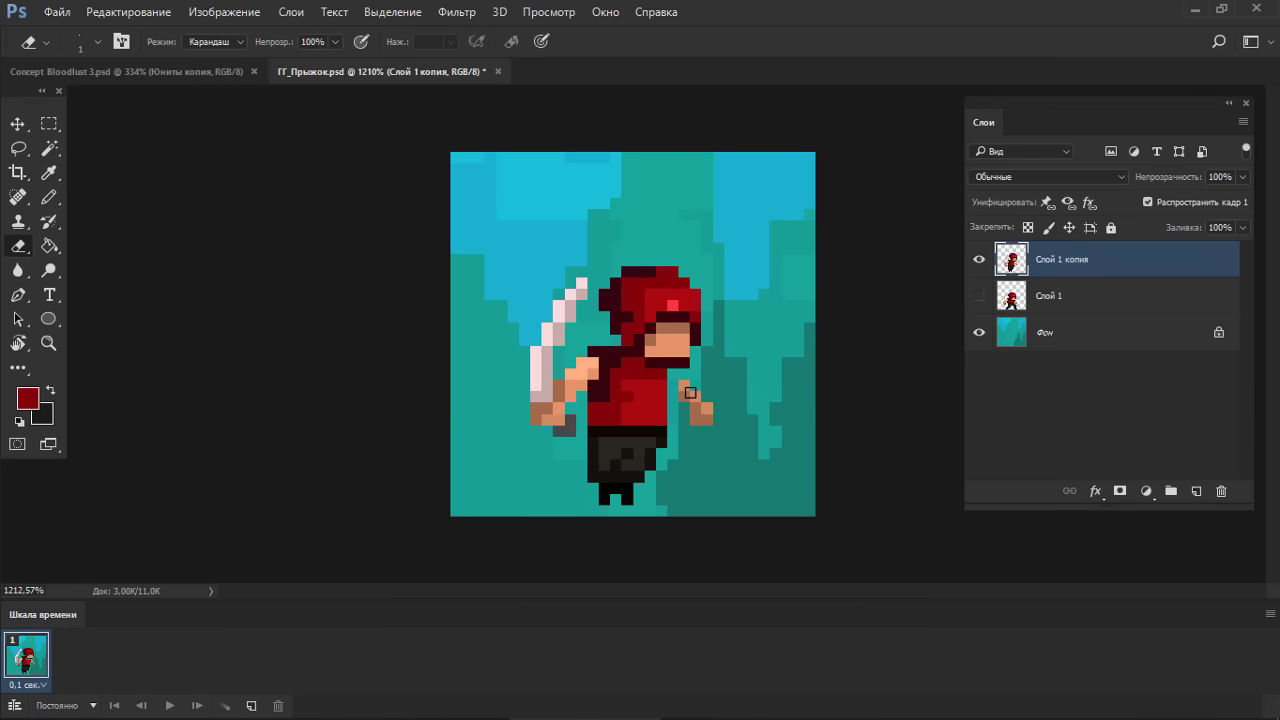
key(m)
mouse_move(668, 370)
mouse_down()
mouse_move(724, 448)
mouse_move(695, 403)
mouse_move(680, 419)
mouse_move(697, 400)
mouse_move(634, 399)
mouse_move(694, 395)
mouse_up()
key(b)
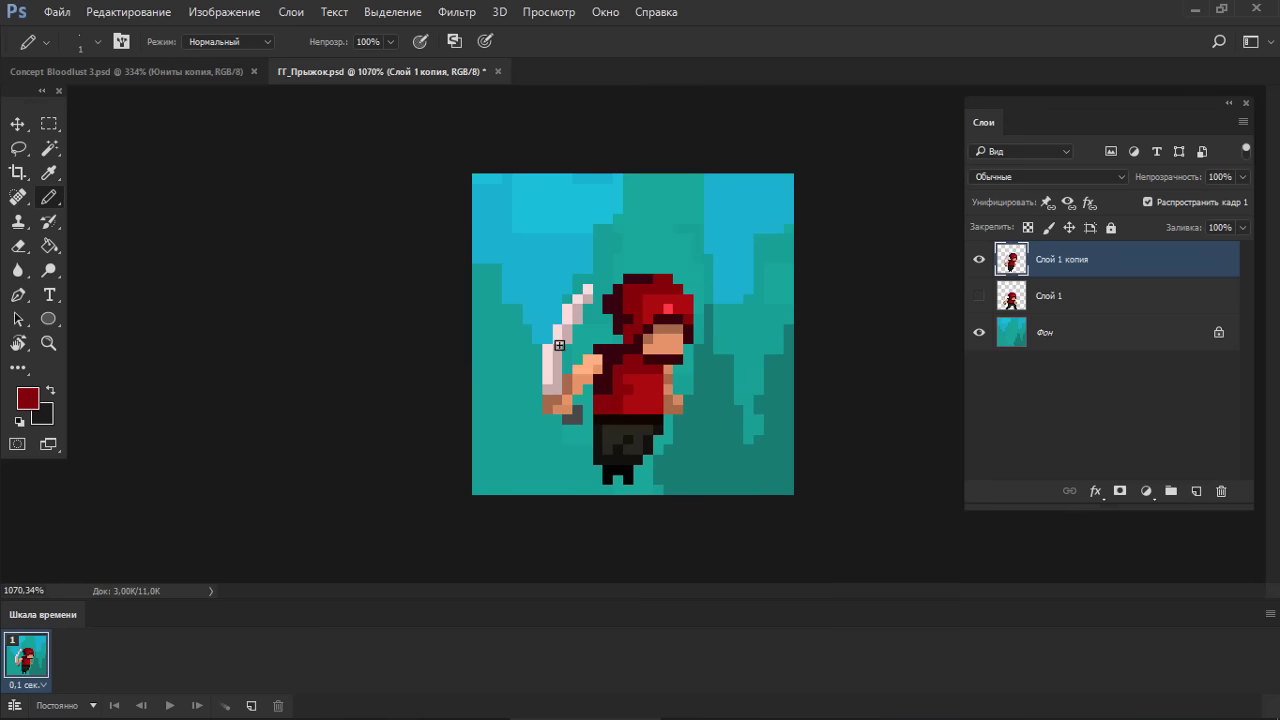
- Select the sword with the rear arm and shoulder, move it 1 pixel forward and clear the selection
key(m)
mouse_move(523, 266)
mouse_down()
mouse_move(592, 434)
mouse_move(586, 424)
mouse_up()
shift+drag(575, 336, 613, 373)
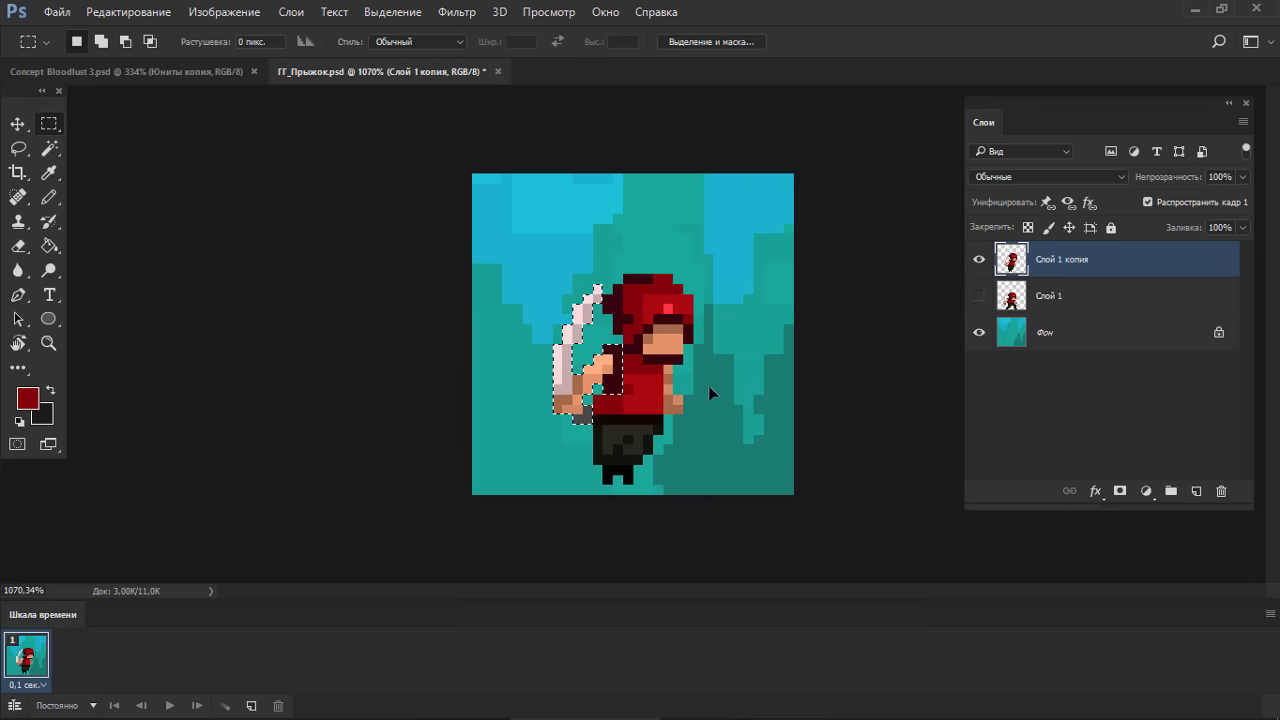
key(ctrl+d)
- Move the head, upper torso and front arm 1 pixel forward and fill the torso gap with sampled bright red
drag(707, 258, 603, 384)
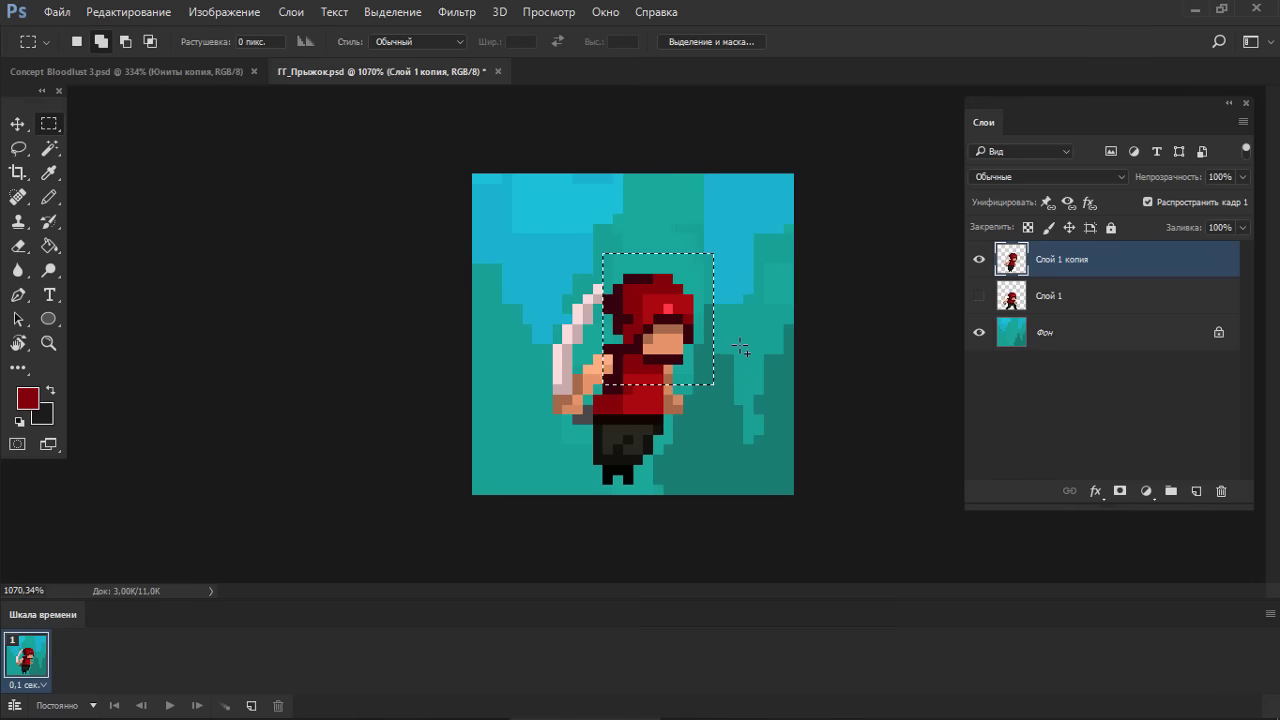
drag(742, 345, 663, 424)
drag(703, 365, 650, 403)
key(ctrl+Right)
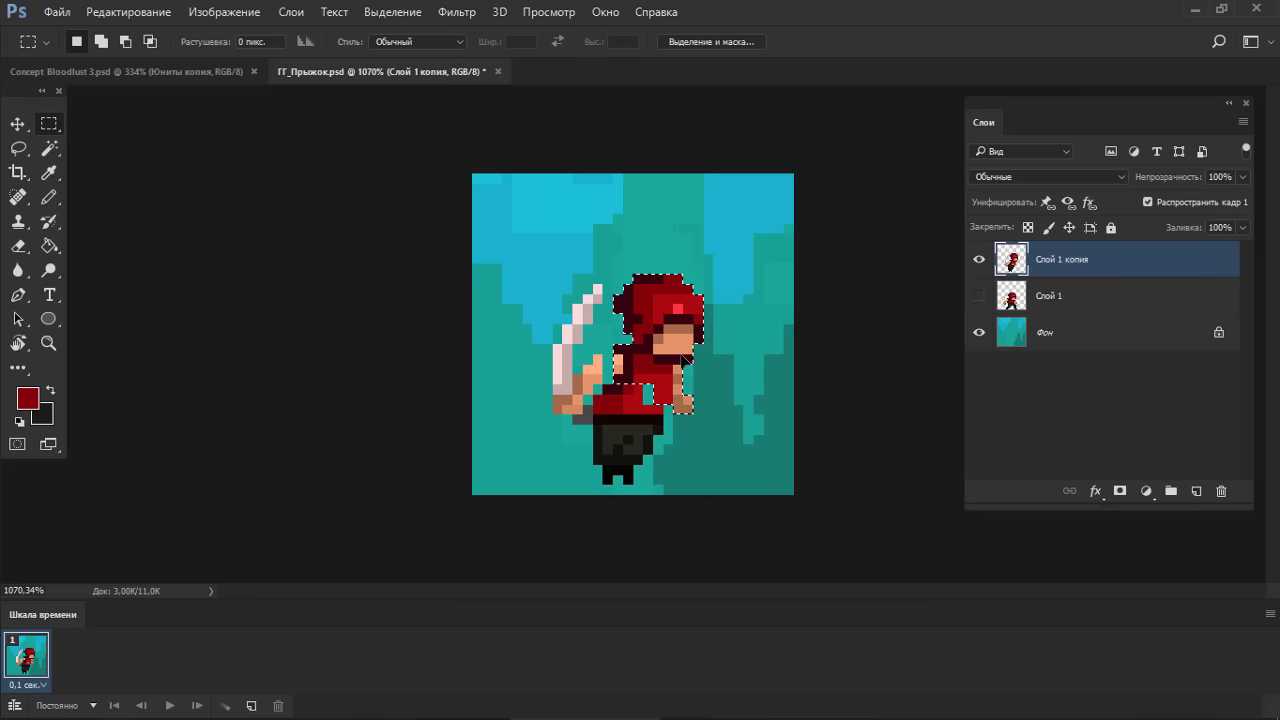
key(ctrl+d)
key(b)
alt+click(639, 398)
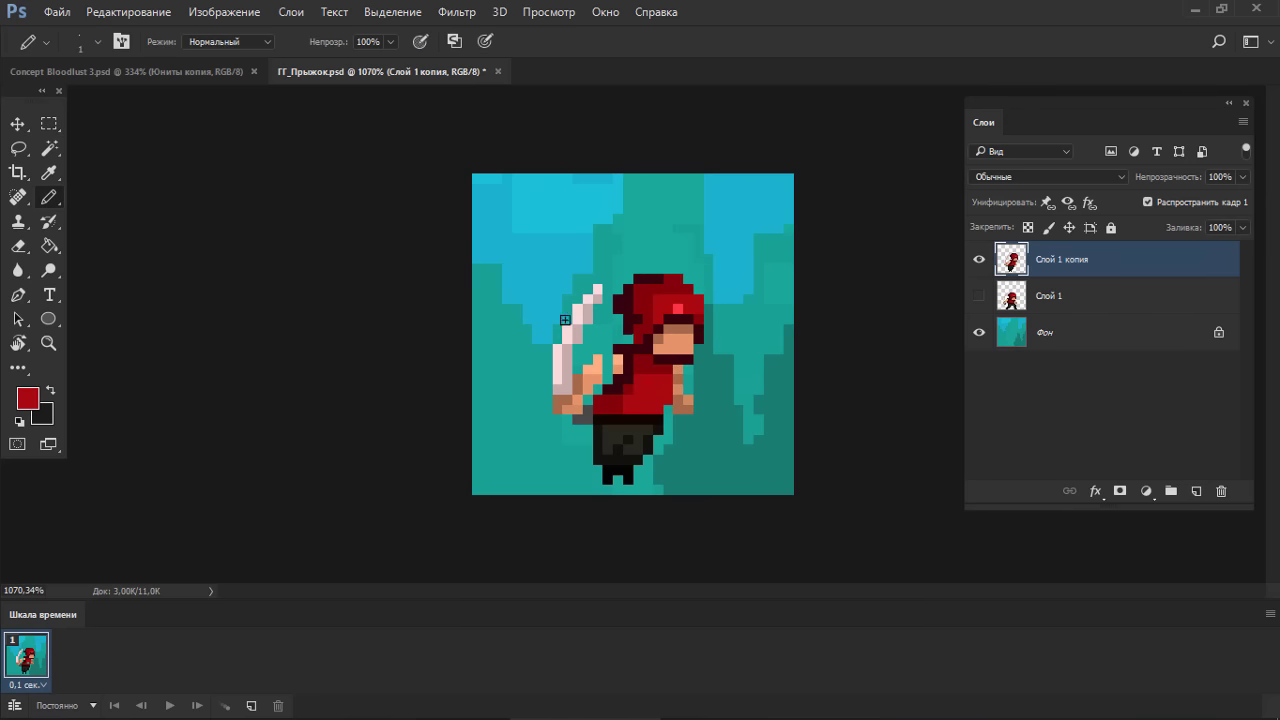
- Cut the sword with the rear arm onto a new layer and place it against the character's rear shoulder
key(m)
drag(613, 264, 532, 434)
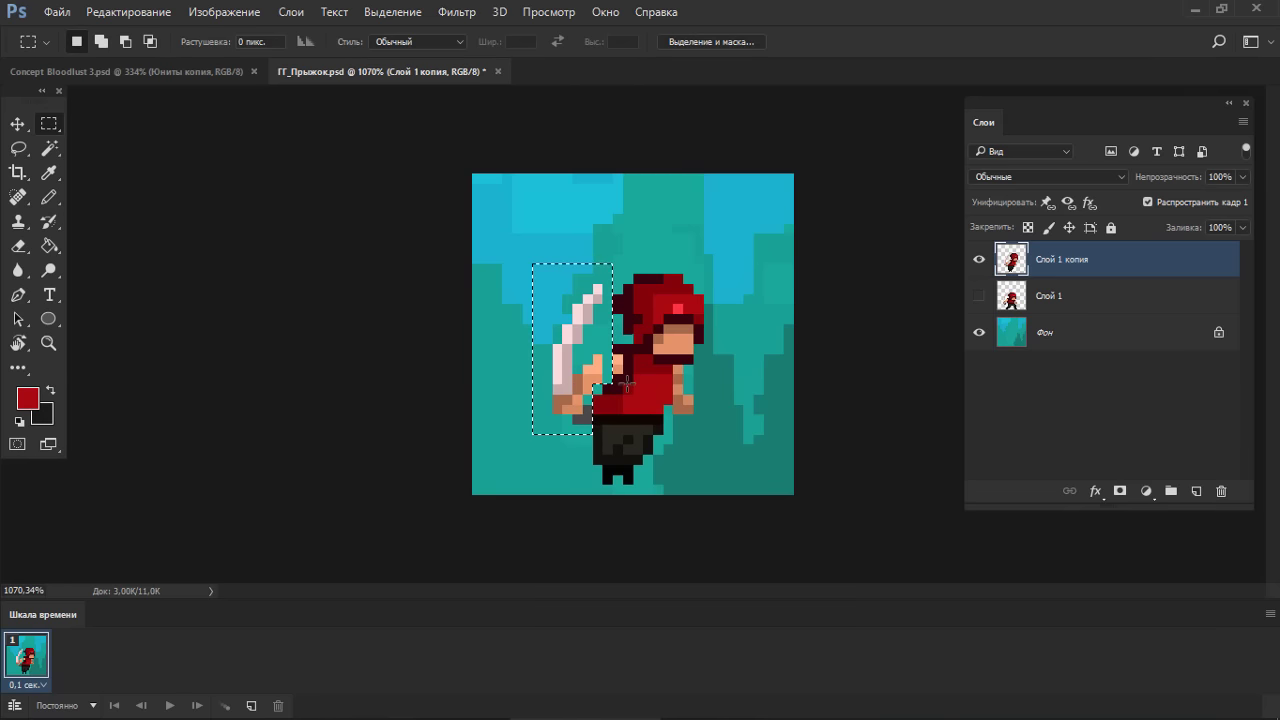
key(ctrl+x)
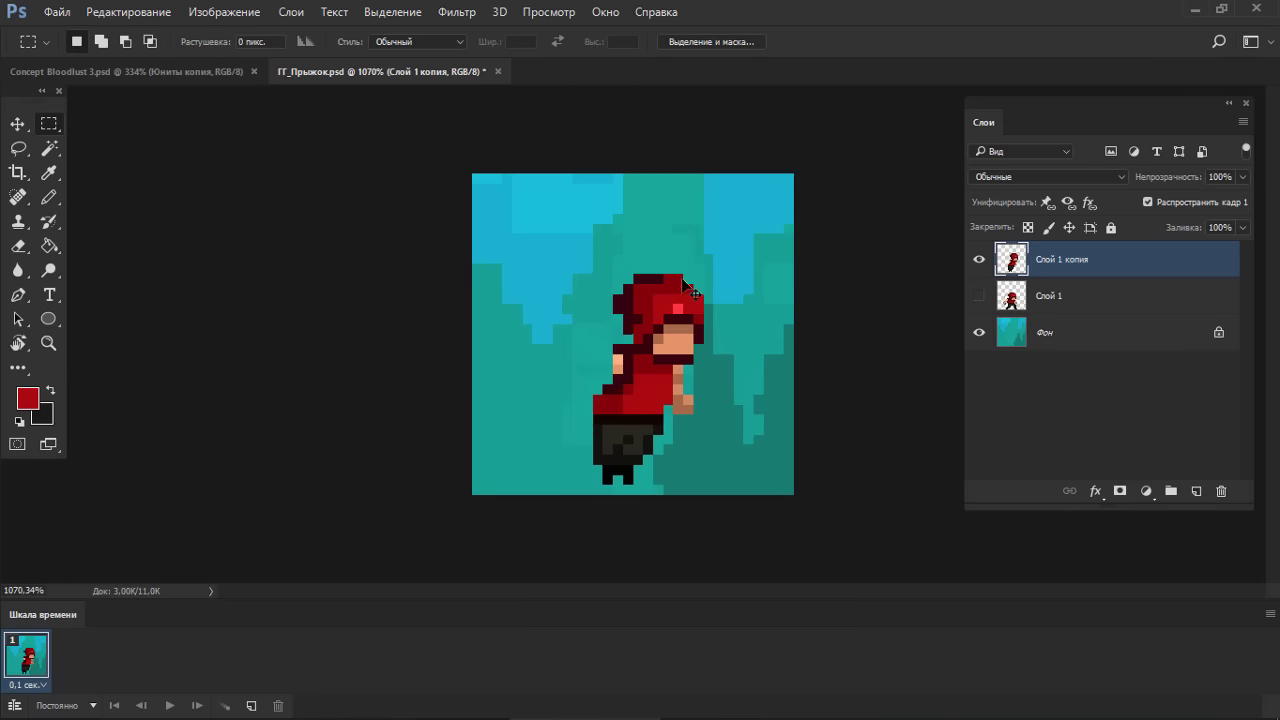
key(ctrl+v)
key(v)
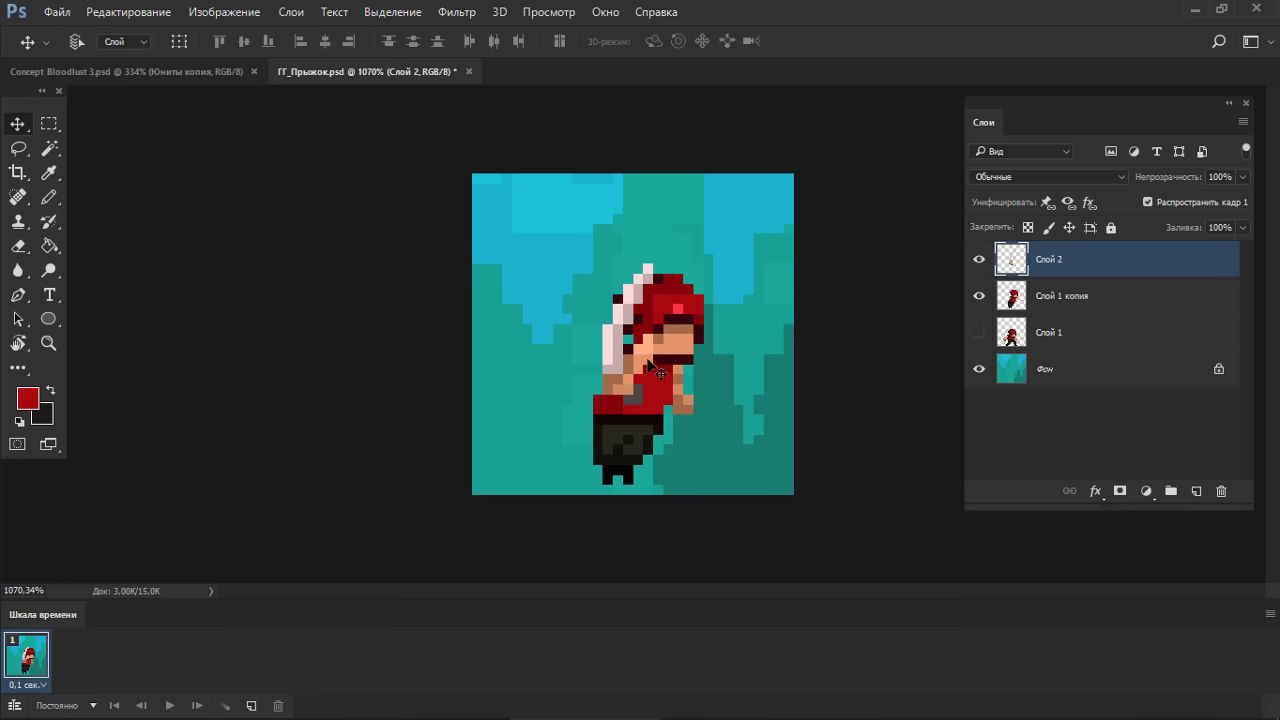
mouse_move(615, 370)
mouse_down()
mouse_move(580, 382)
mouse_move(600, 390)
mouse_up()
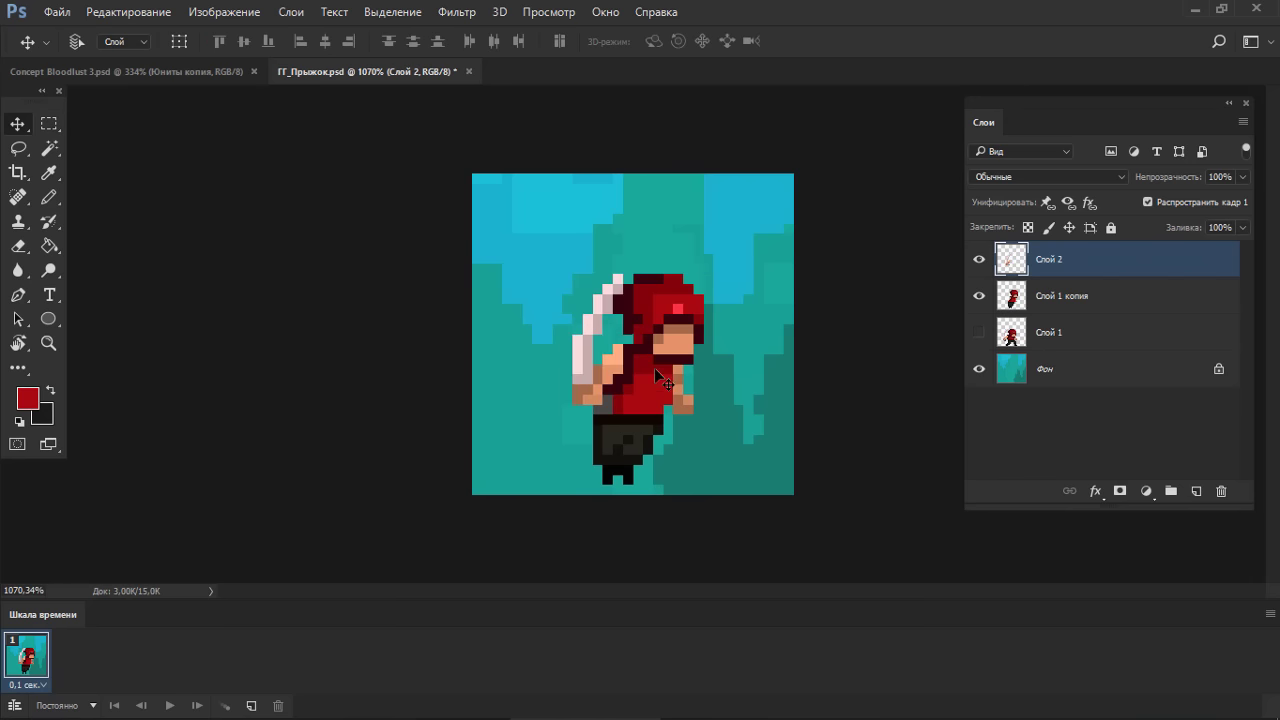
key(Down)
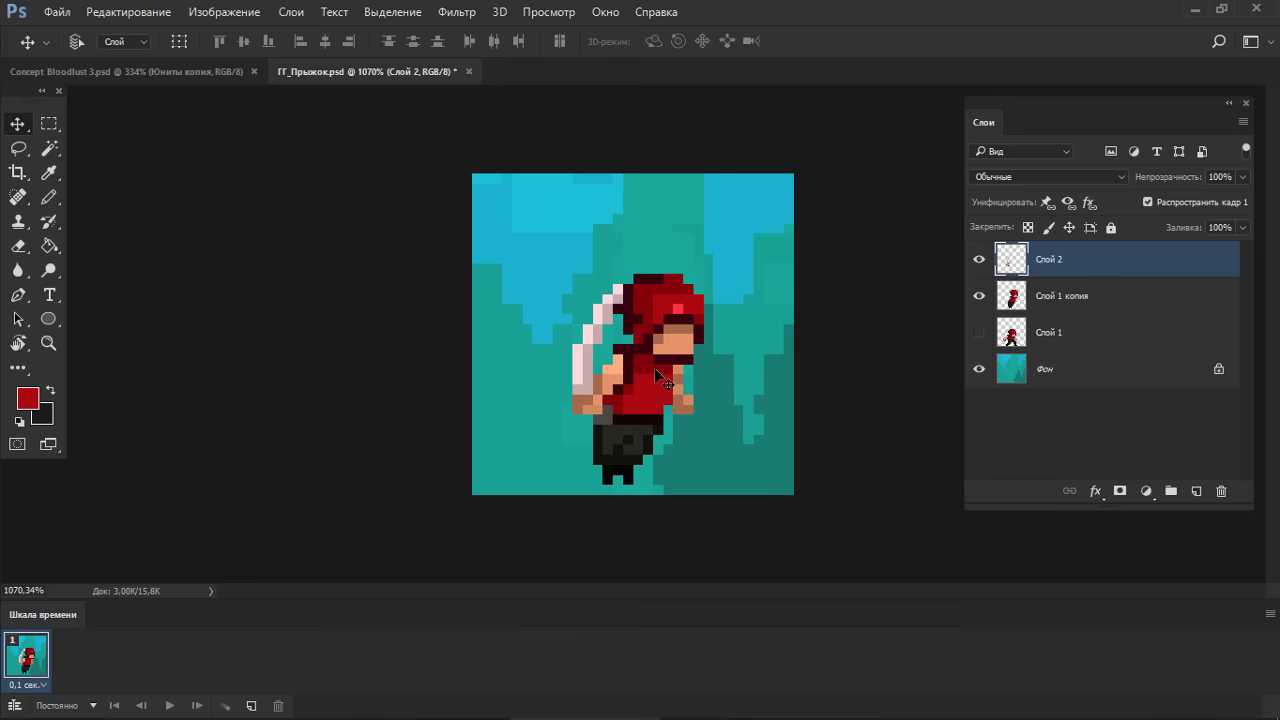
key(Left)
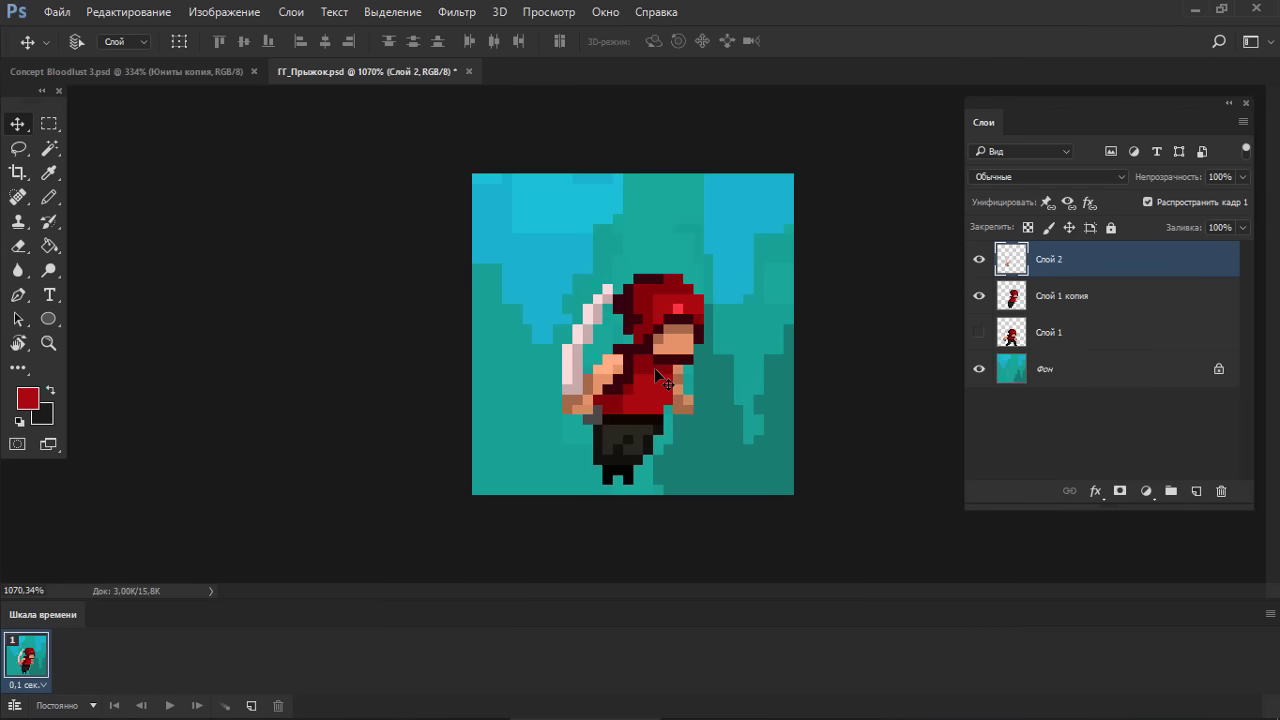
- Toggle the sword arm layer's visibility for comparison, and move the sword and its hand 1 pixel down and 1 pixel back
click(979, 260)
click(979, 261)
key(m)
drag(524, 253, 622, 353)
mouse_move(543, 323)
mouse_down()
mouse_move(592, 423)
mouse_move(573, 407)
mouse_up()
key(ctrl+d)
- Redraw the rear arm between the shoulder and the sword hand with sampled skin tones
key(b)
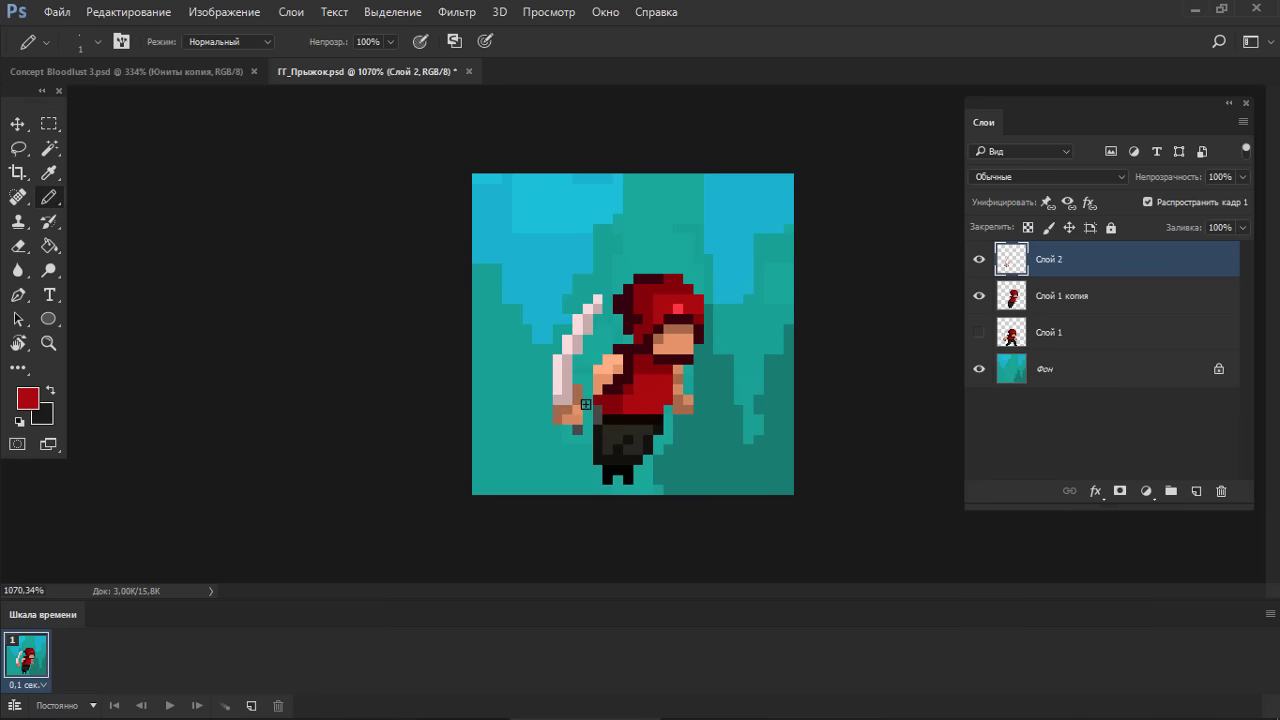
alt+click(599, 382)
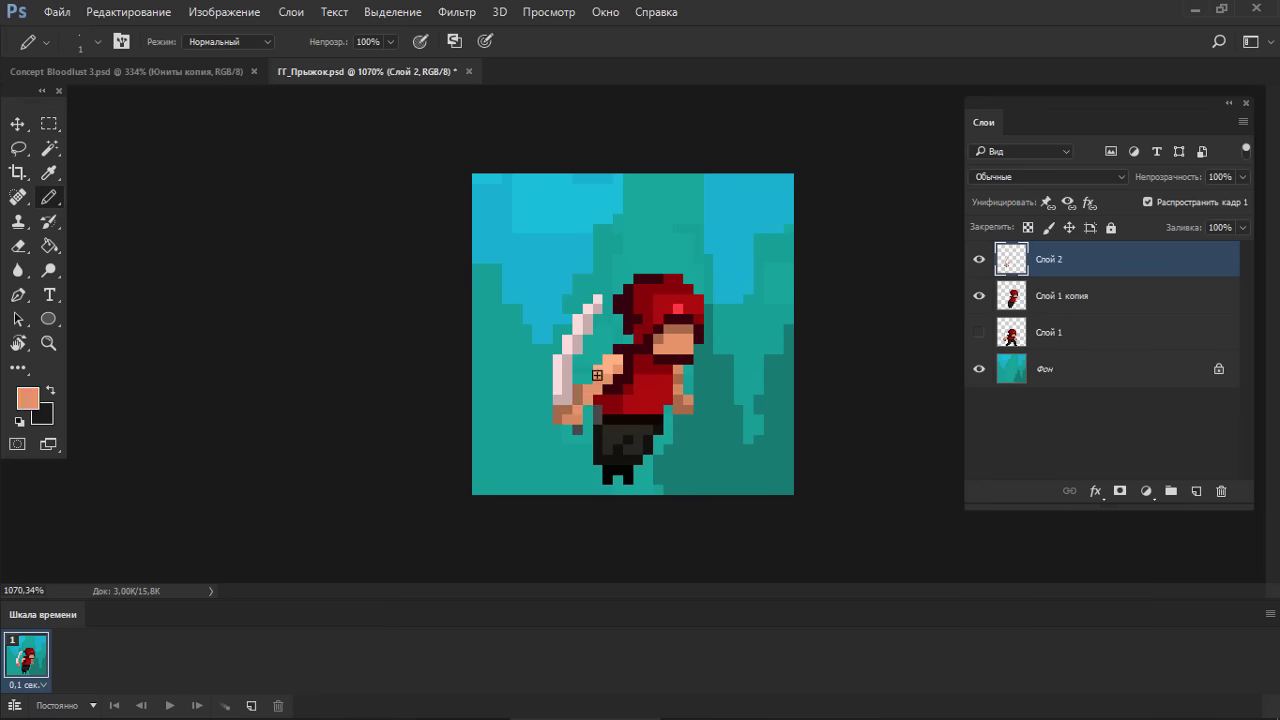
alt+click(607, 364)
scroll(670, 335, down, 5)
scroll(660, 338, up, 5)
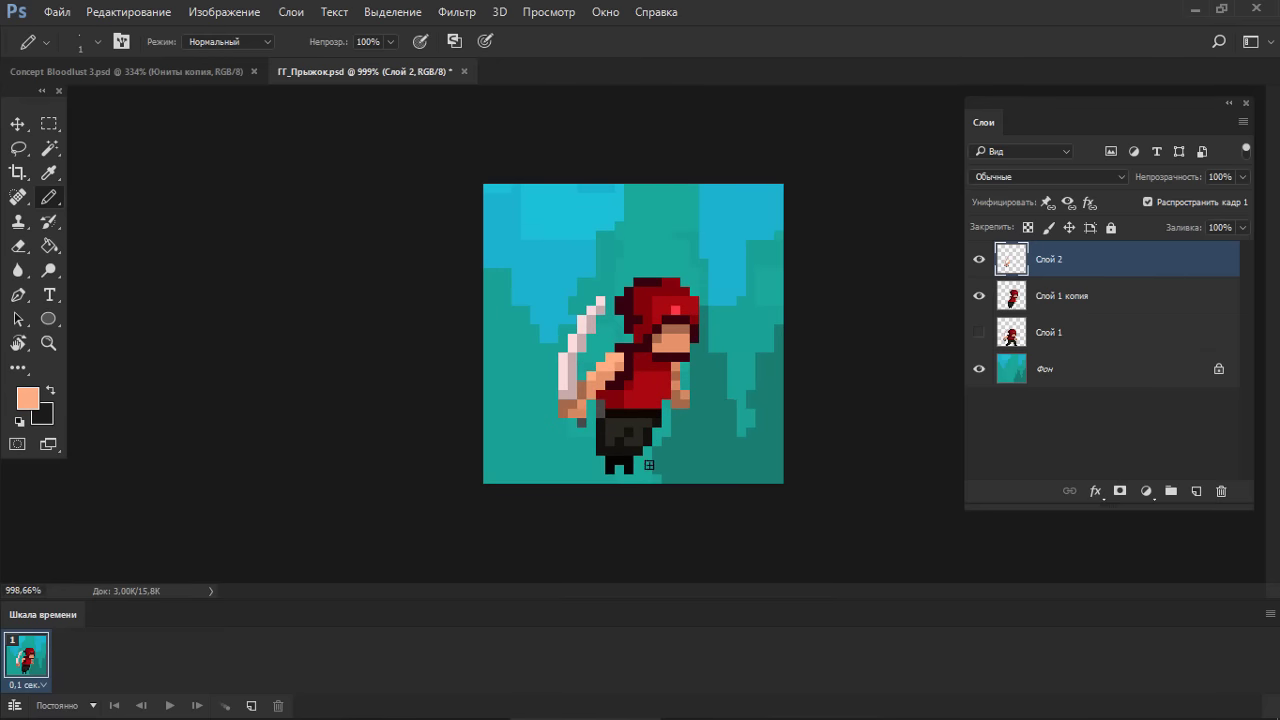
- Select the feet and trouser hem on the Слой 1 копия layer, move them 1 pixel down and clear the selection
key(m)
drag(651, 483, 587, 447)
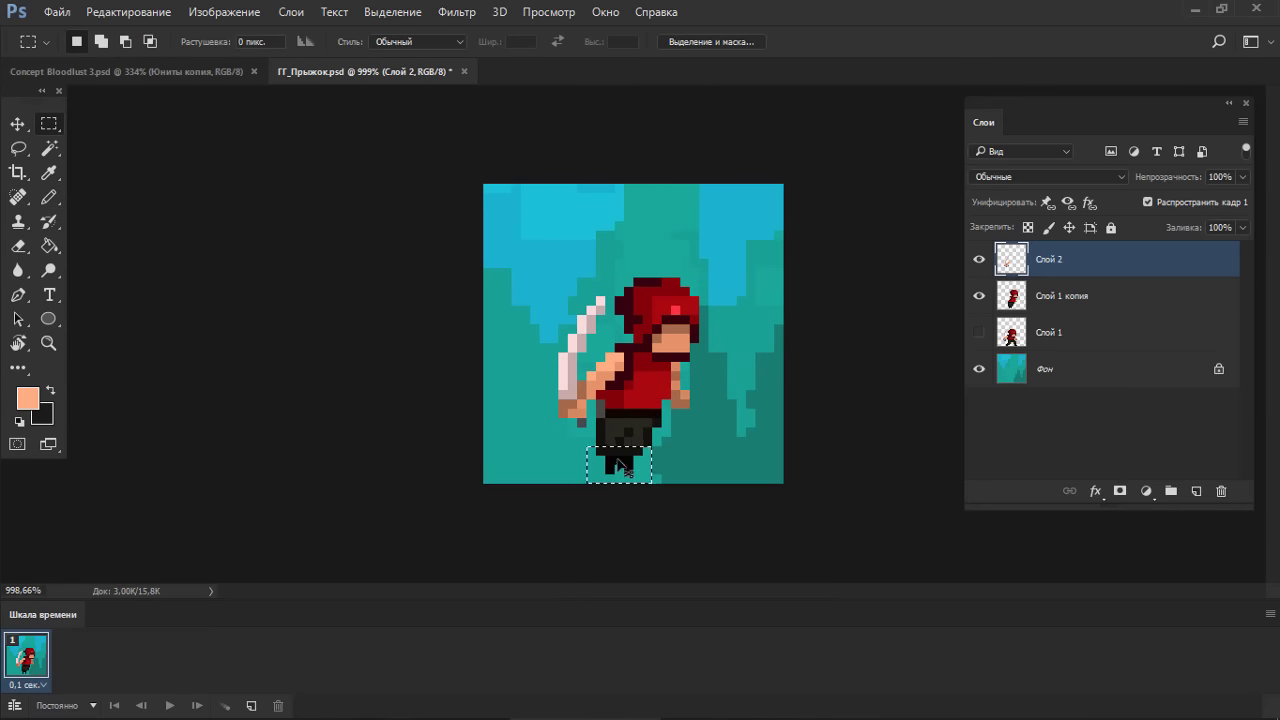
ctrl+click(618, 463)
click(587, 296)
click(1005, 296)
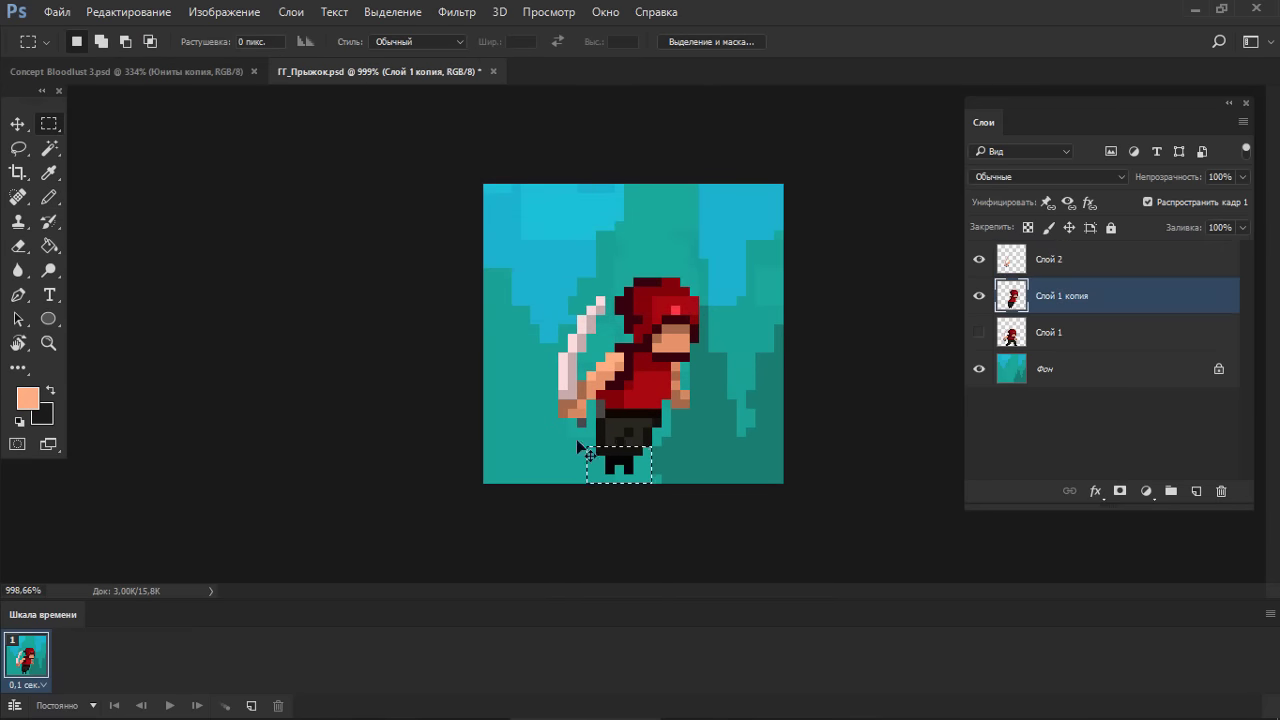
drag(590, 455, 594, 465)
key(ctrl+d)
- Fill the gap above the lowered feet with sampled dark trouser colours
key(b)
alt+click(617, 432)
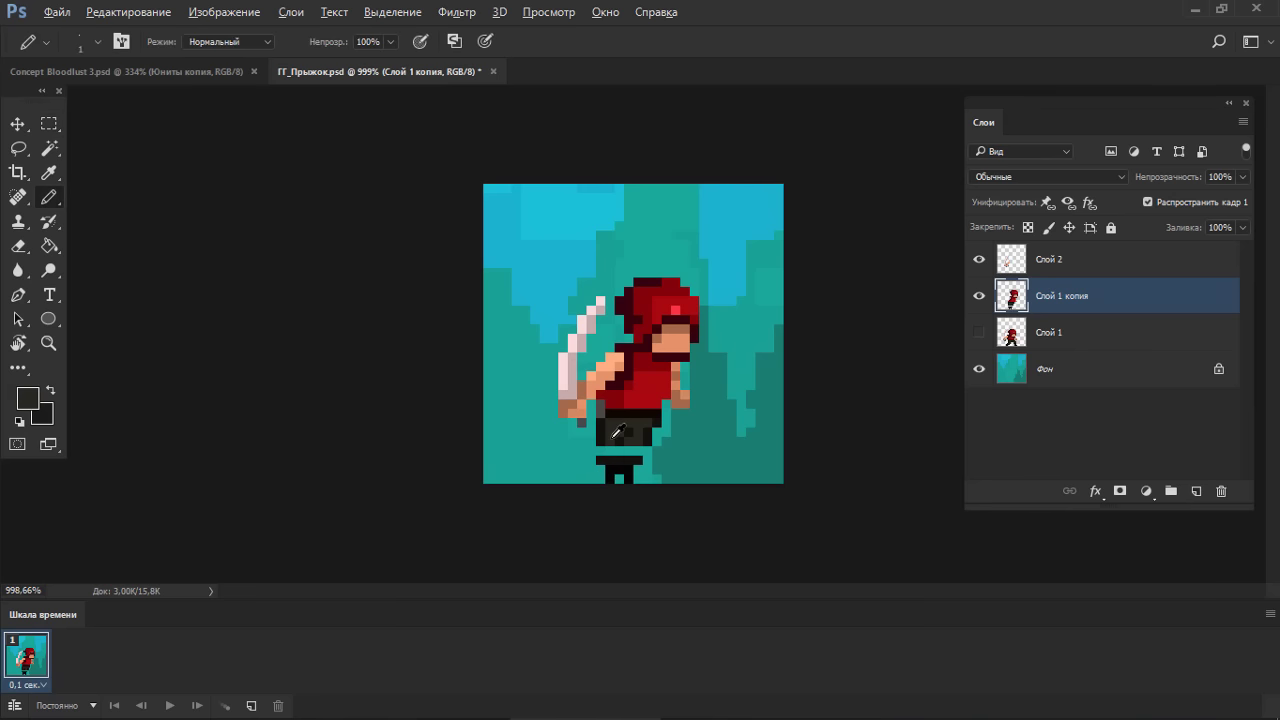
alt+click(621, 439)
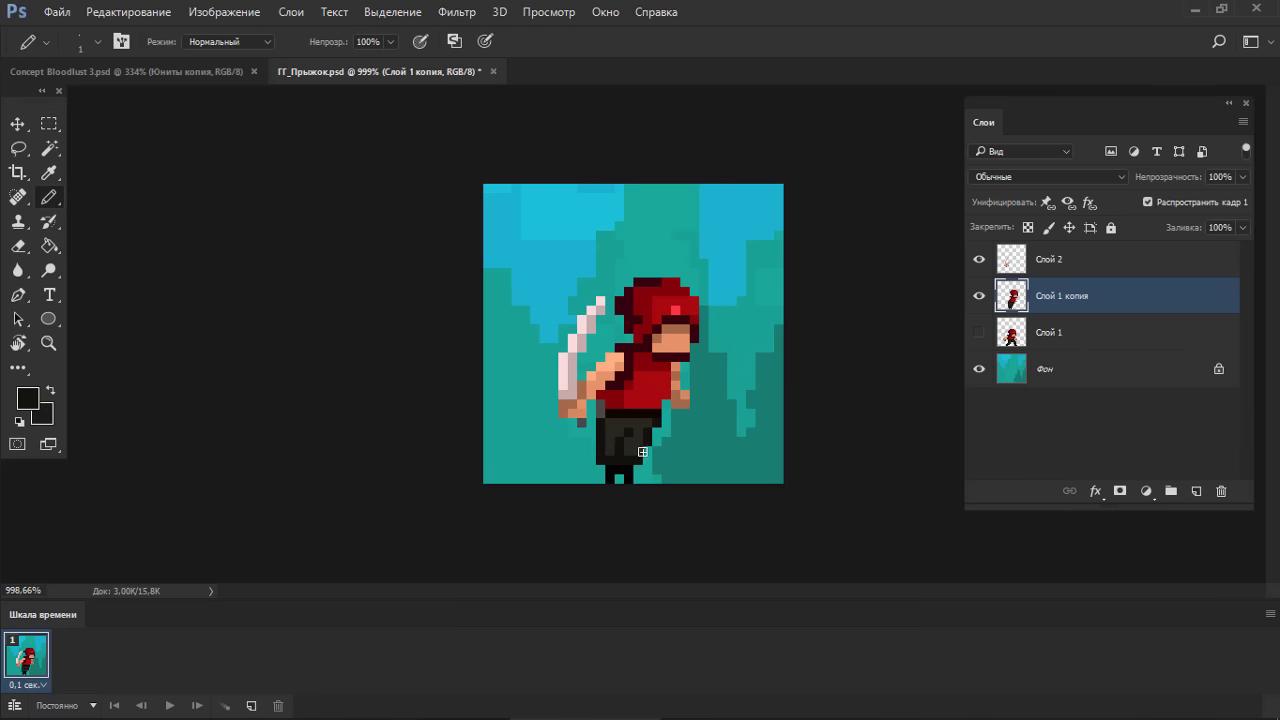
scroll(600, 405, down, 4)
scroll(625, 405, up, 1)
scroll(625, 405, up, 2)
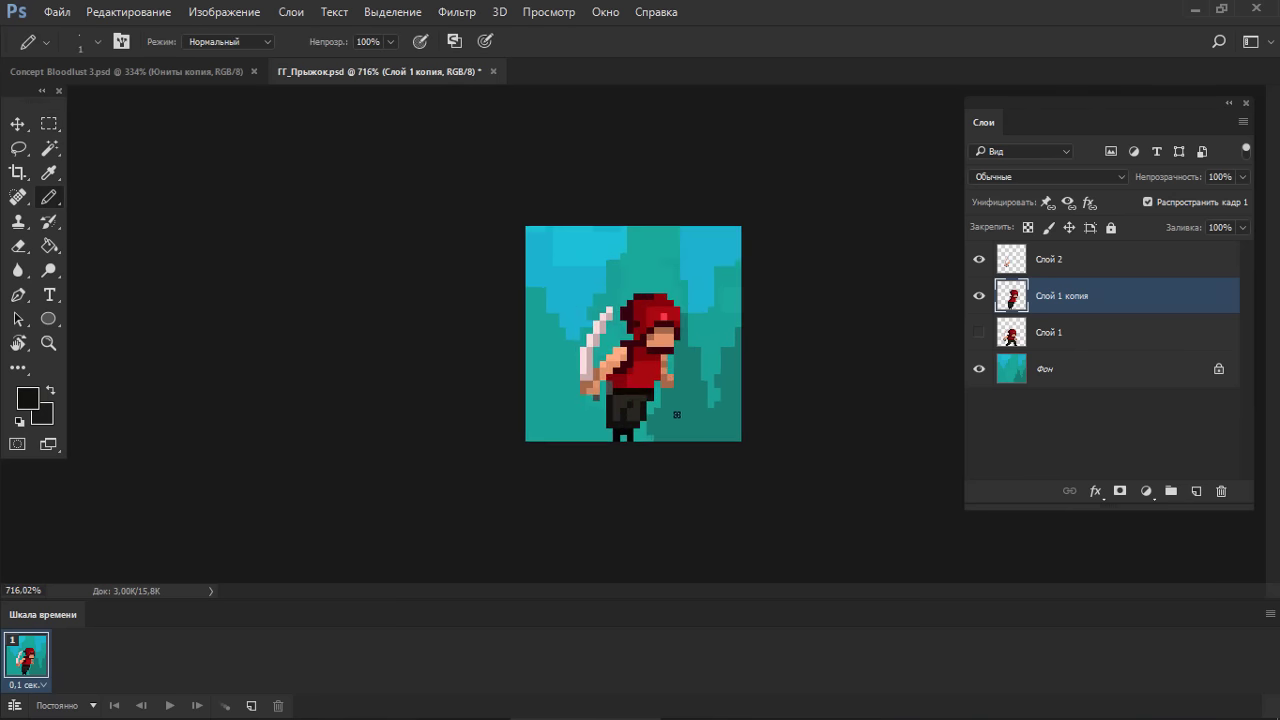
- Reshape the trouser outline and folds with sampled dark pixels and erase the protruding lower back edge of the shirt
key(e)
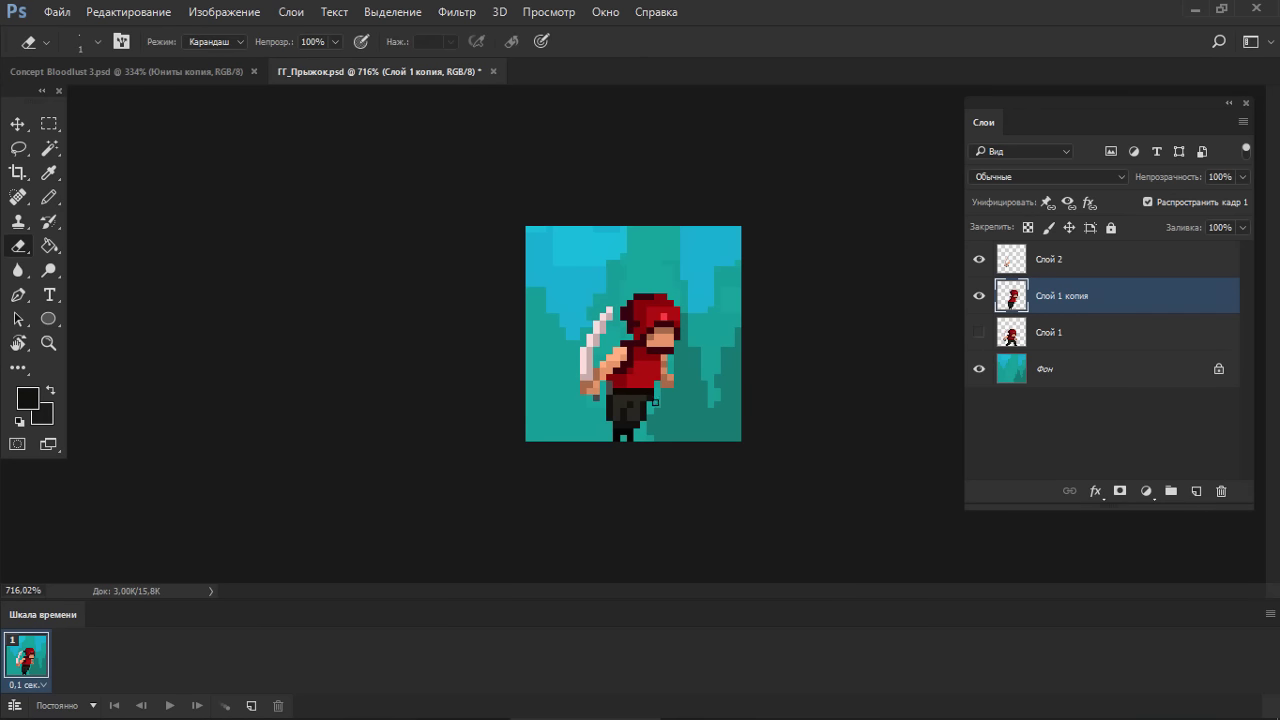
scroll(631, 407, up, 3)
key(b)
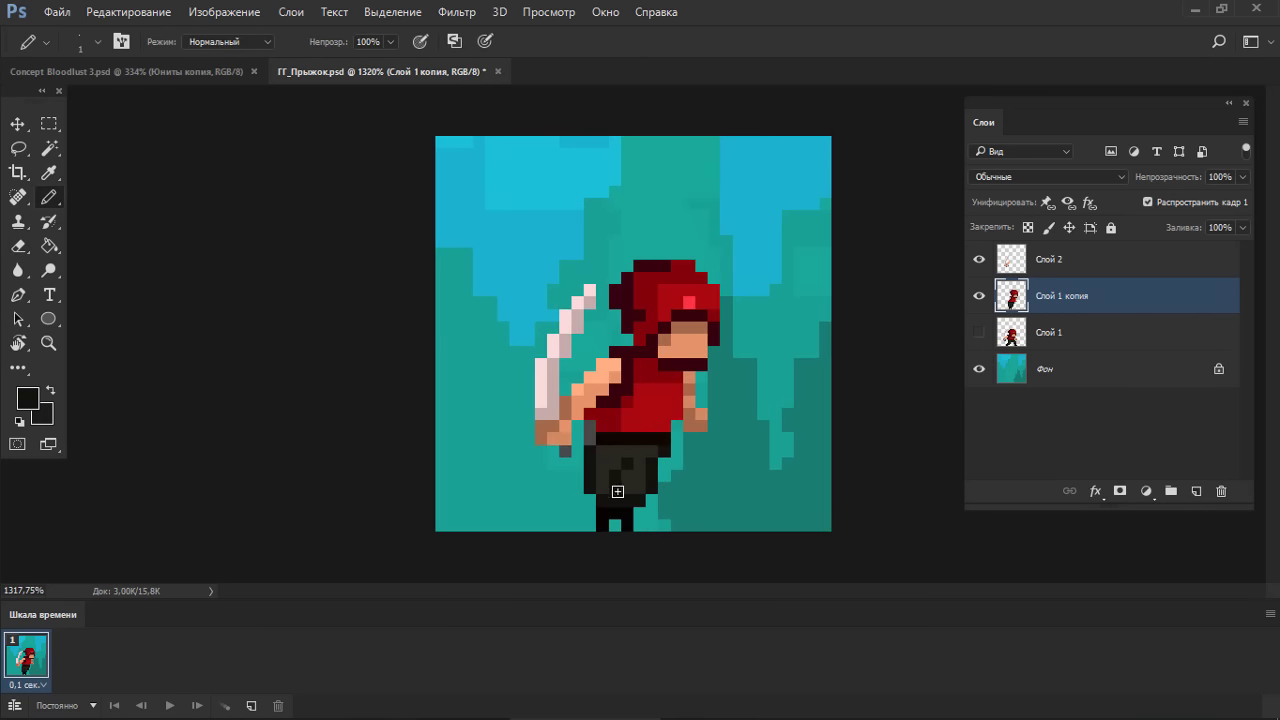
mouse_move(617, 491)
mouse_down()
mouse_move(633, 454)
mouse_move(611, 464)
mouse_move(613, 486)
mouse_move(615, 461)
mouse_move(638, 446)
mouse_move(604, 437)
mouse_move(572, 452)
mouse_move(656, 432)
mouse_up()
alt+click(611, 463)
alt+click(628, 475)
click(639, 464)
key(e)
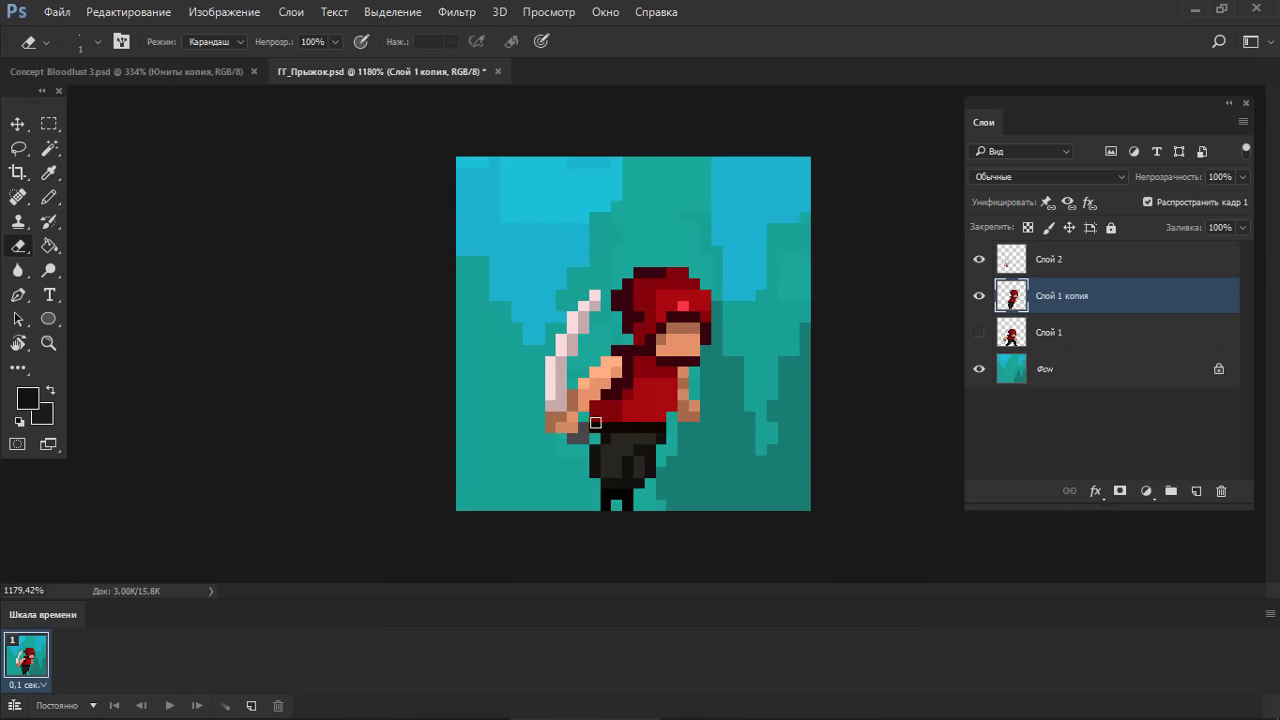
click(595, 414)
- Select the front hand, move it 1 pixel down and 1 pixel back, and clear the selection
key(m)
drag(721, 379, 680, 433)
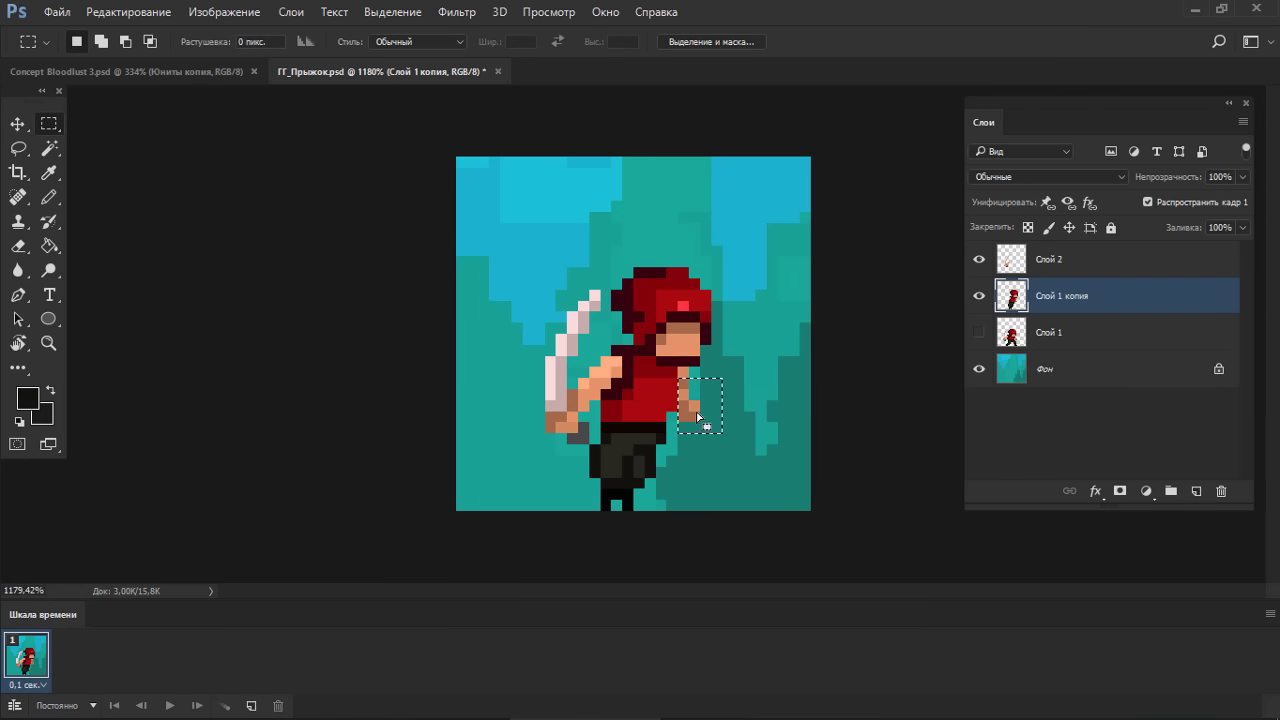
mouse_move(698, 418)
mouse_down()
mouse_move(690, 430)
mouse_move(709, 431)
mouse_move(682, 445)
mouse_up()
drag(688, 429, 677, 429)
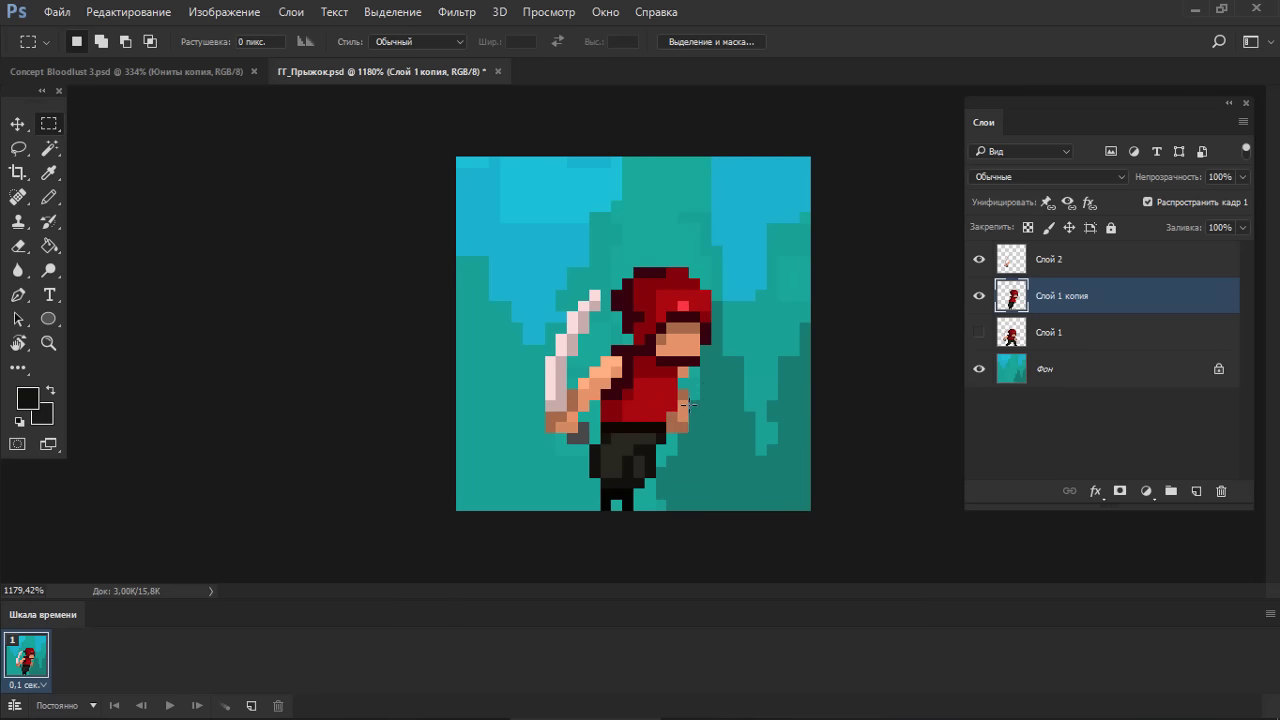
- Shade the front arm with its sampled brown skin tone and erase the lower forearm and hand, undoing the stray erasure across the body
key(e)
key(b)
alt+click(688, 390)
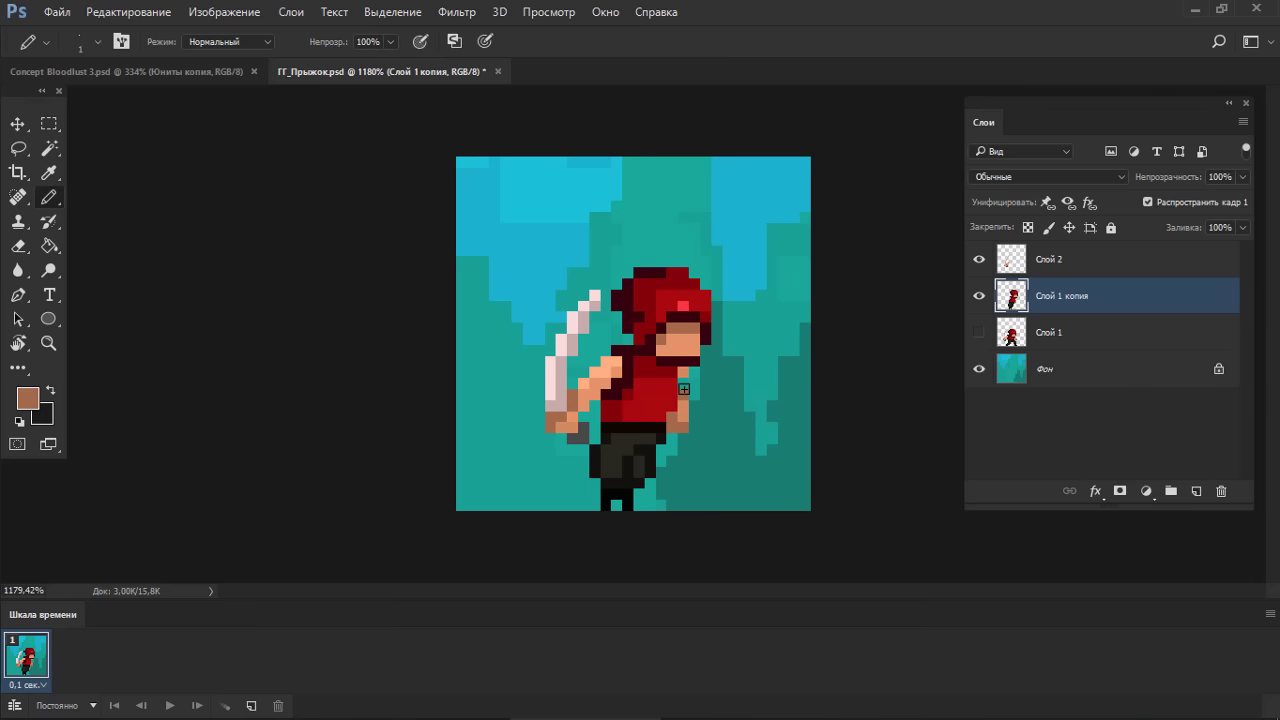
key(e)
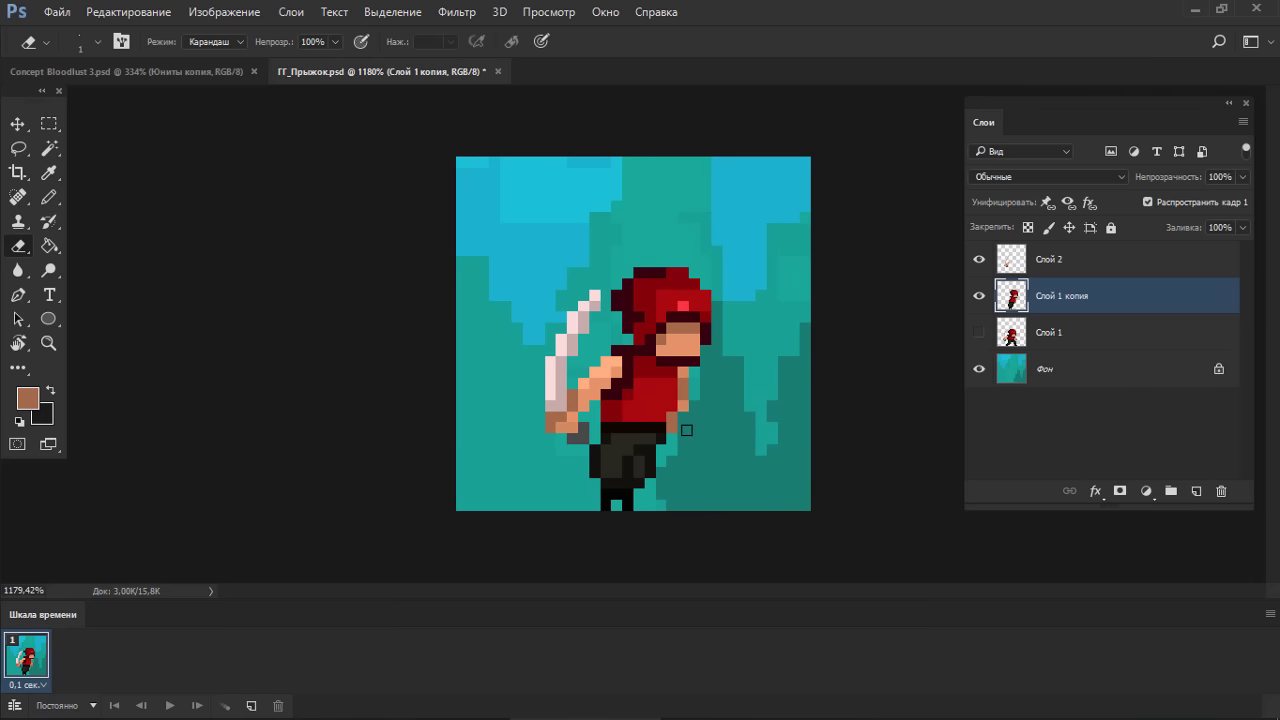
mouse_move(717, 374)
mouse_down()
mouse_move(644, 405)
mouse_move(666, 405)
mouse_up()
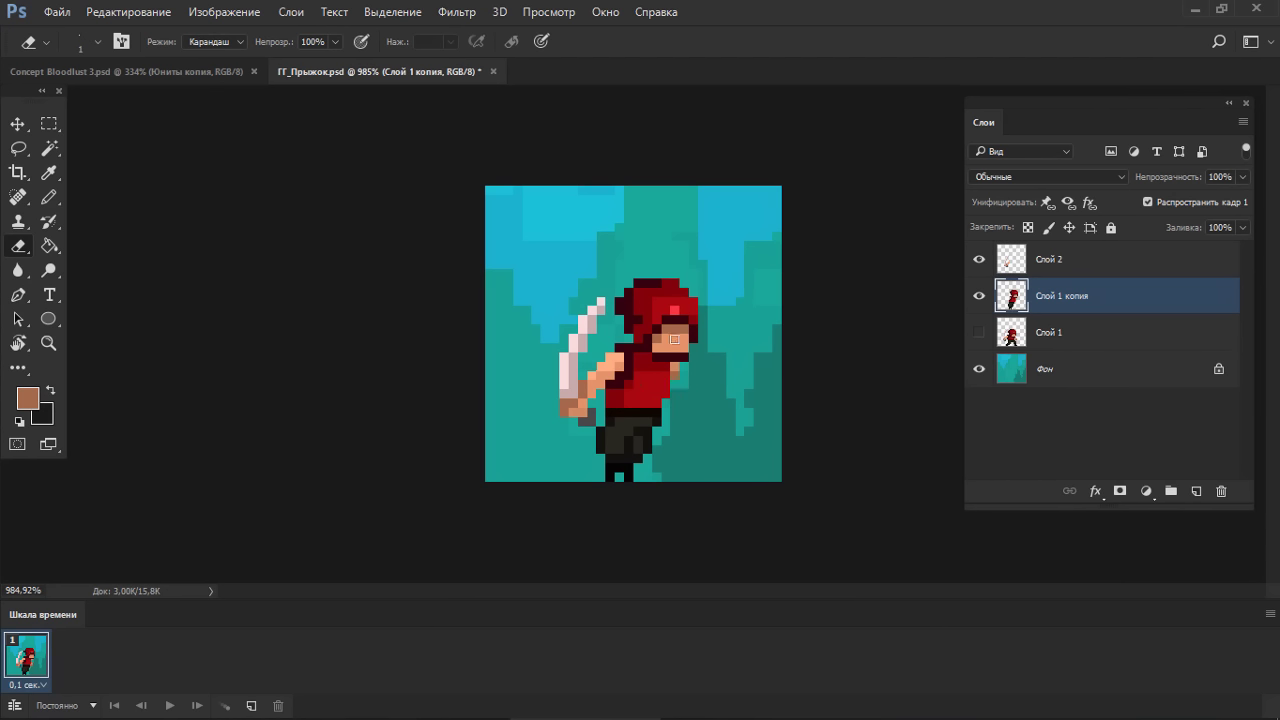
mouse_move(630, 417)
mouse_down()
mouse_move(659, 386)
mouse_move(633, 411)
mouse_up()
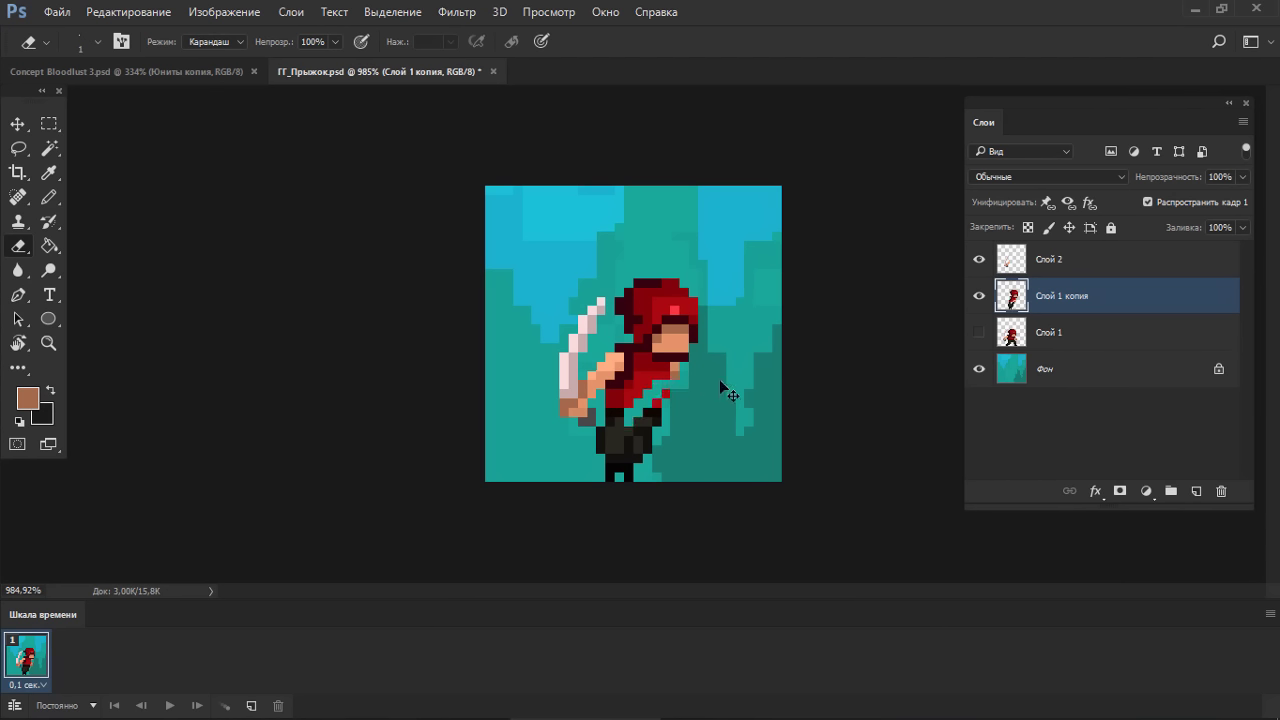
key(ctrl+z)
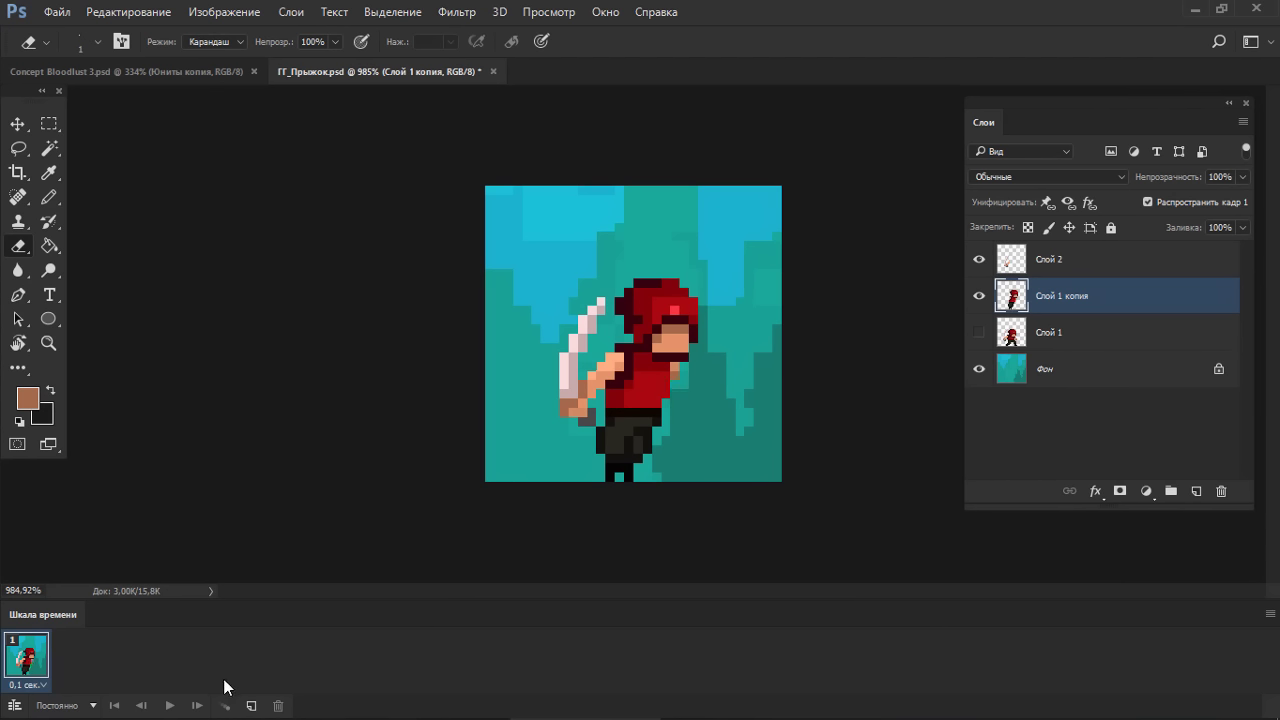
- Add a second animation frame that hides Слой 1 копия and shows Слой 1
click(251, 705)
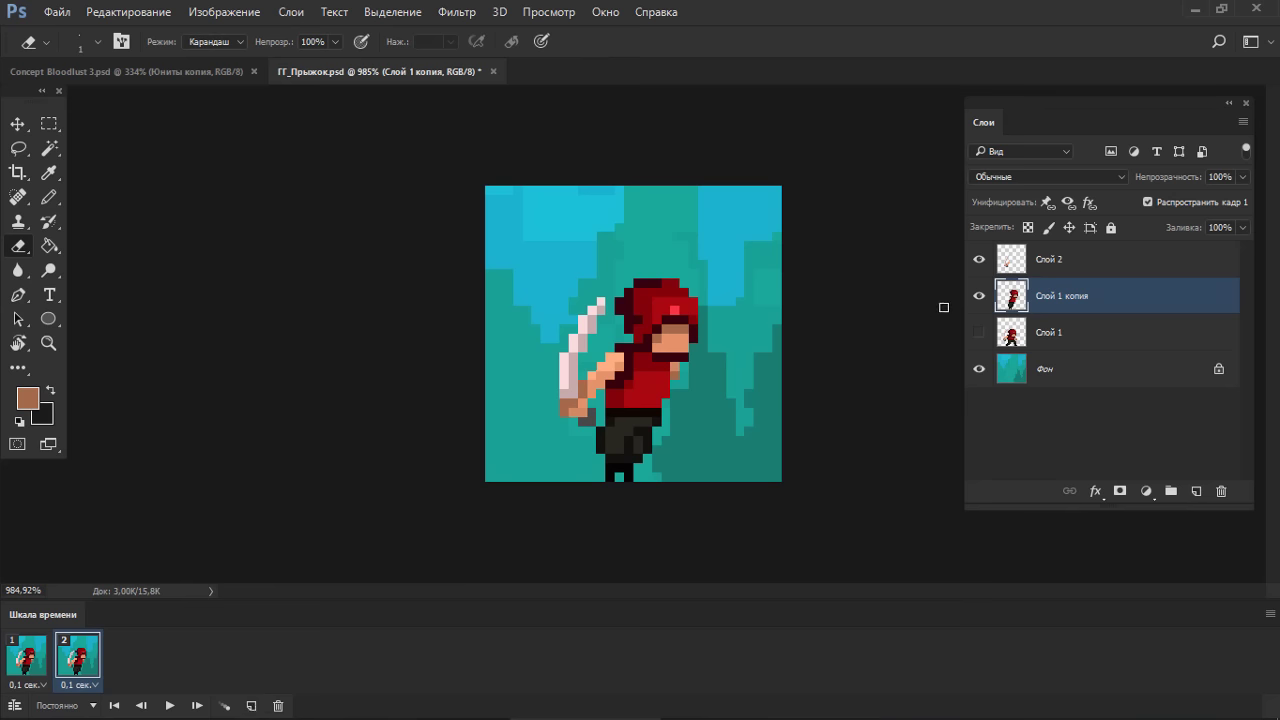
click(979, 296)
click(979, 332)
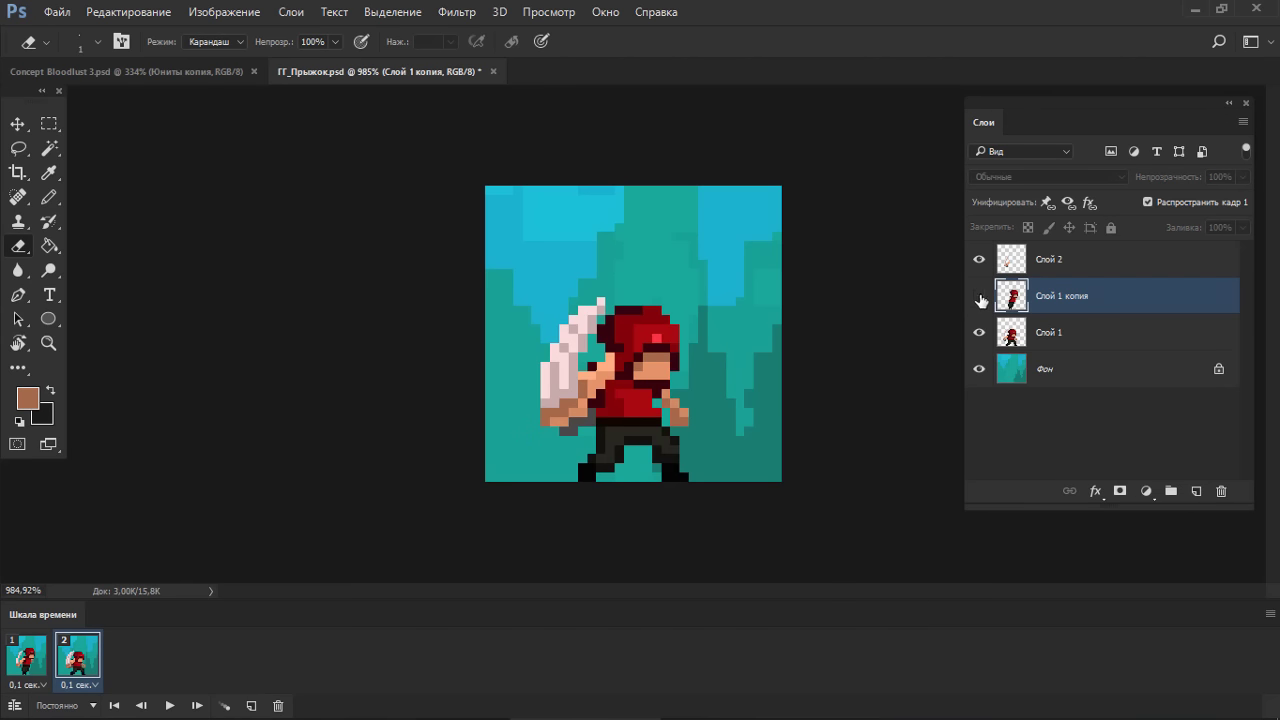
- Return to frame 1 and delete the Слой 2 layer
click(40, 660)
click(1052, 260)
key(Delete)
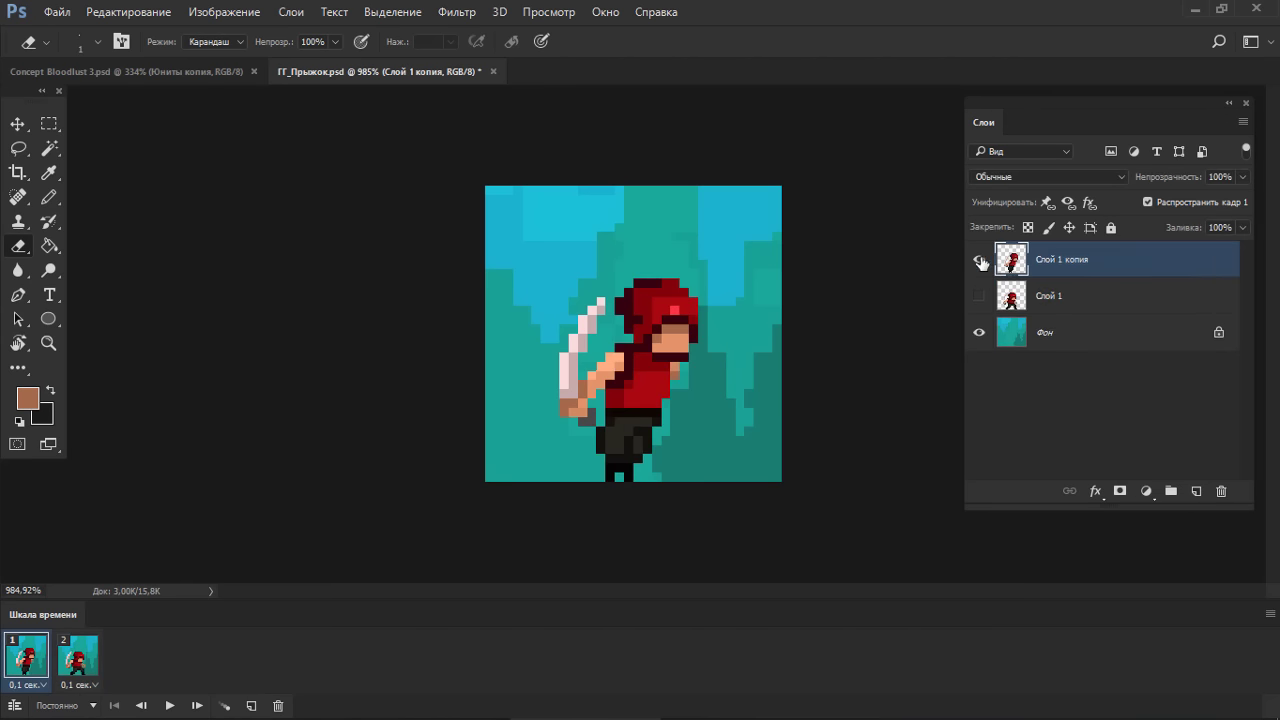
- Compare the jump pose in frame 1 with the standing pose in frame 2 by switching between them and playing the animation
click(72, 666)
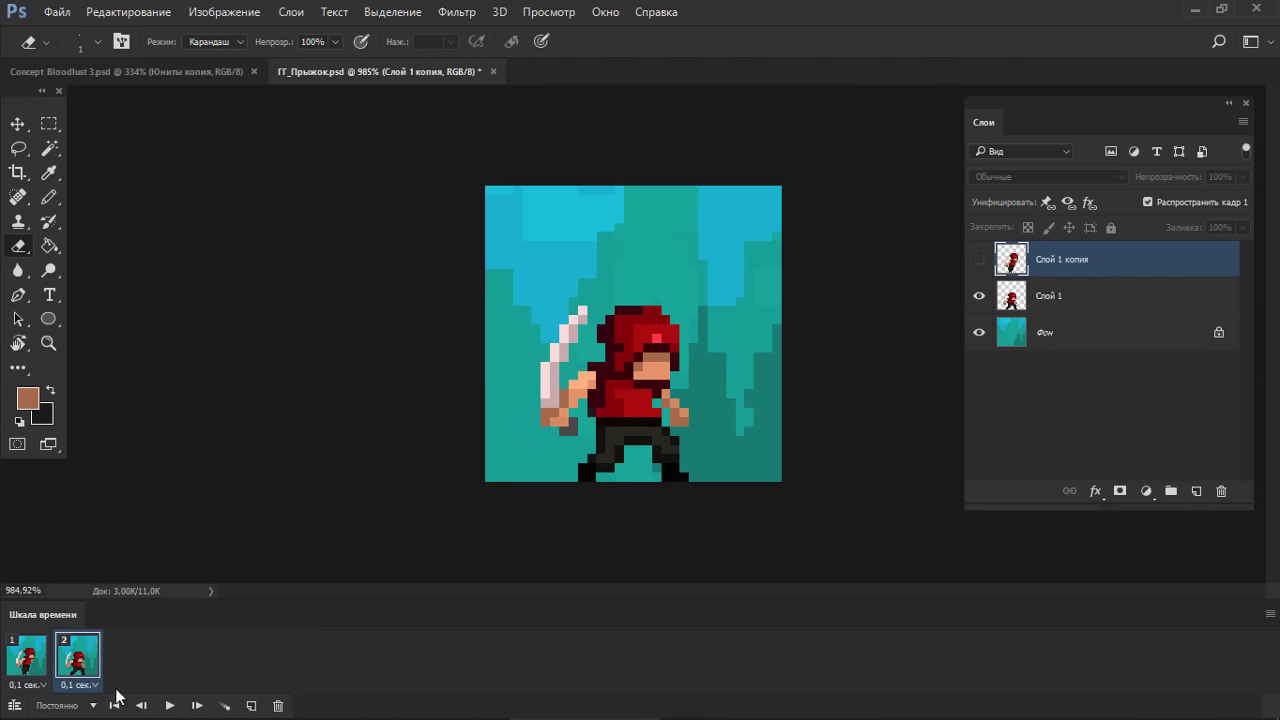
click(38, 660)
click(74, 662)
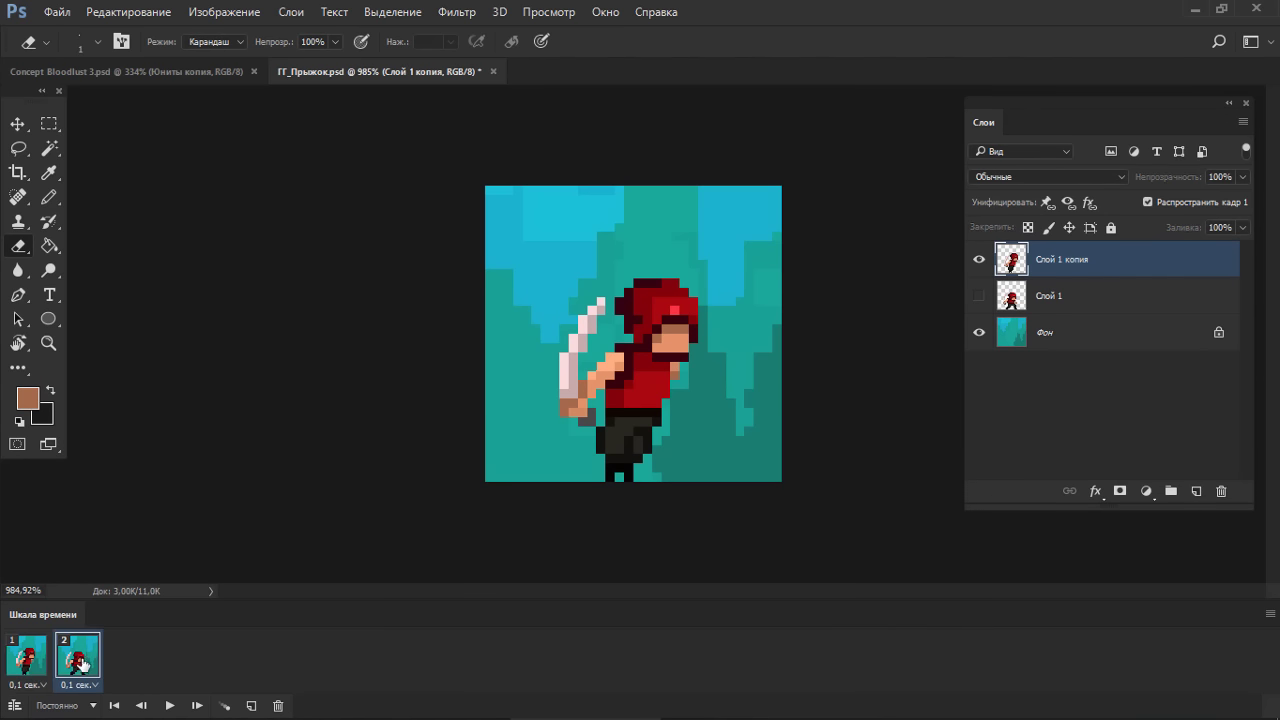
click(40, 660)
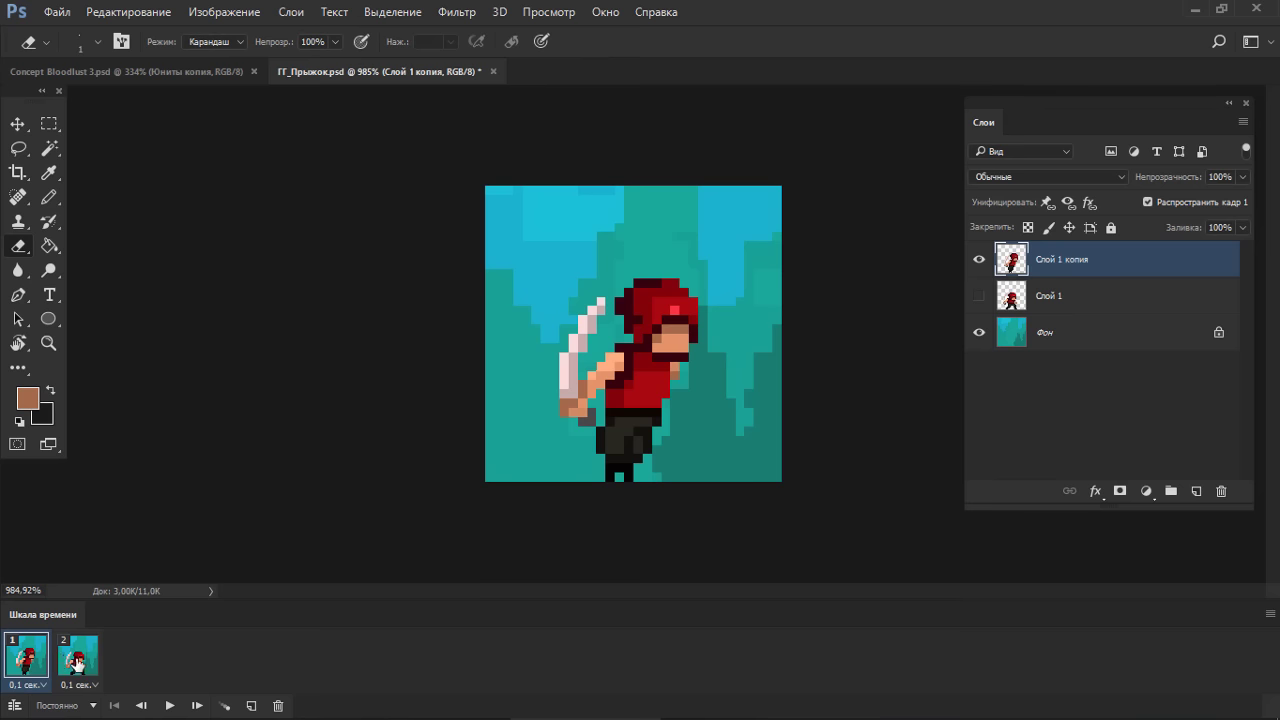
click(78, 660)
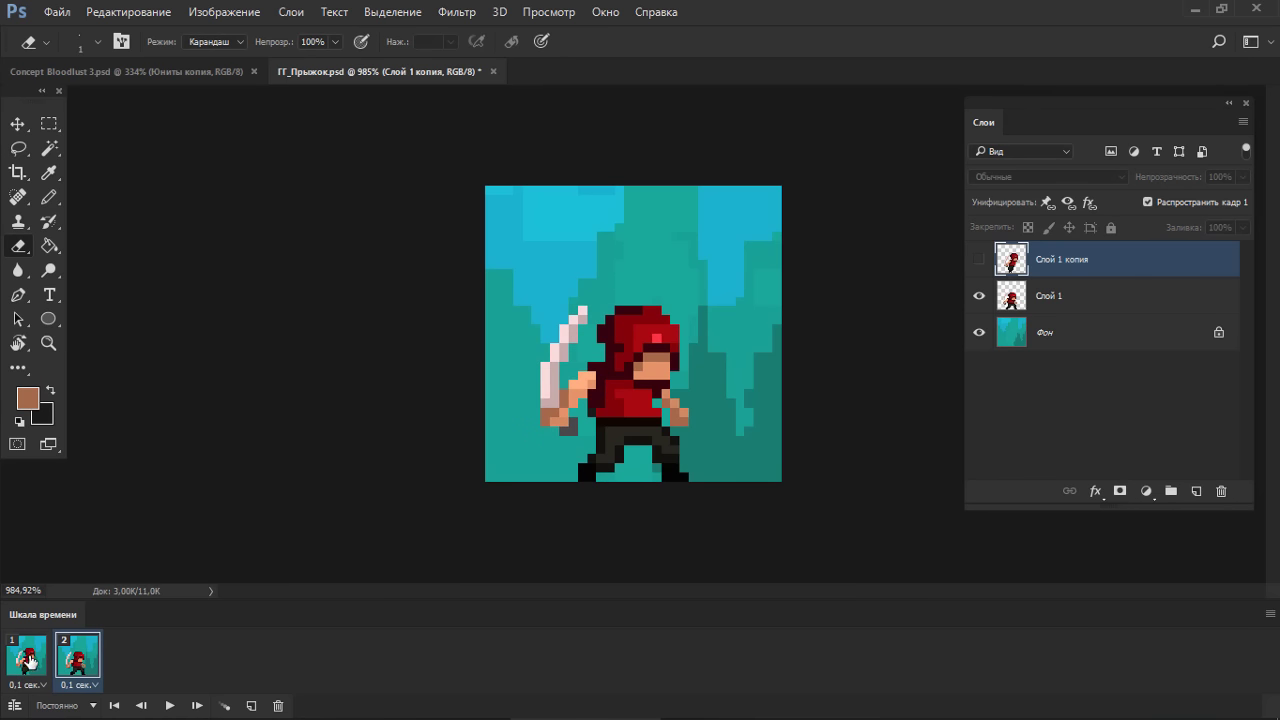
click(30, 660)
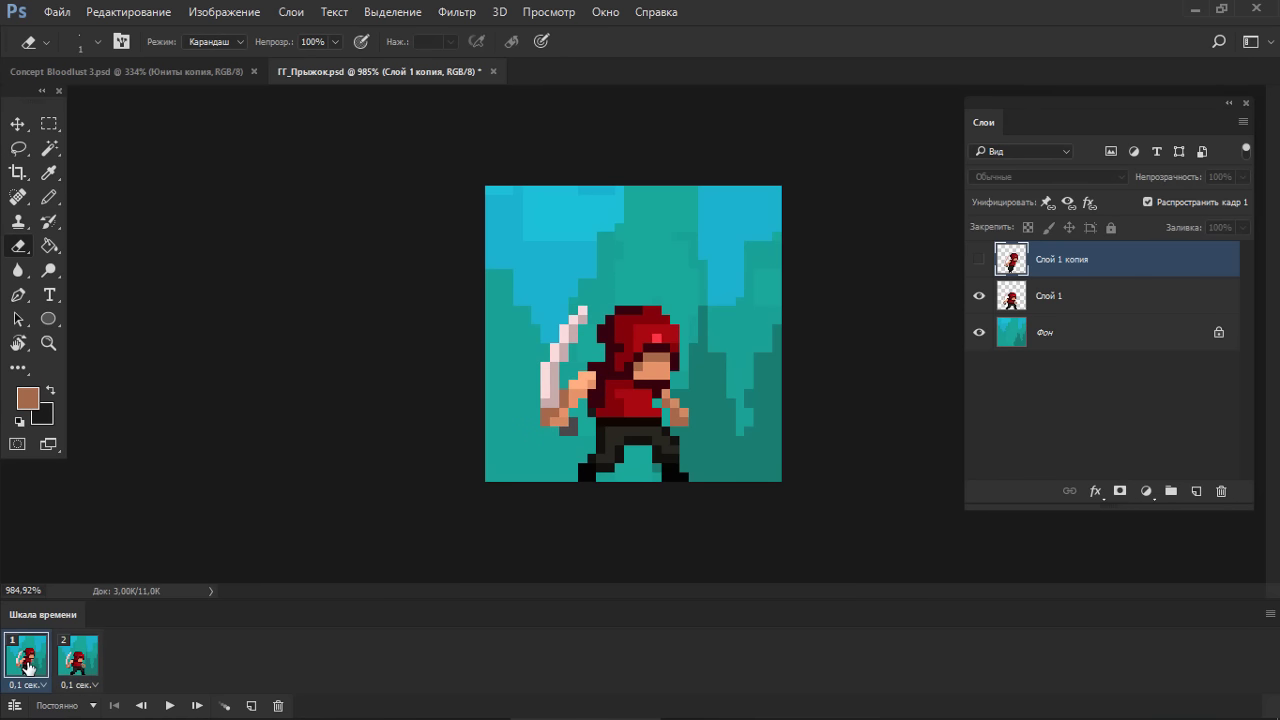
click(88, 656)
click(38, 668)
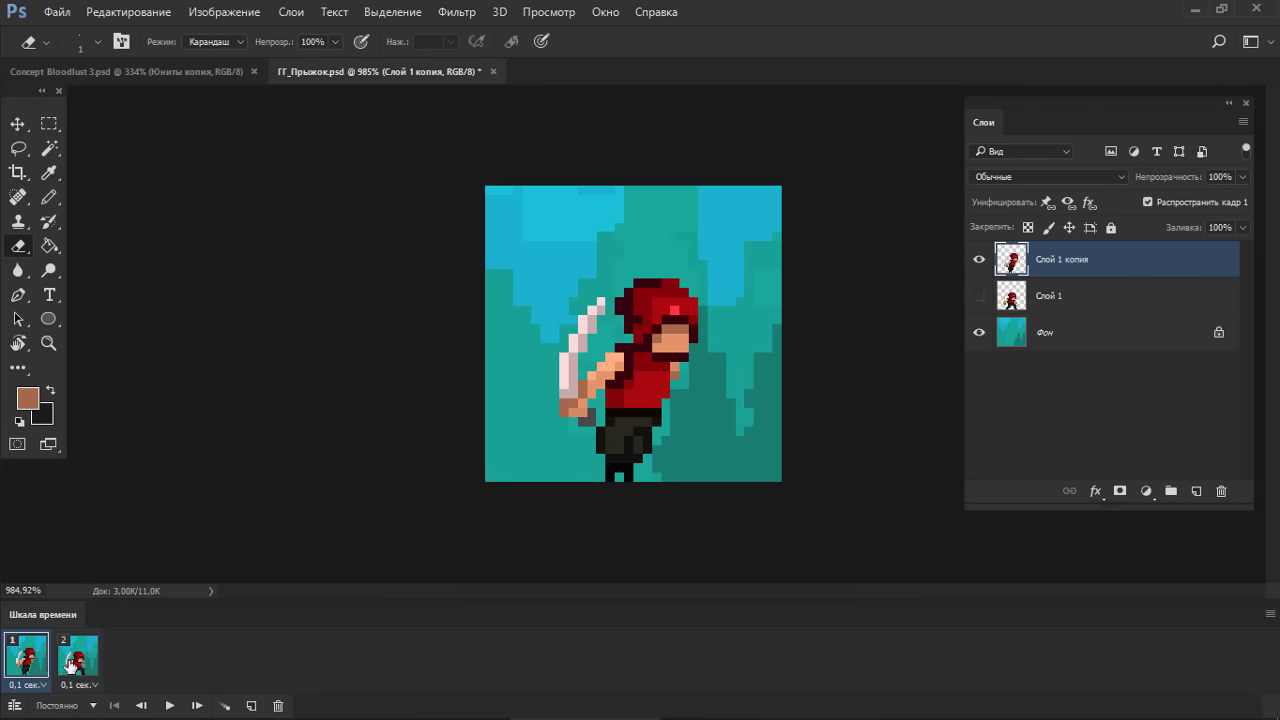
click(62, 664)
click(36, 666)
click(167, 705)
click(167, 706)
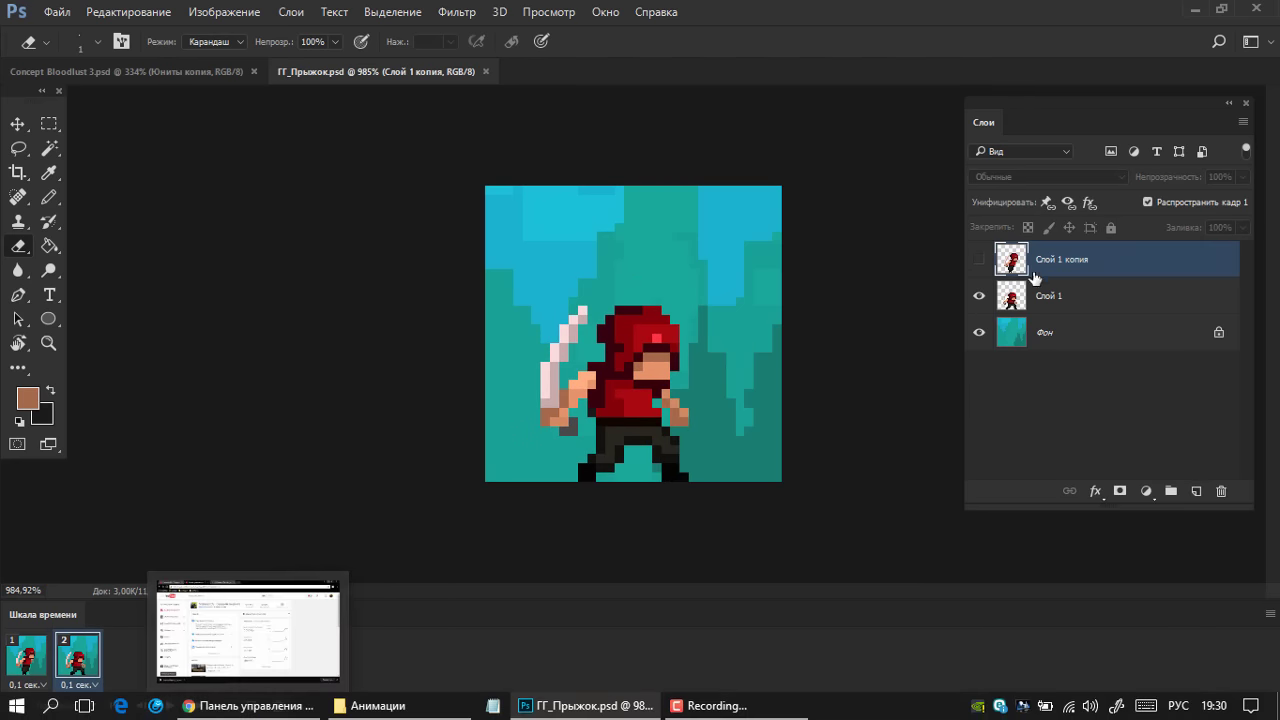
- Duplicate the Слой 1 layer, add a third animation frame and go back to frame 2
click(1047, 297)
key(ctrl+j)
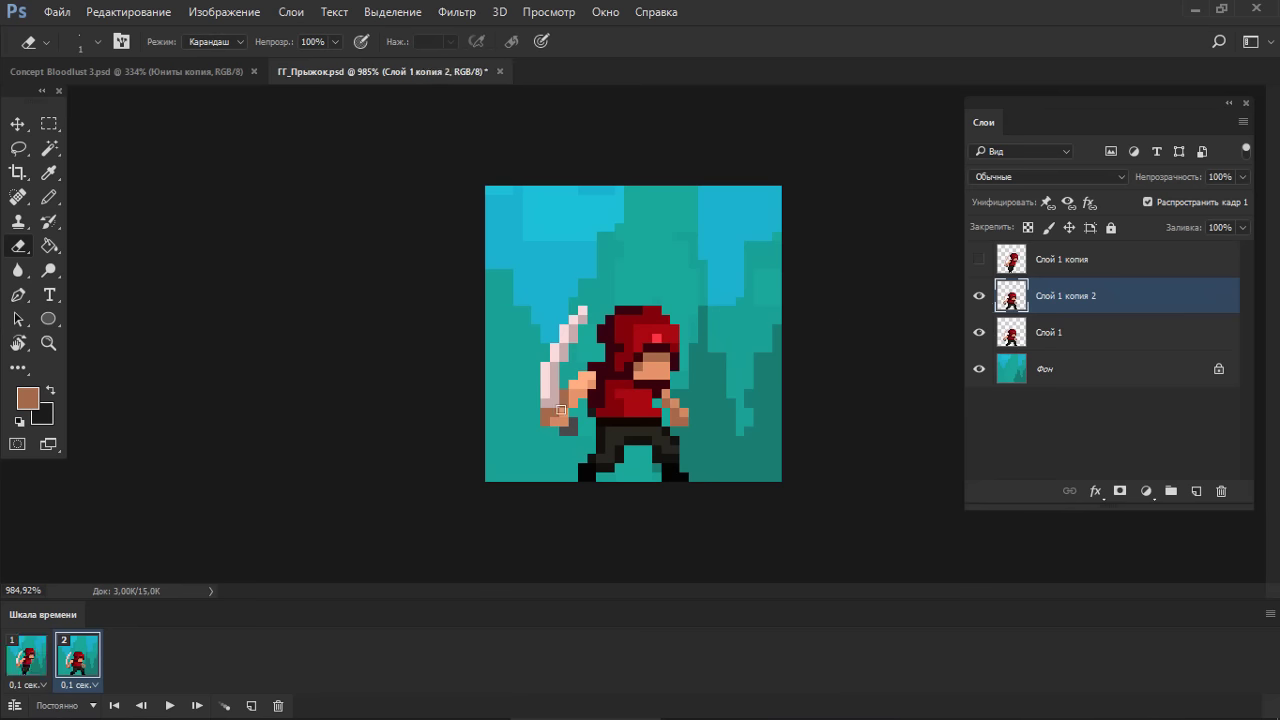
click(251, 706)
click(85, 652)
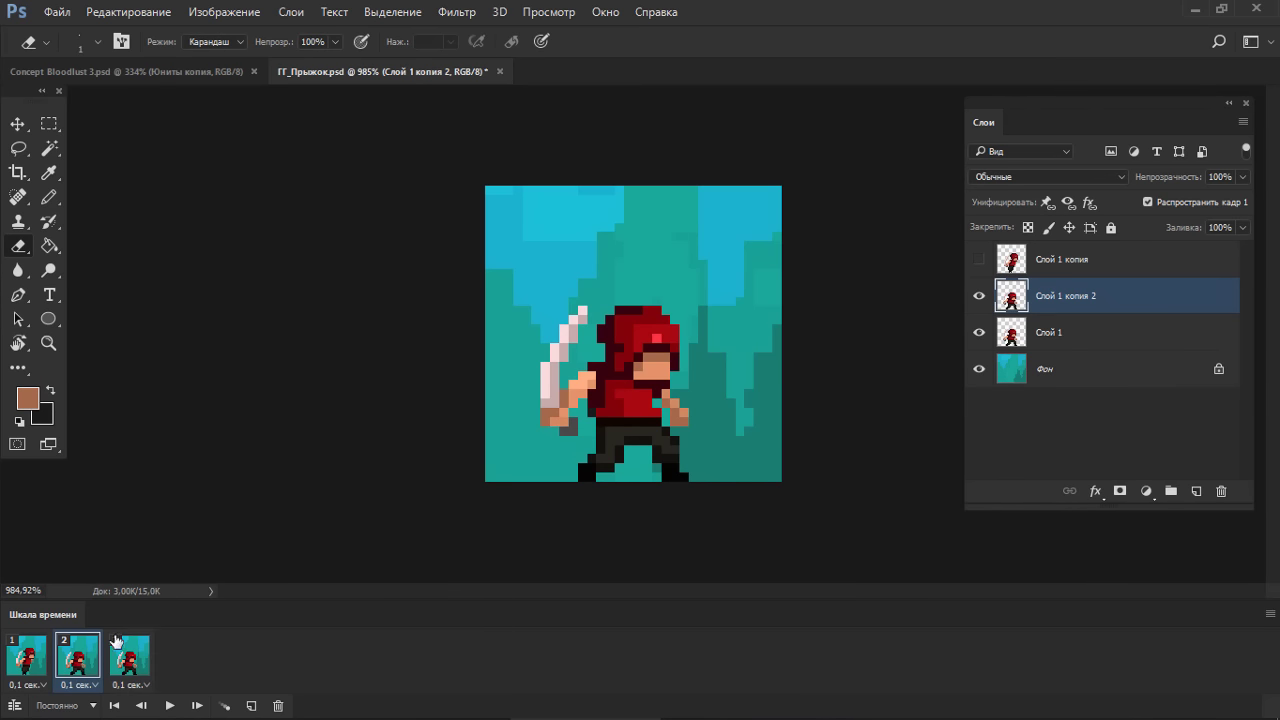
- In frame 2, hide Слой 1 and move the sprite on Слой 1 копия 2 up by 2 pixels
click(29, 662)
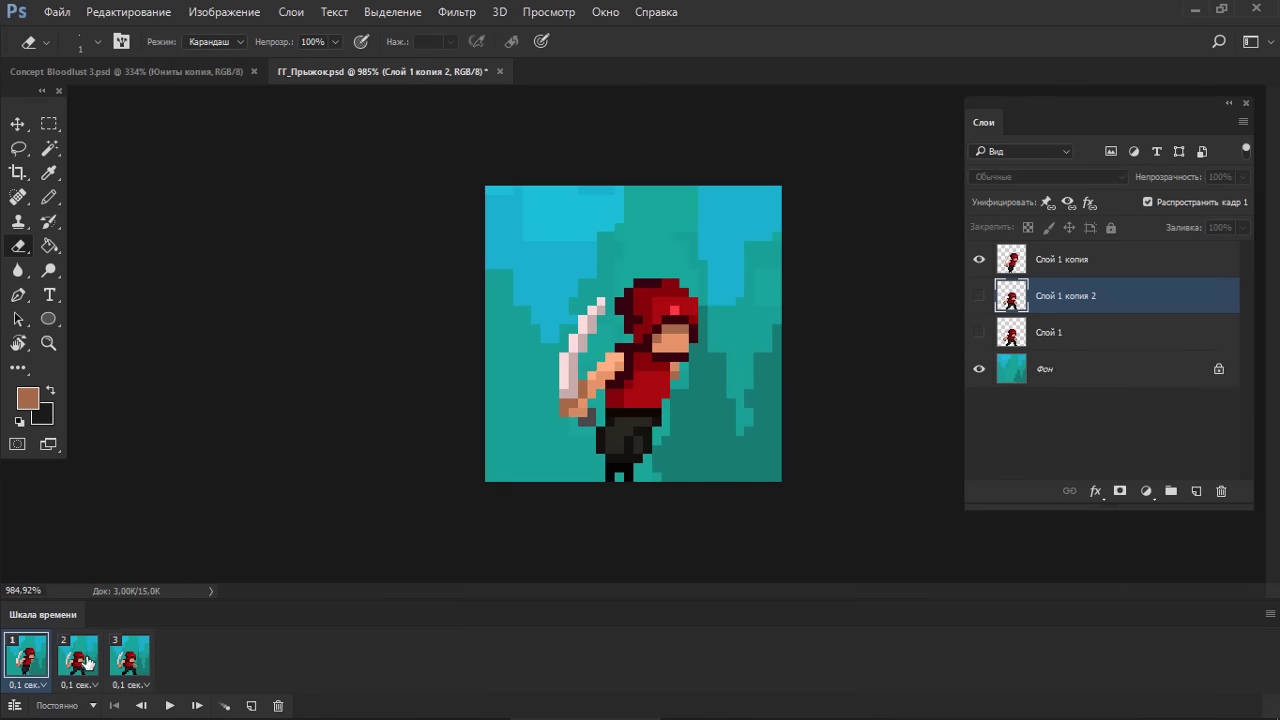
click(85, 660)
key(b)
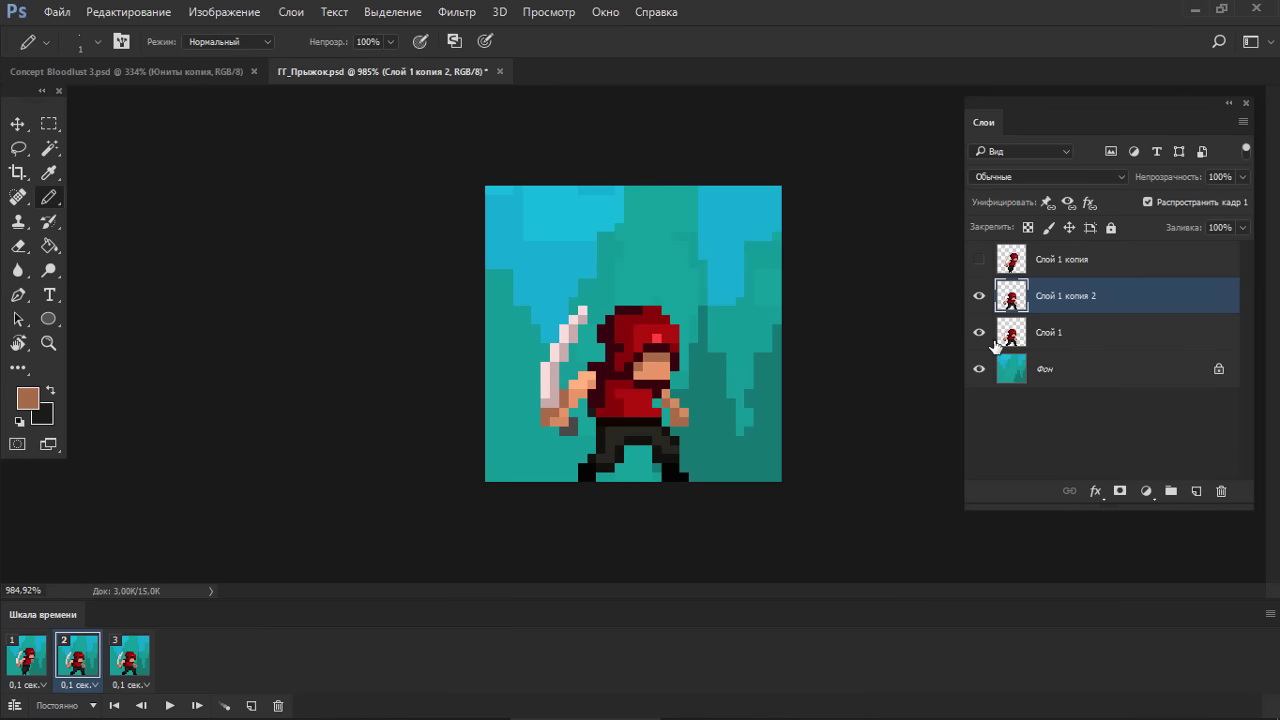
key(Return)
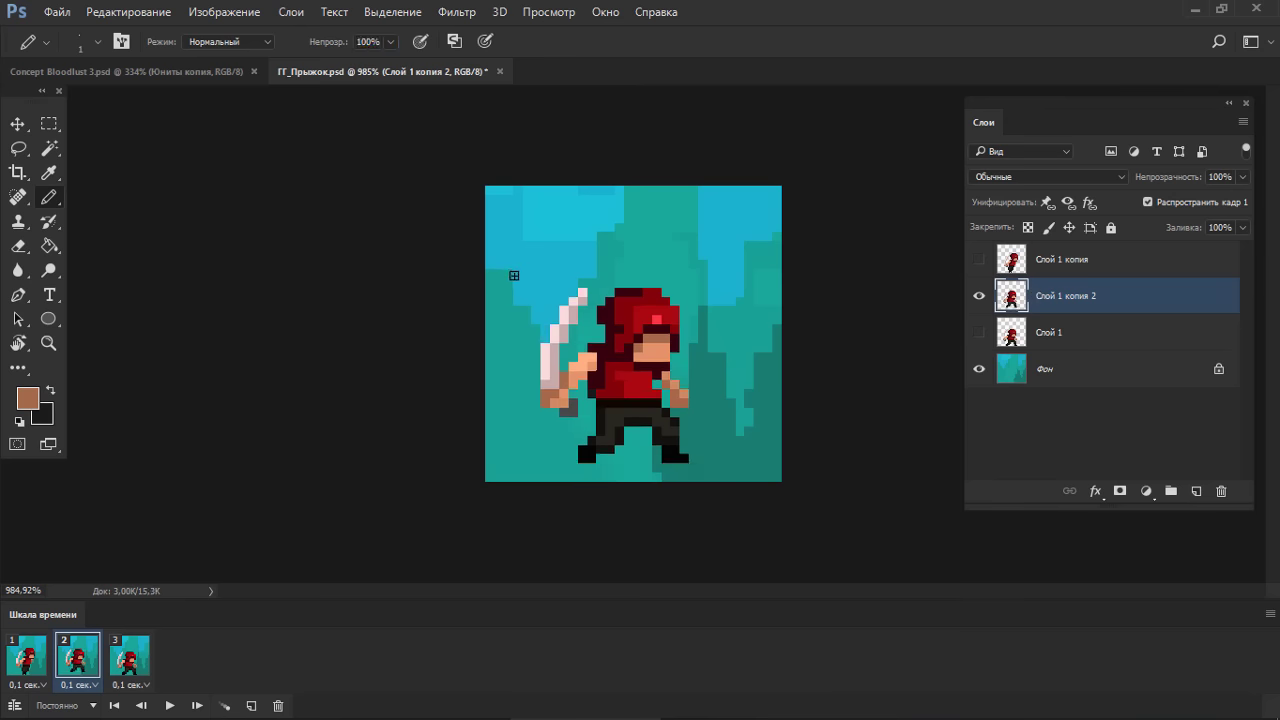
- Sketch a rising arrow, a peak blob and a falling arrow above the swordsman, and undo all the strokes
mouse_move(508, 283)
mouse_down()
mouse_move(593, 214)
mouse_move(596, 242)
mouse_move(632, 202)
mouse_up()
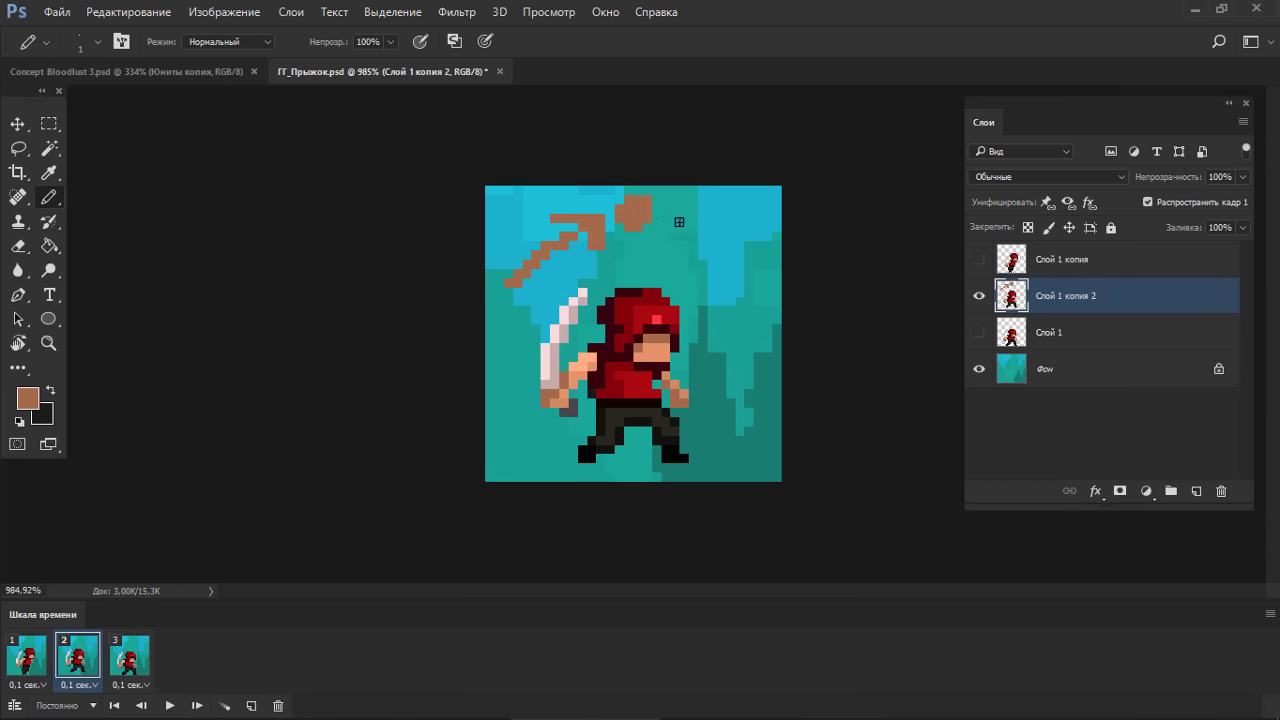
mouse_move(680, 224)
mouse_down()
mouse_move(754, 281)
mouse_move(734, 281)
mouse_move(757, 251)
mouse_up()
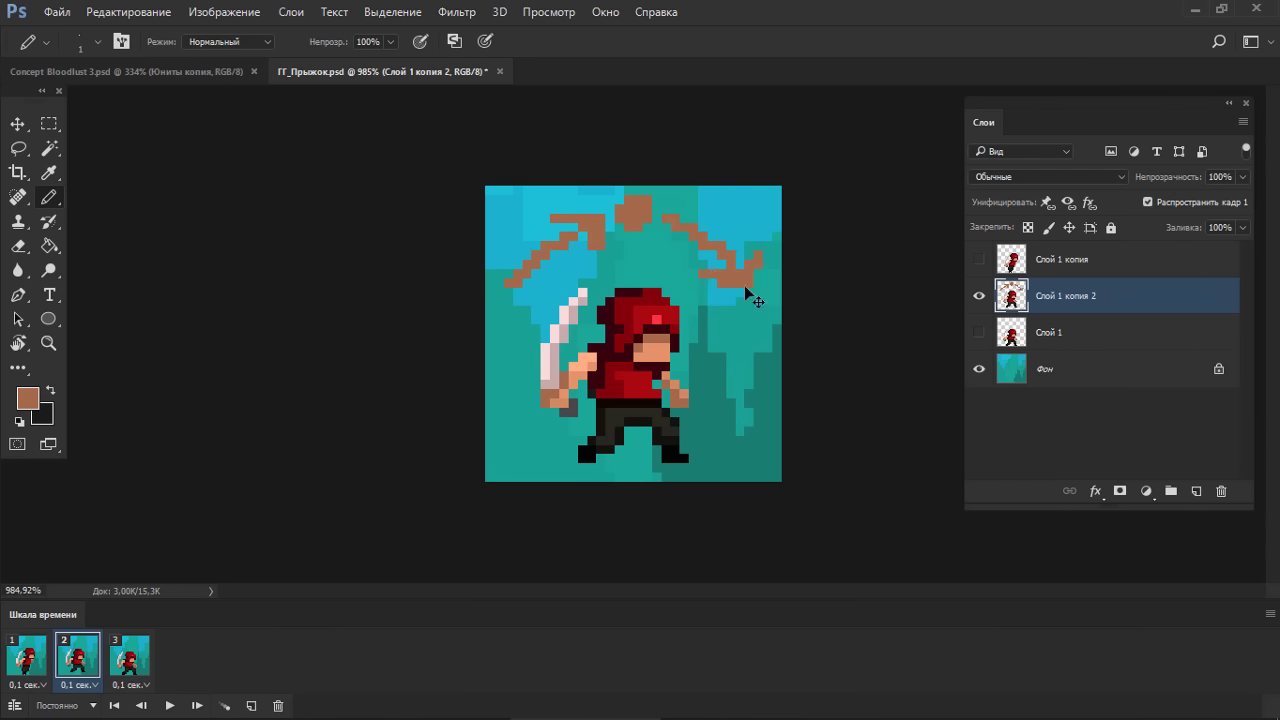
key(ctrl+alt+z)
key(ctrl+alt+z)
key(ctrl+alt+z)
key(ctrl+alt+z)
key(ctrl+alt+z)
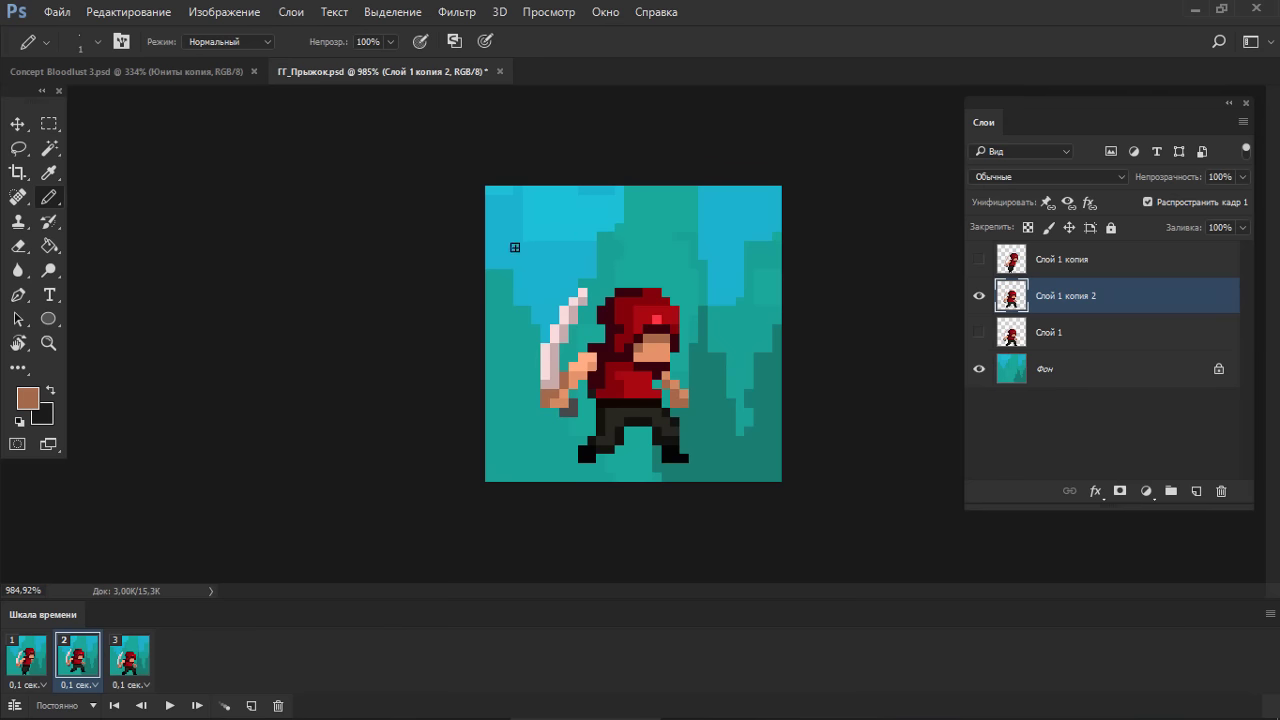
key(ctrl+shift+n)
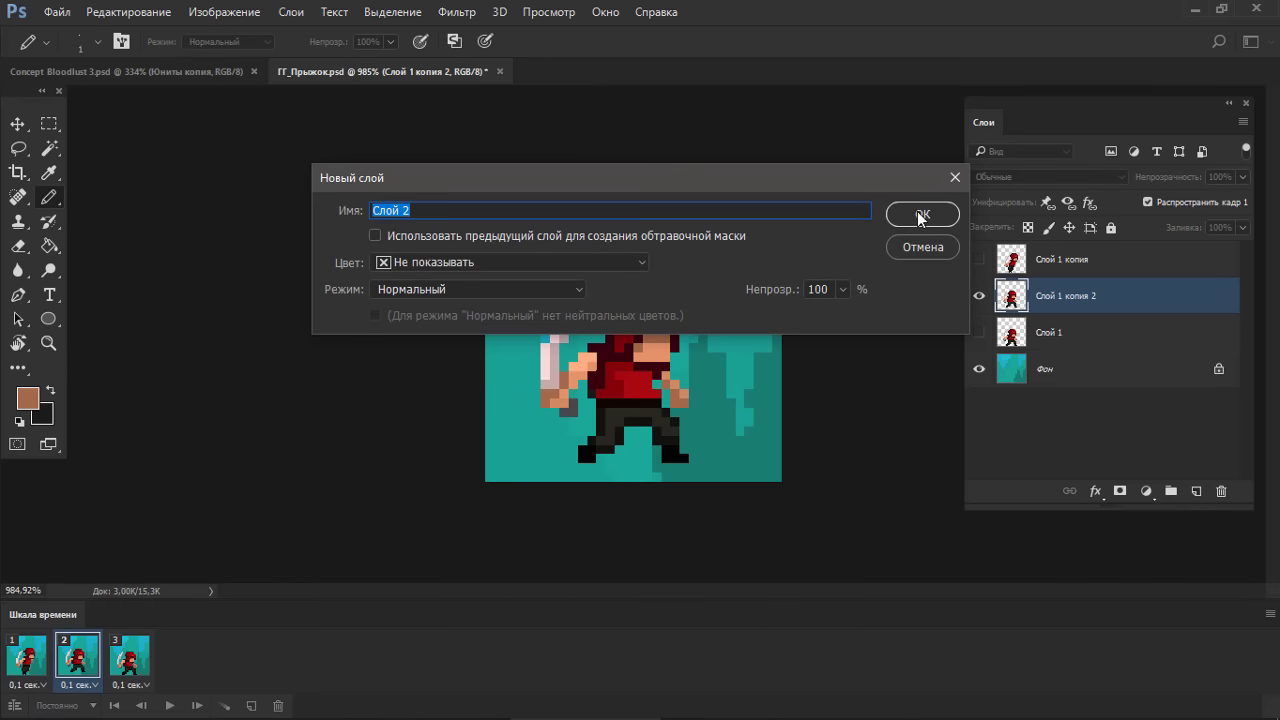
click(917, 213)
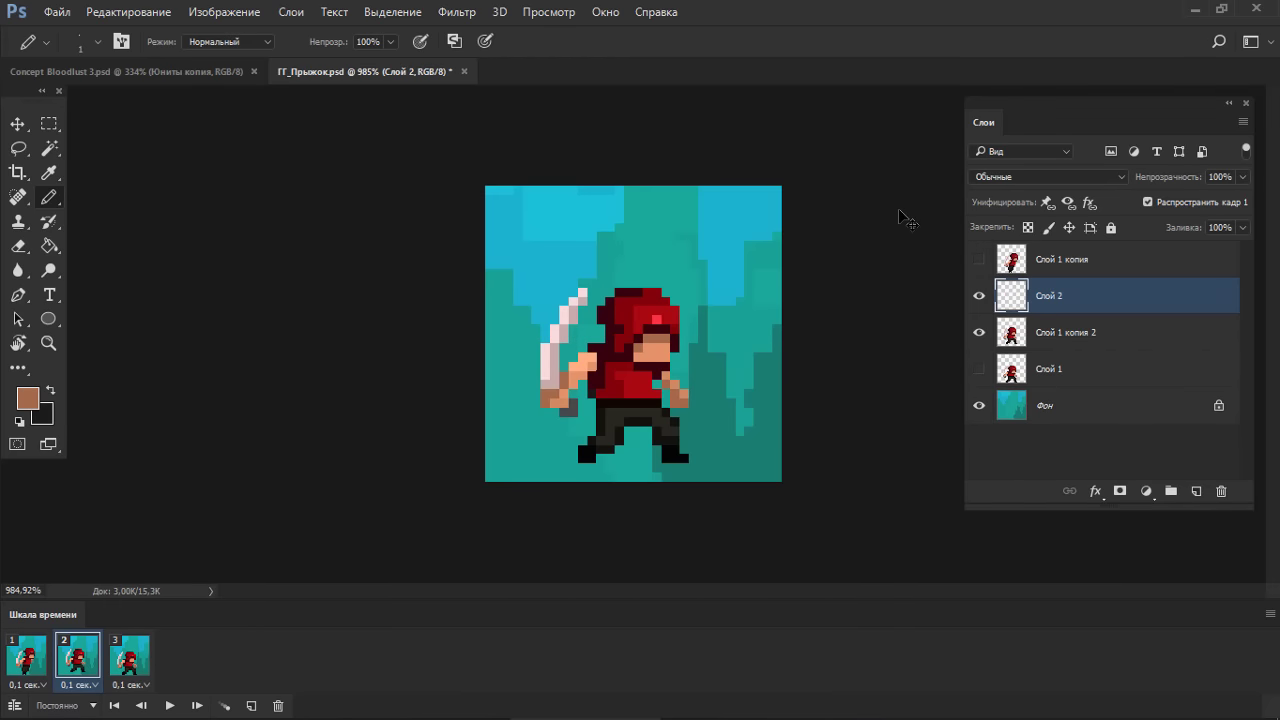
key(ctrl+z)
- Create a new blank white document and add an empty layer above its background
key(ctrl+n)
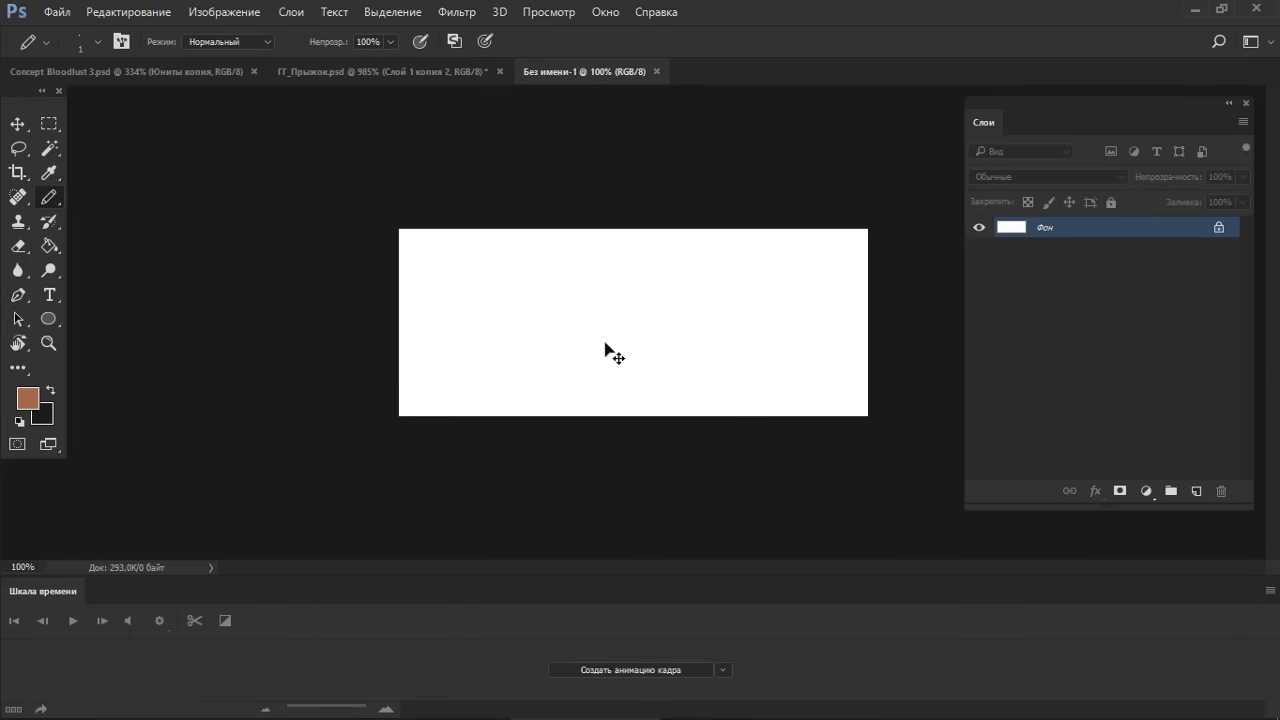
drag(606, 345, 652, 341)
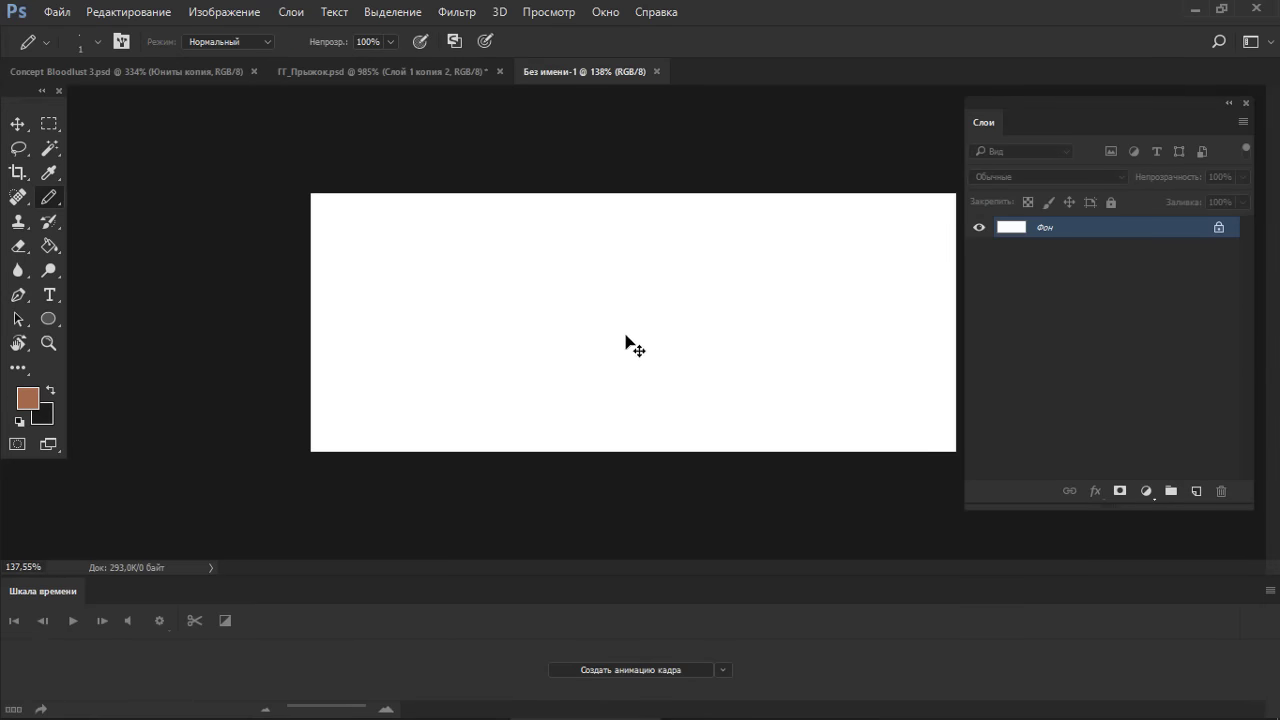
key(ctrl+shift+n)
key(Return)
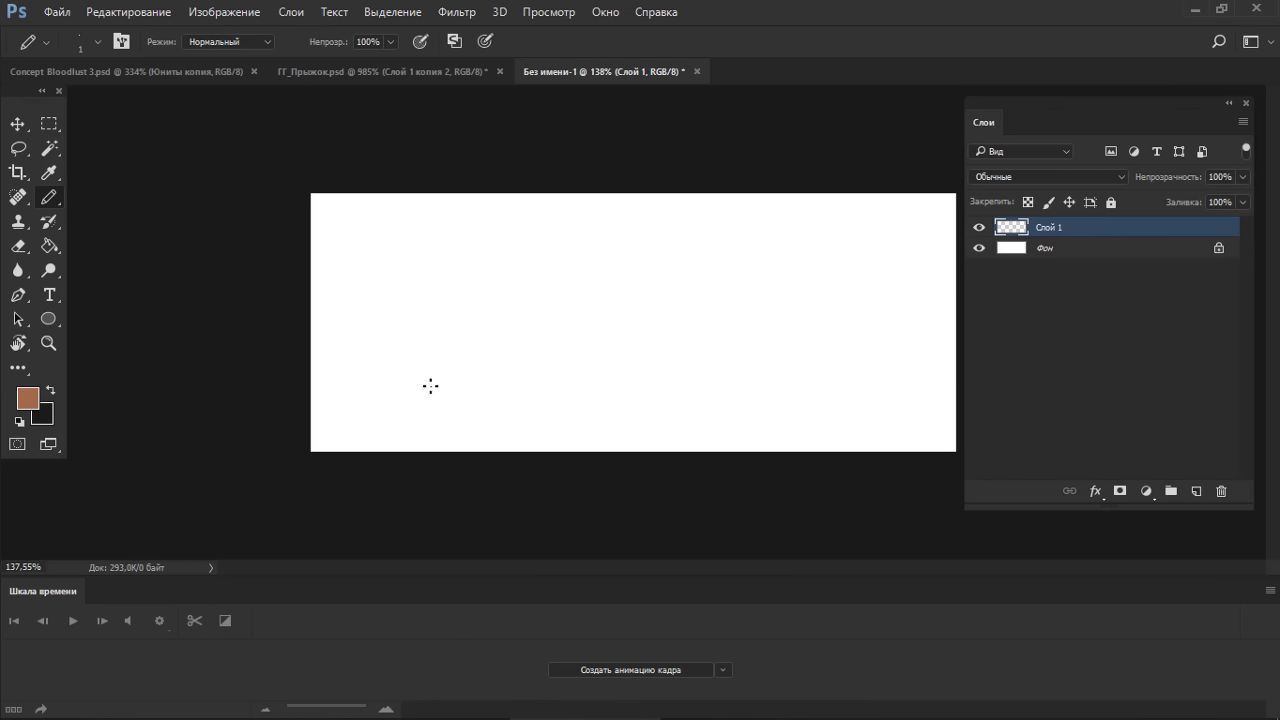
- Reset the colours to black and white and sketch four slanted ellipses climbing diagonally as the rising half of a jump arc
key(d)
mouse_move(414, 397)
mouse_down()
mouse_move(455, 342)
mouse_move(440, 369)
mouse_up()
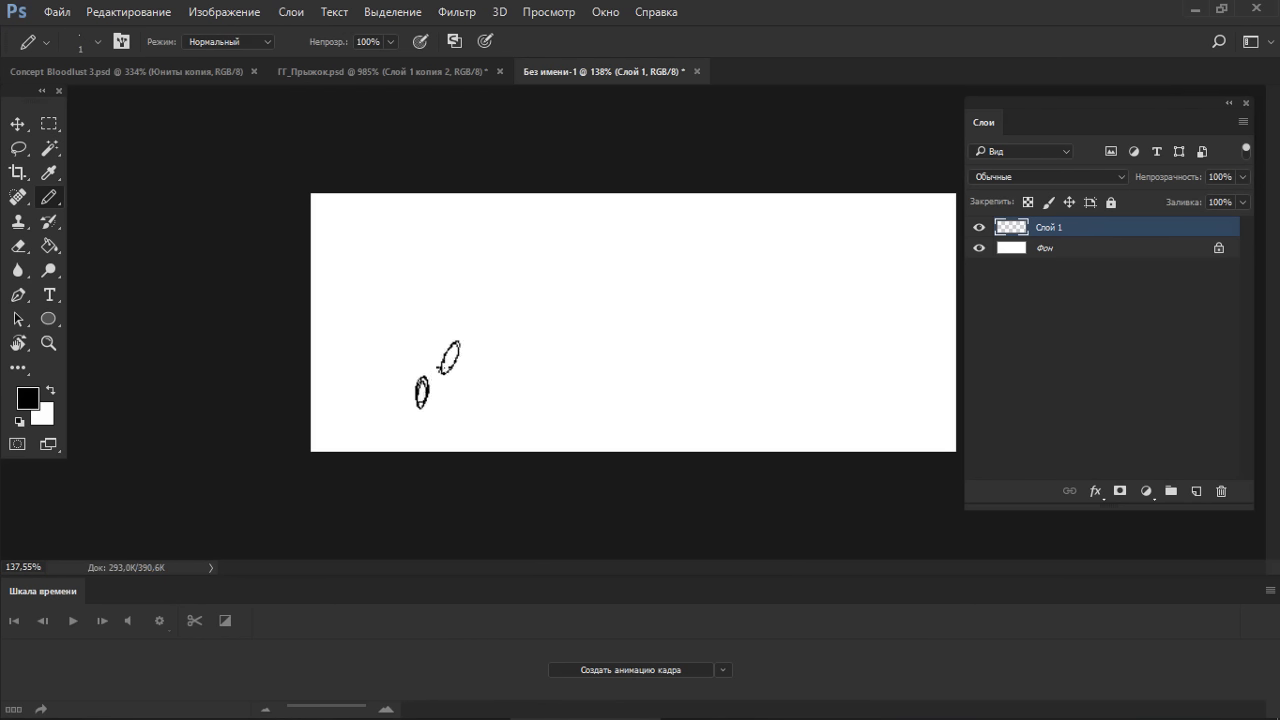
mouse_move(474, 327)
mouse_down()
mouse_move(490, 305)
mouse_move(471, 330)
mouse_up()
mouse_move(510, 285)
mouse_down()
mouse_move(526, 270)
mouse_move(512, 282)
mouse_up()
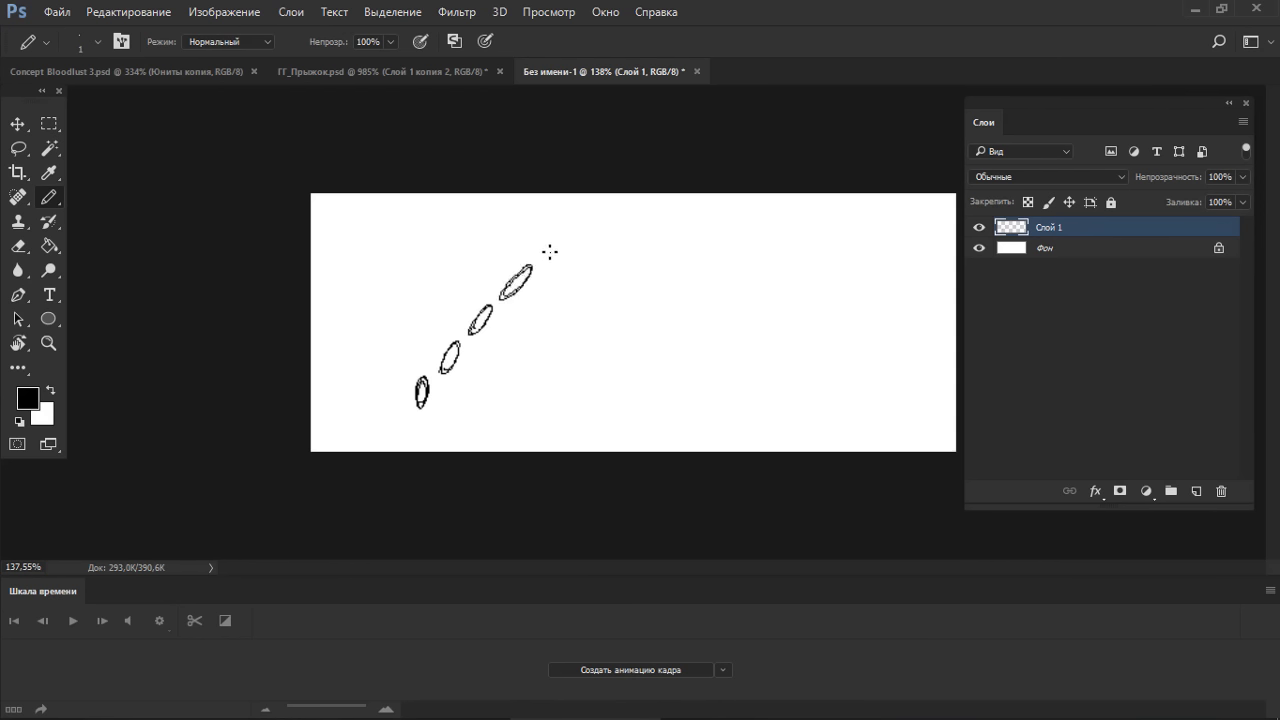
mouse_move(564, 243)
mouse_down()
mouse_move(542, 258)
mouse_move(527, 245)
mouse_up()
drag(488, 289, 516, 260)
key(ctrl+z)
key(ctrl+z)
key(ctrl+z)
key(ctrl+z)
- Finish the rising half of the arc with a fifth ellipse and sketch a small circle at the peak
drag(551, 241, 546, 256)
drag(596, 232, 600, 227)
- Duplicate the five rising ellipses, flip the copy horizontally, place it as the falling half beyond the peak circle and clear the selection
key(l)
mouse_move(580, 262)
mouse_down()
mouse_move(386, 391)
mouse_move(540, 260)
mouse_up()
ctrl+alt+drag(510, 302, 694, 307)
click(128, 12)
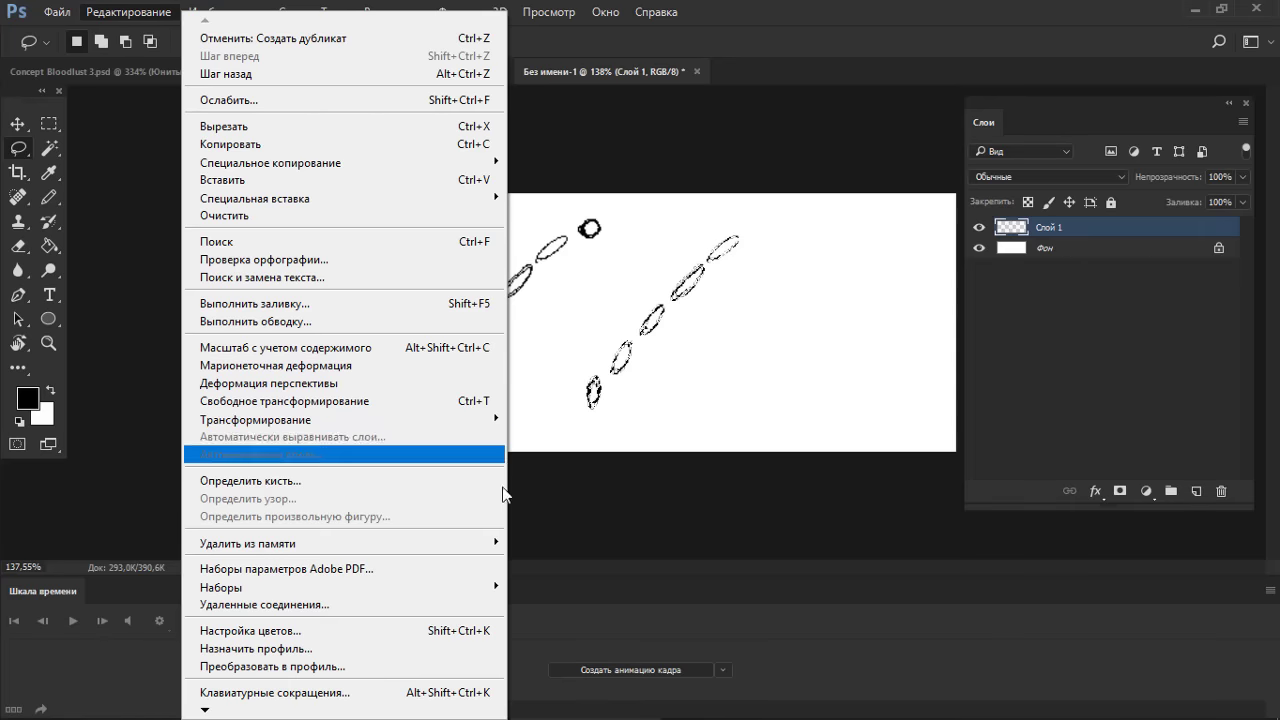
mouse_move(491, 420)
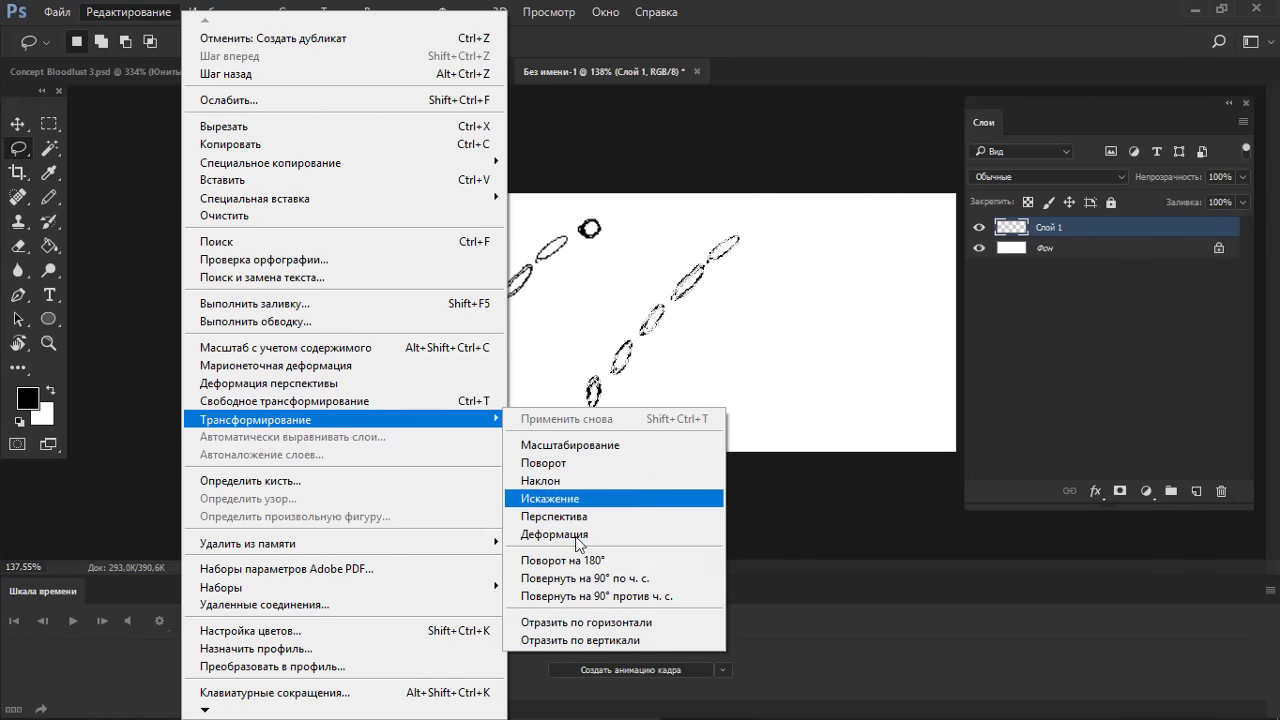
click(600, 624)
drag(663, 309, 686, 309)
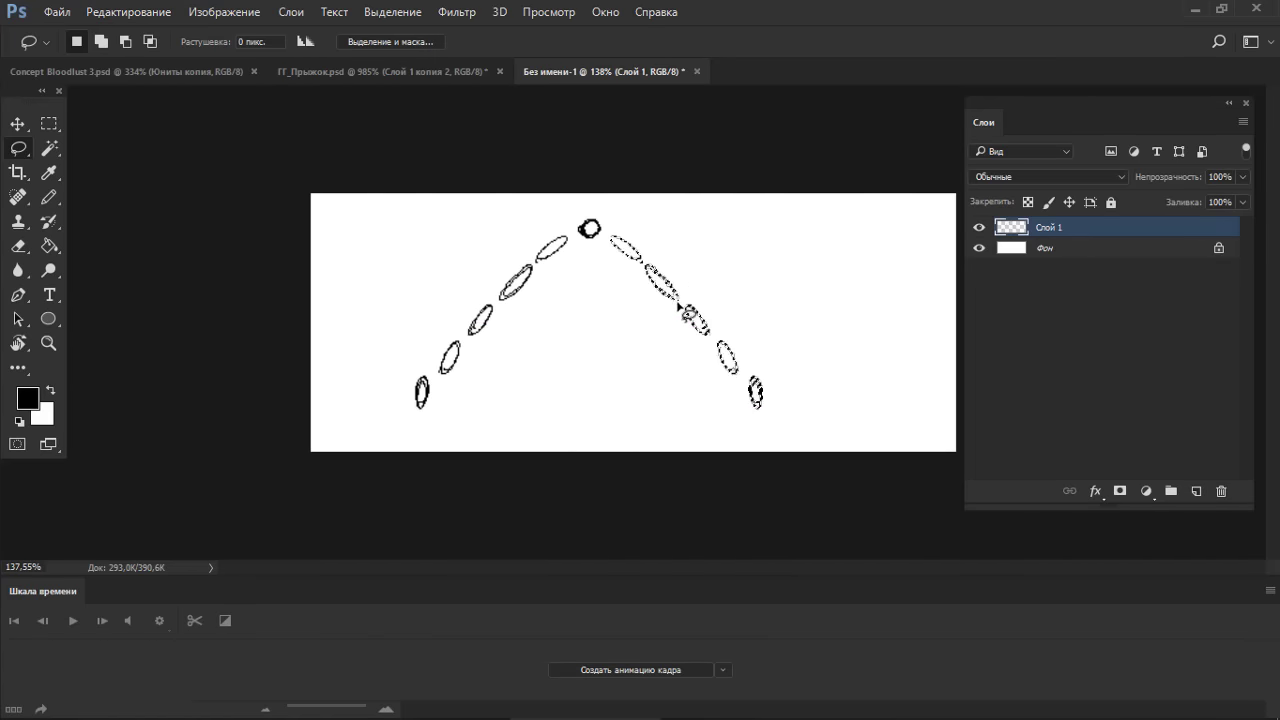
click(551, 333)
- Circle the rising and falling halves of the arc with the Pencil and cross both of them out
key(b)
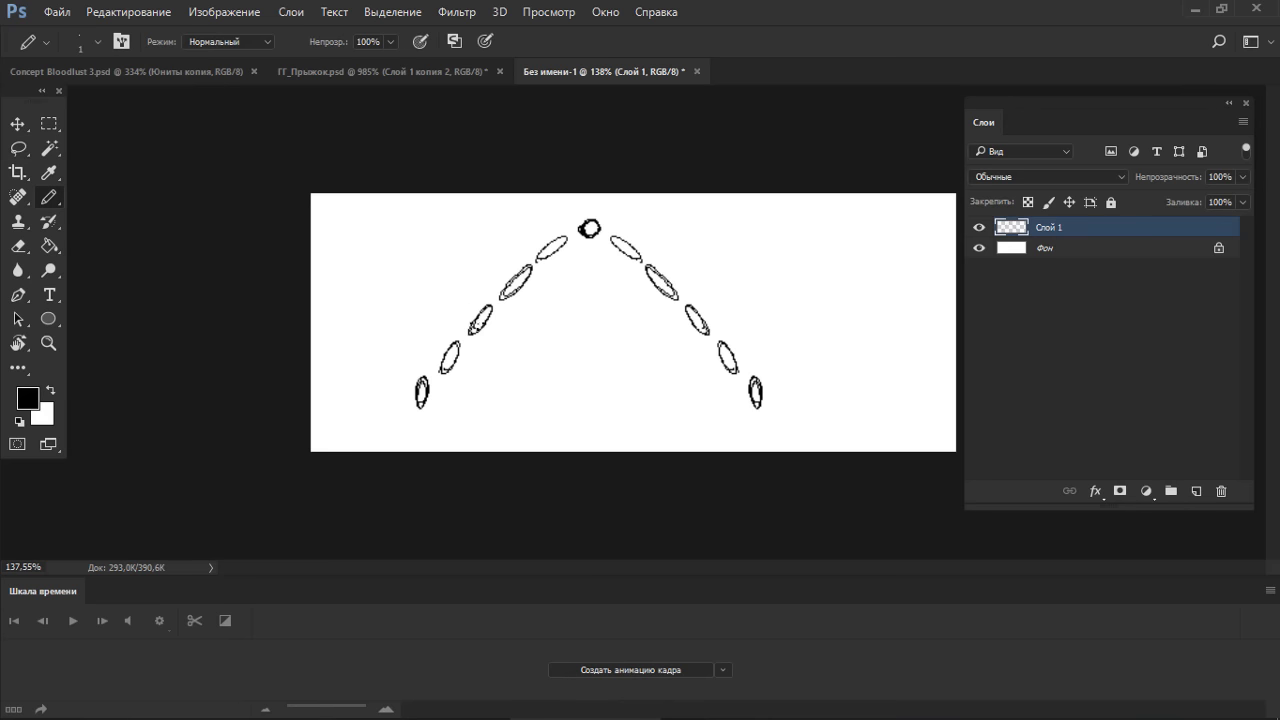
mouse_move(475, 397)
mouse_down()
mouse_move(435, 356)
mouse_move(455, 268)
mouse_move(521, 229)
mouse_move(579, 238)
mouse_move(557, 344)
mouse_move(465, 373)
mouse_up()
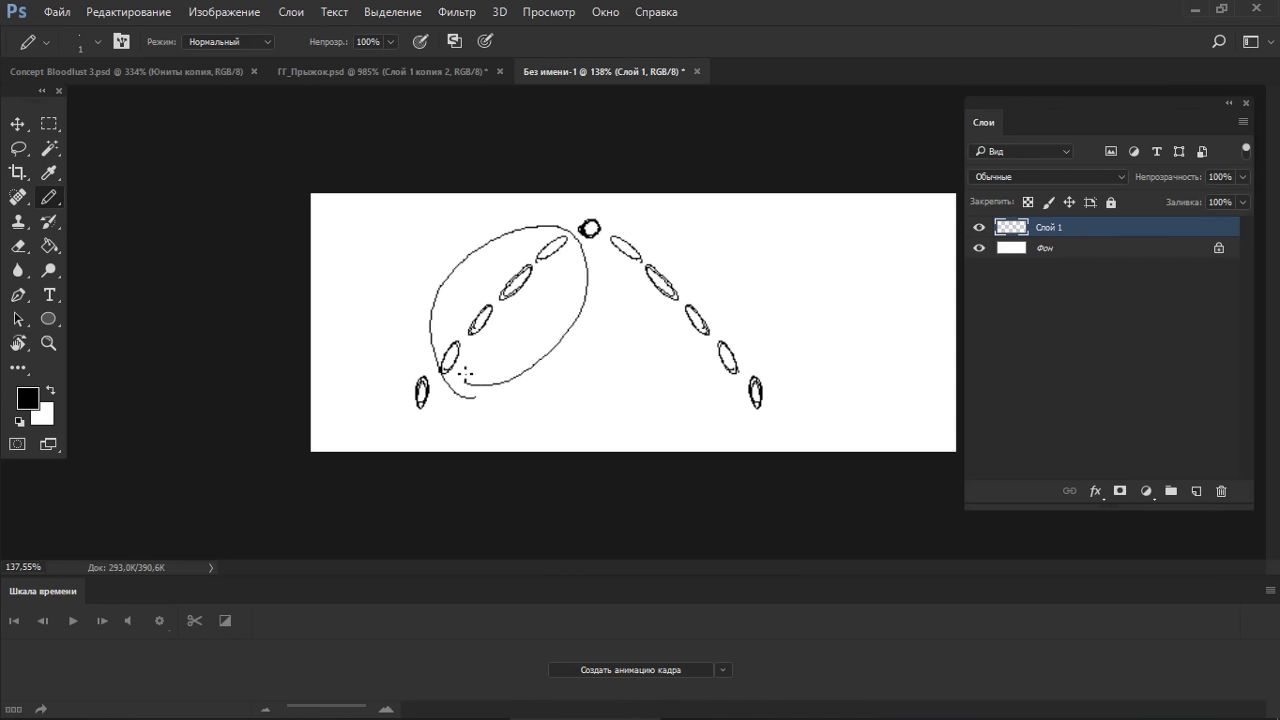
mouse_move(628, 307)
mouse_down()
mouse_move(679, 213)
mouse_move(653, 379)
mouse_up()
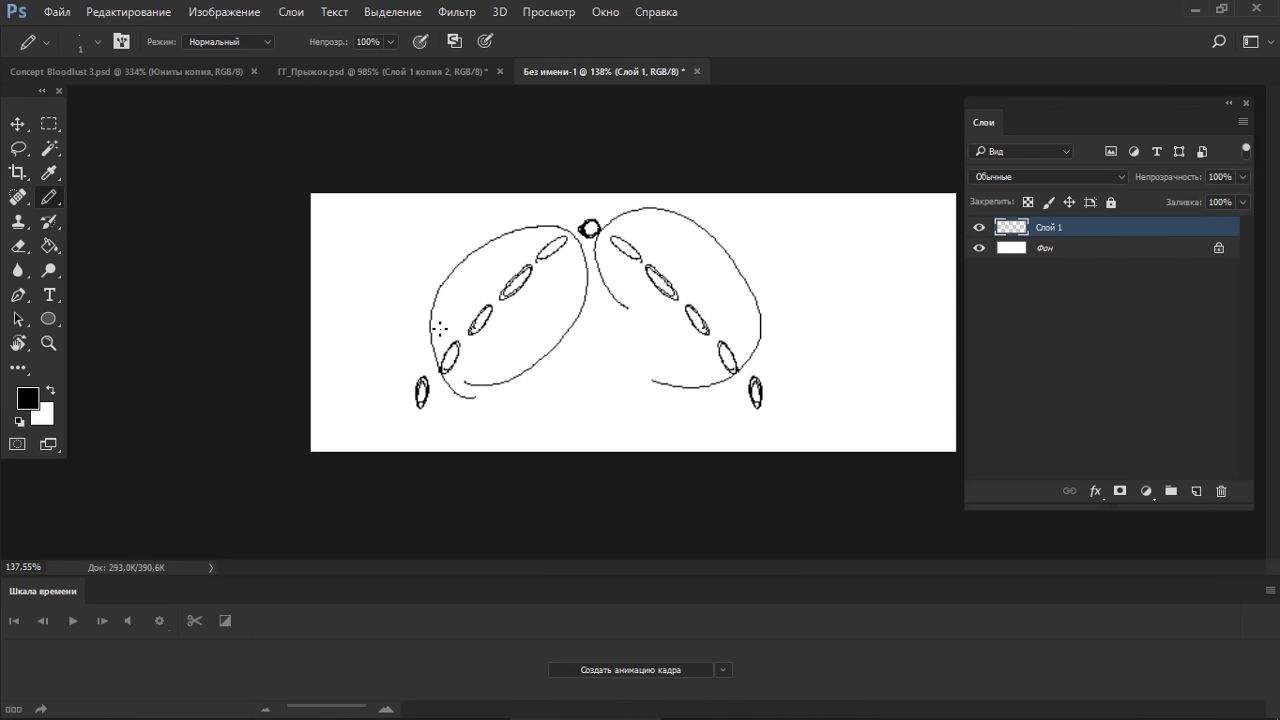
drag(402, 260, 605, 366)
drag(505, 212, 508, 405)
drag(754, 245, 596, 405)
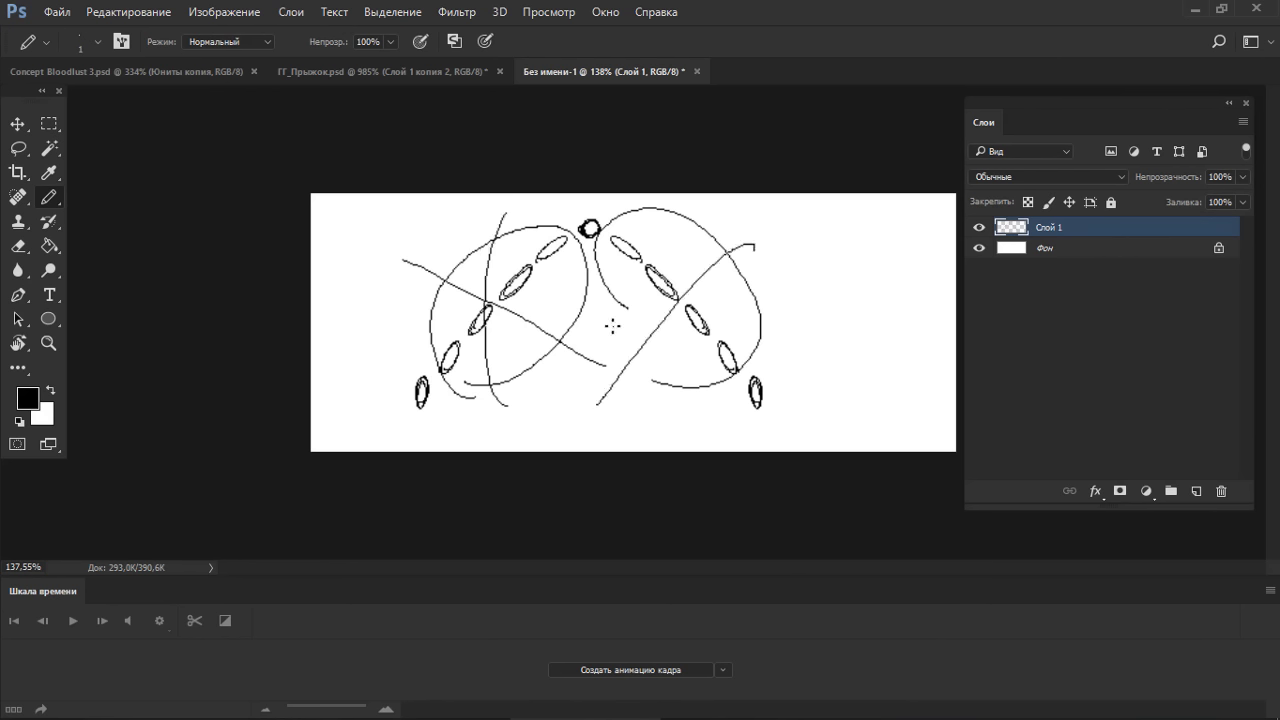
drag(588, 280, 822, 325)
- Number the arc's start, peak and end as 1, 2 and 3 and return to ГГ_Прыжок.psd
drag(387, 372, 390, 379)
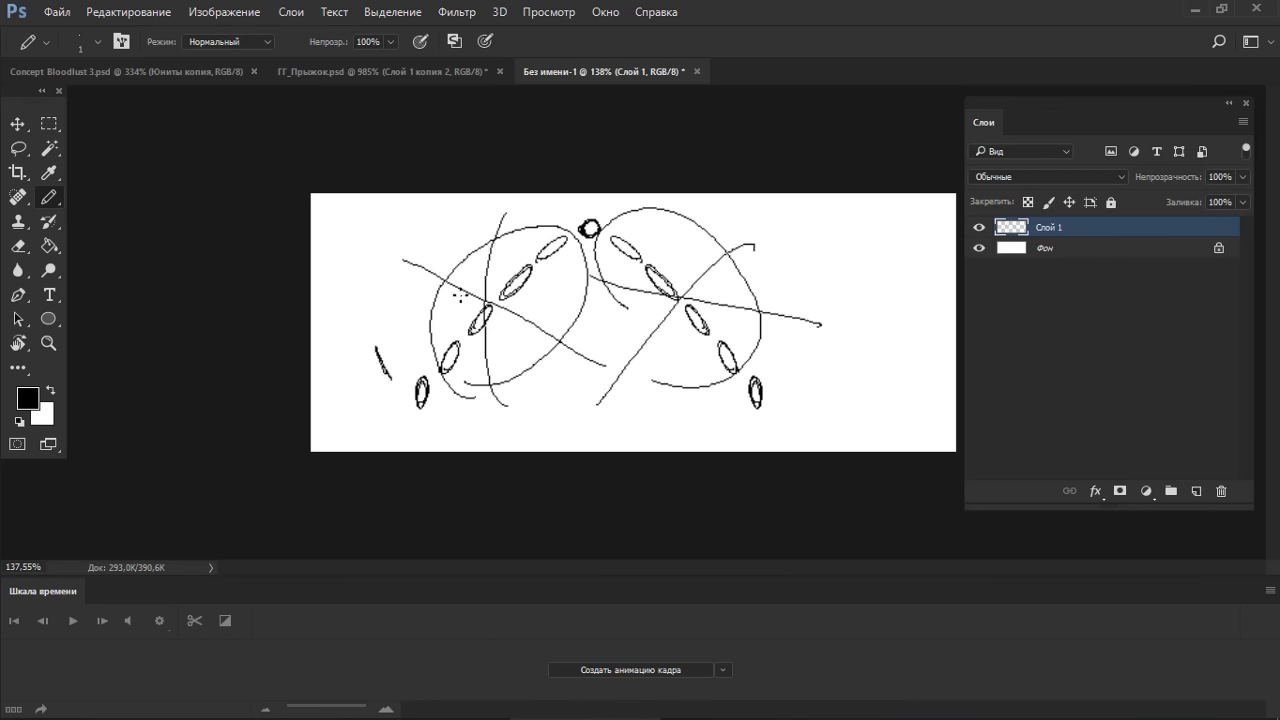
drag(580, 199, 566, 212)
drag(777, 368, 785, 370)
key(ctrl+shift+Tab)
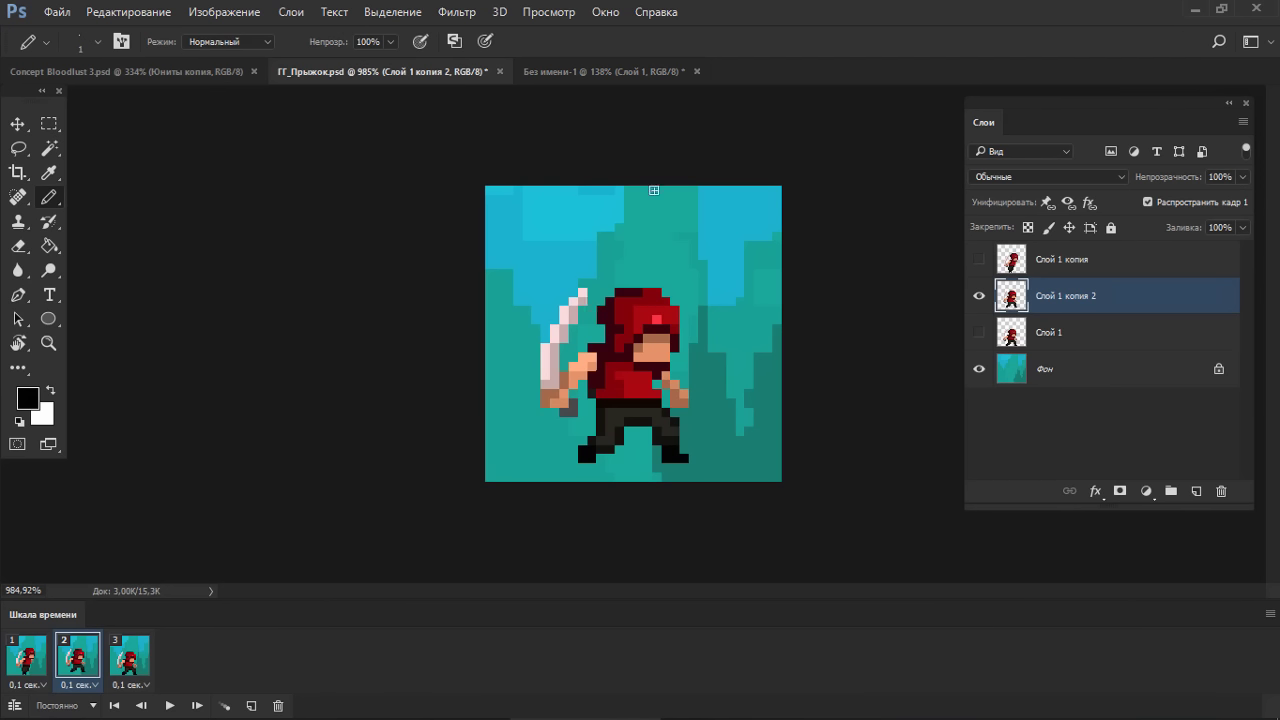
click(643, 76)
mouse_move(613, 203)
mouse_down()
mouse_move(612, 239)
mouse_move(570, 226)
mouse_up()
key(ctrl+z)
click(452, 70)
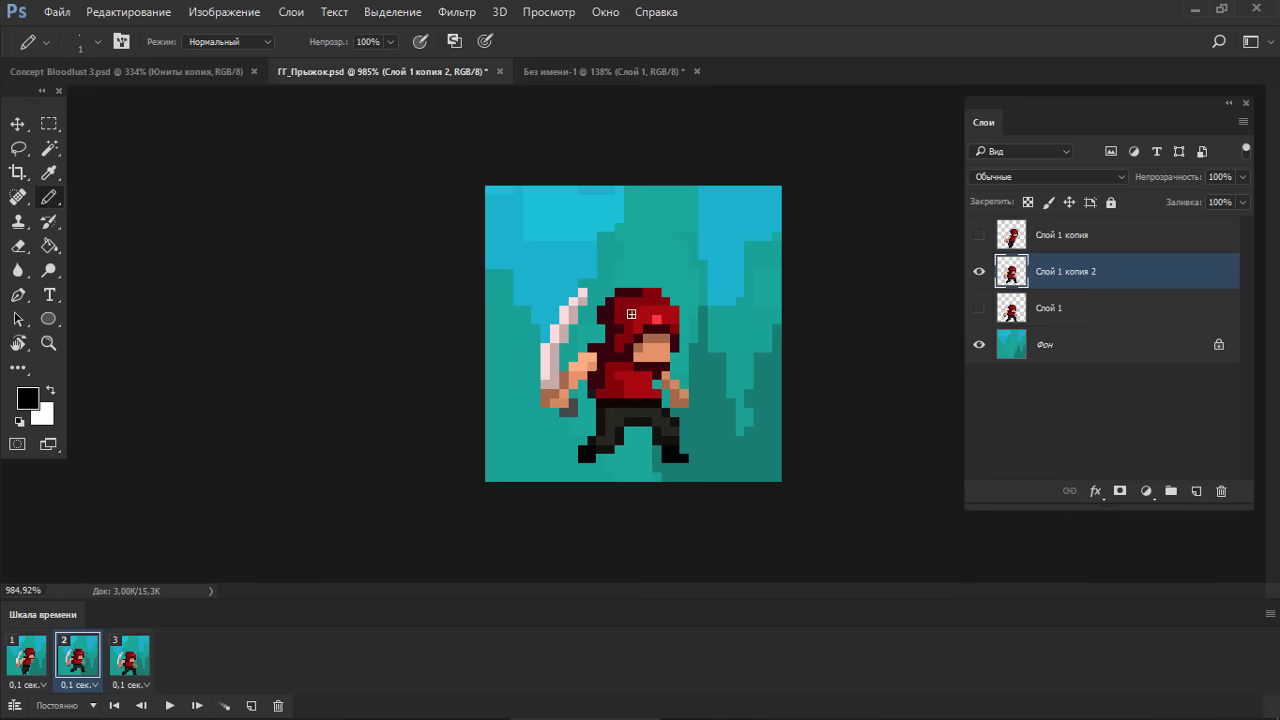
- Move the swordsman's front leg on layer Слой 1 копия 2 one pixel inward and one pixel up
key(v)
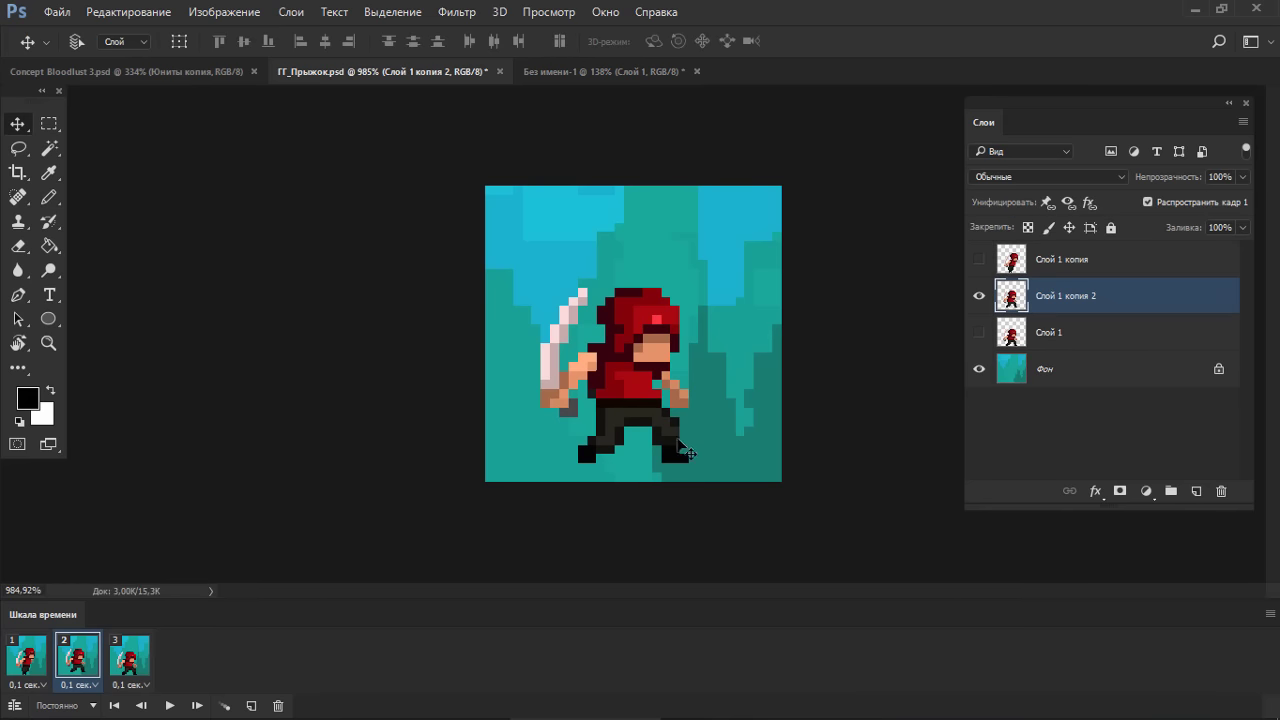
key(m)
mouse_move(689, 470)
mouse_down()
mouse_move(652, 420)
mouse_move(680, 434)
mouse_move(645, 481)
mouse_up()
key(ctrl+d)
key(e)
key(m)
drag(662, 437, 662, 434)
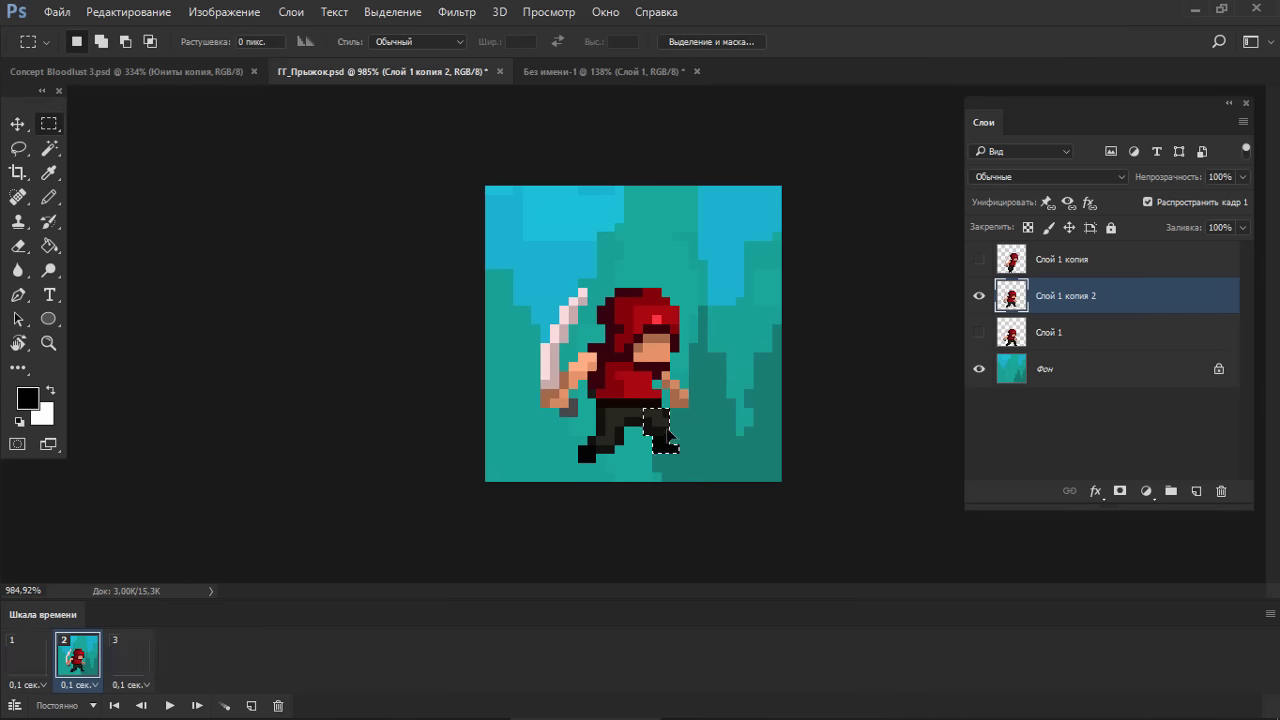
key(ctrl+d)
key(b)
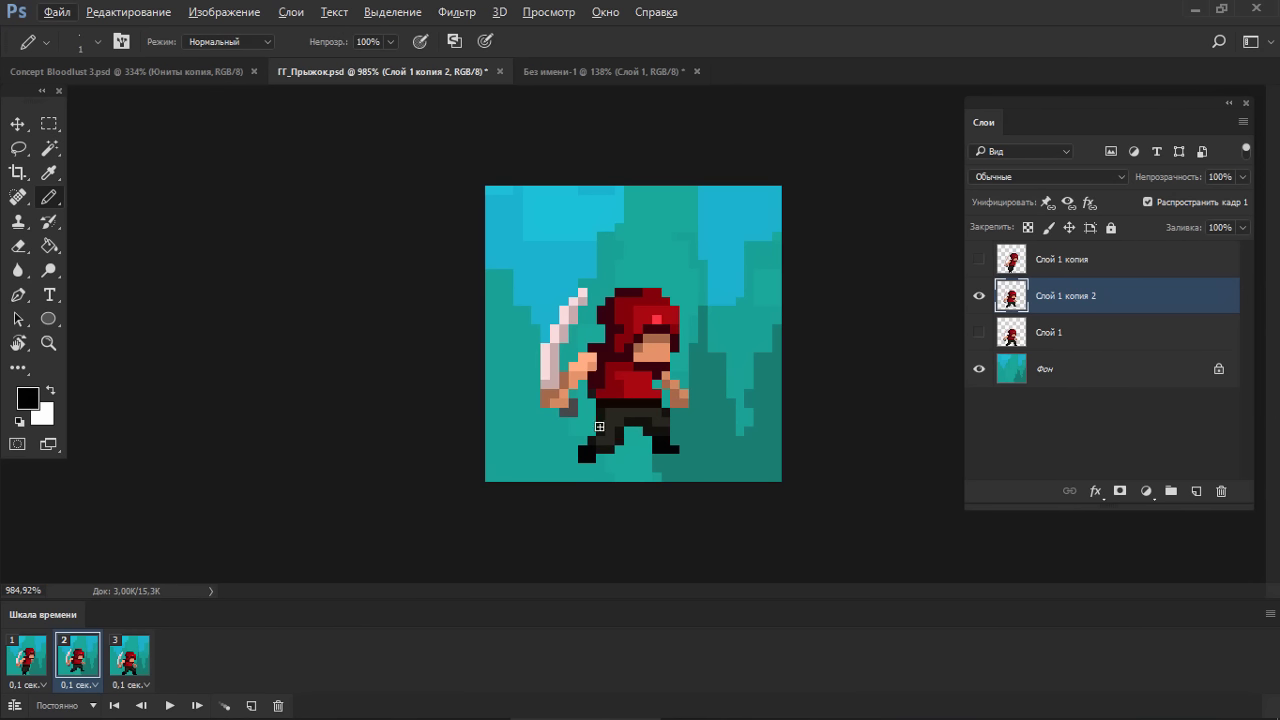
- Delete the back leg in frame 2 and replace it with a copy of the front leg
key(m)
drag(571, 427, 633, 481)
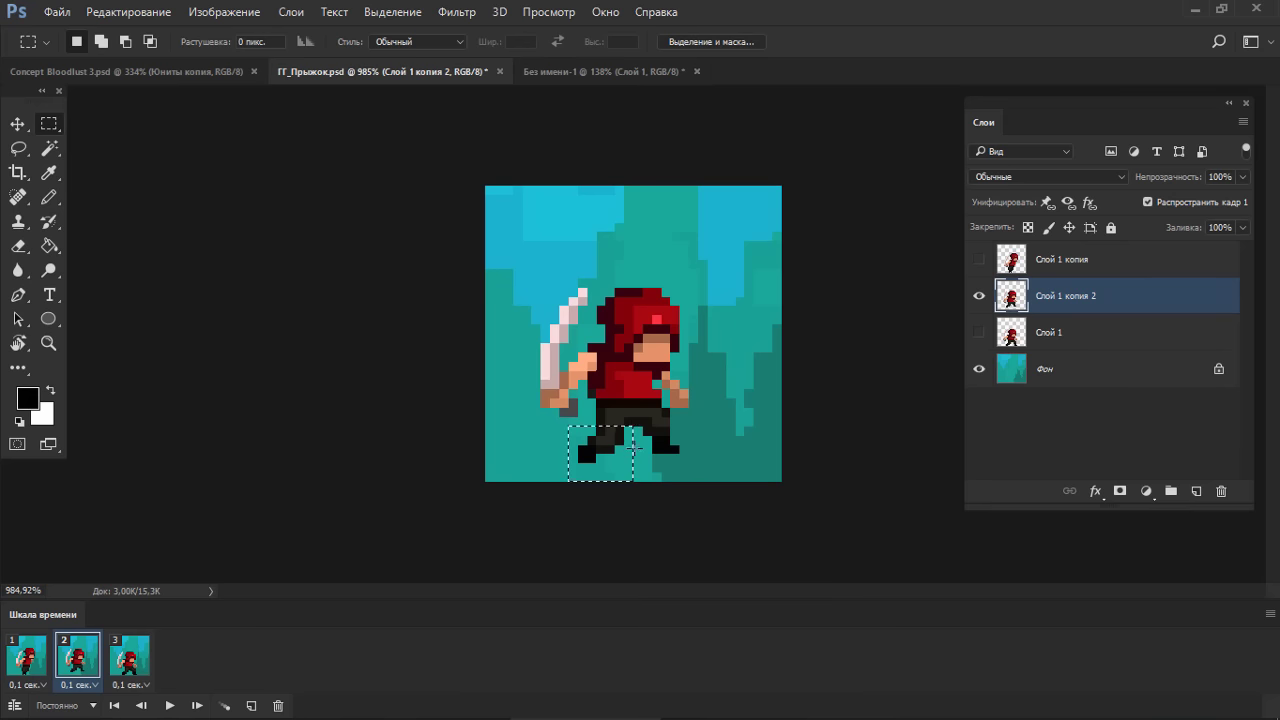
key(Delete)
drag(679, 408, 645, 449)
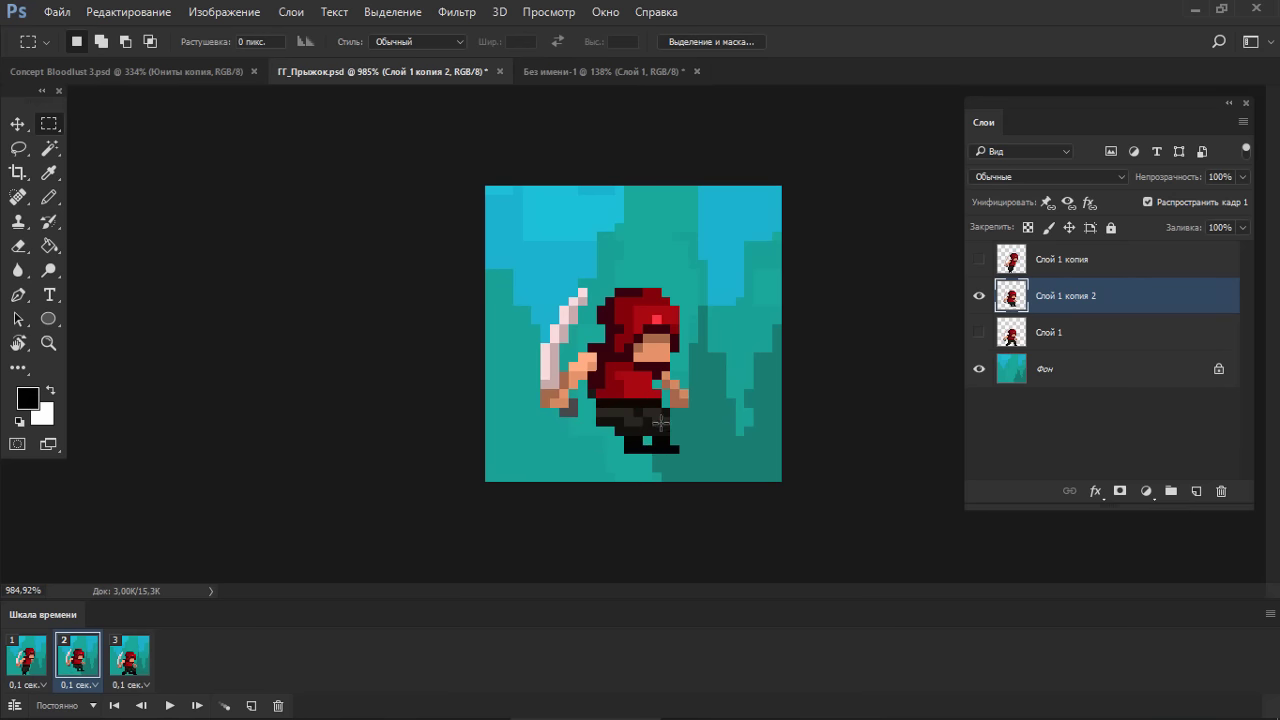
- Shift the copied leg back, reshape both legs into a short tucked pose, and compare the result with frame 1
key(b)
alt+click(608, 415)
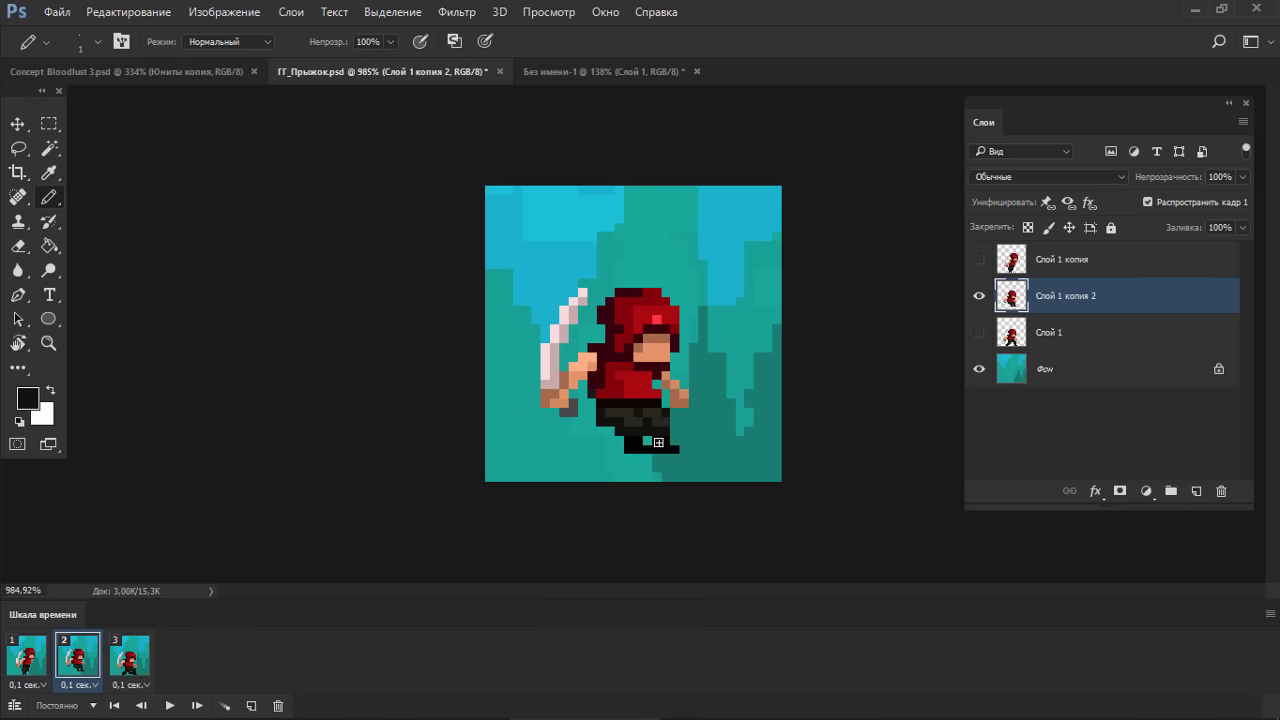
key(m)
mouse_move(650, 437)
mouse_down()
mouse_move(617, 459)
mouse_move(638, 448)
mouse_up()
key(ctrl+d)
key(e)
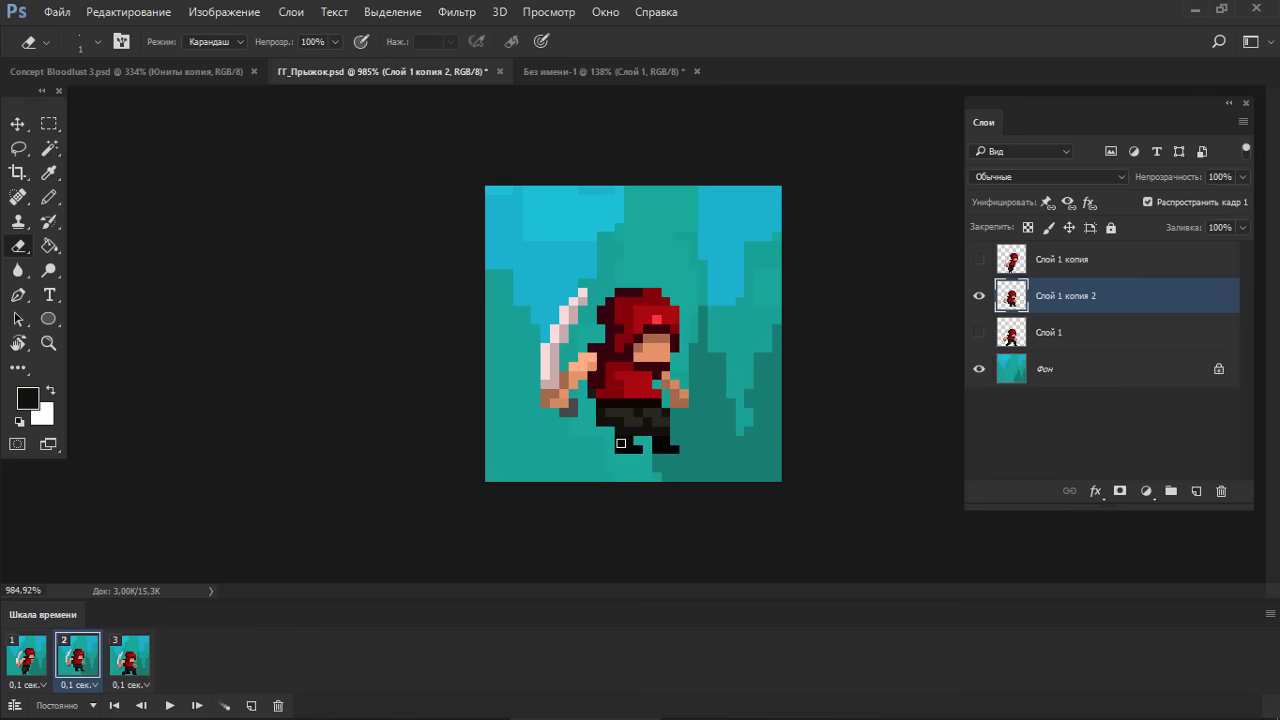
key(ctrl+z)
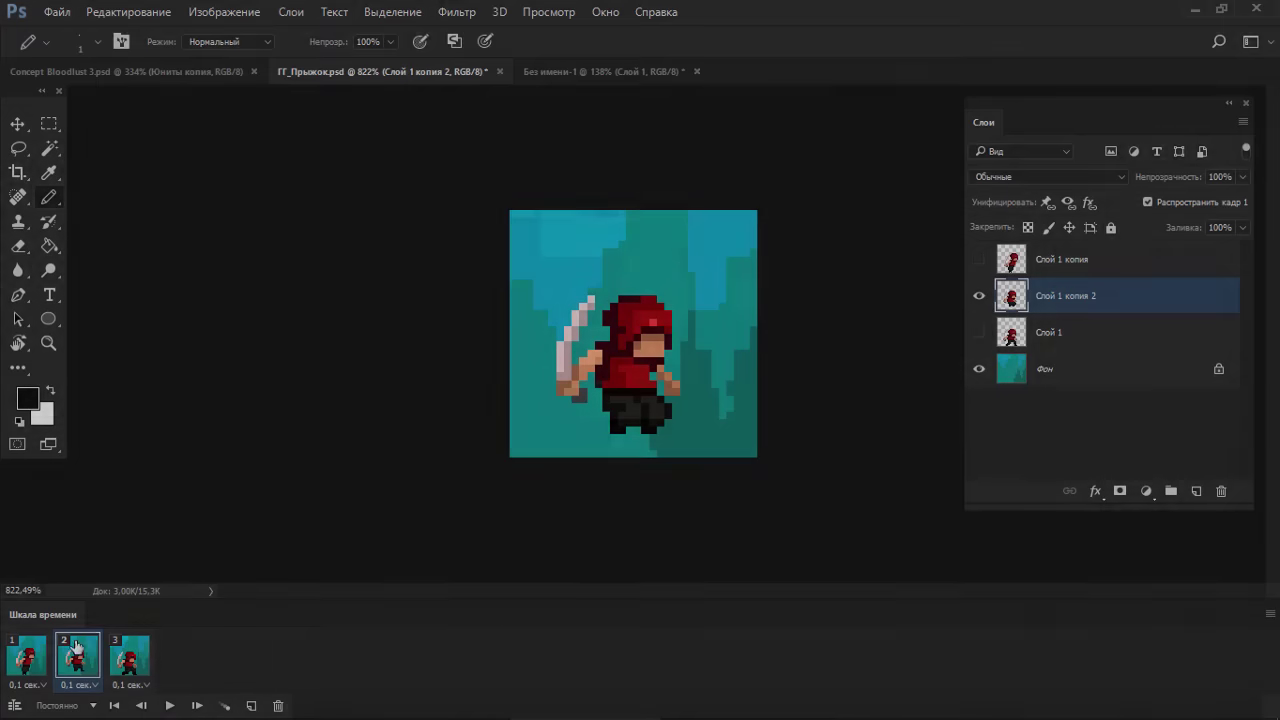
click(46, 655)
click(72, 658)
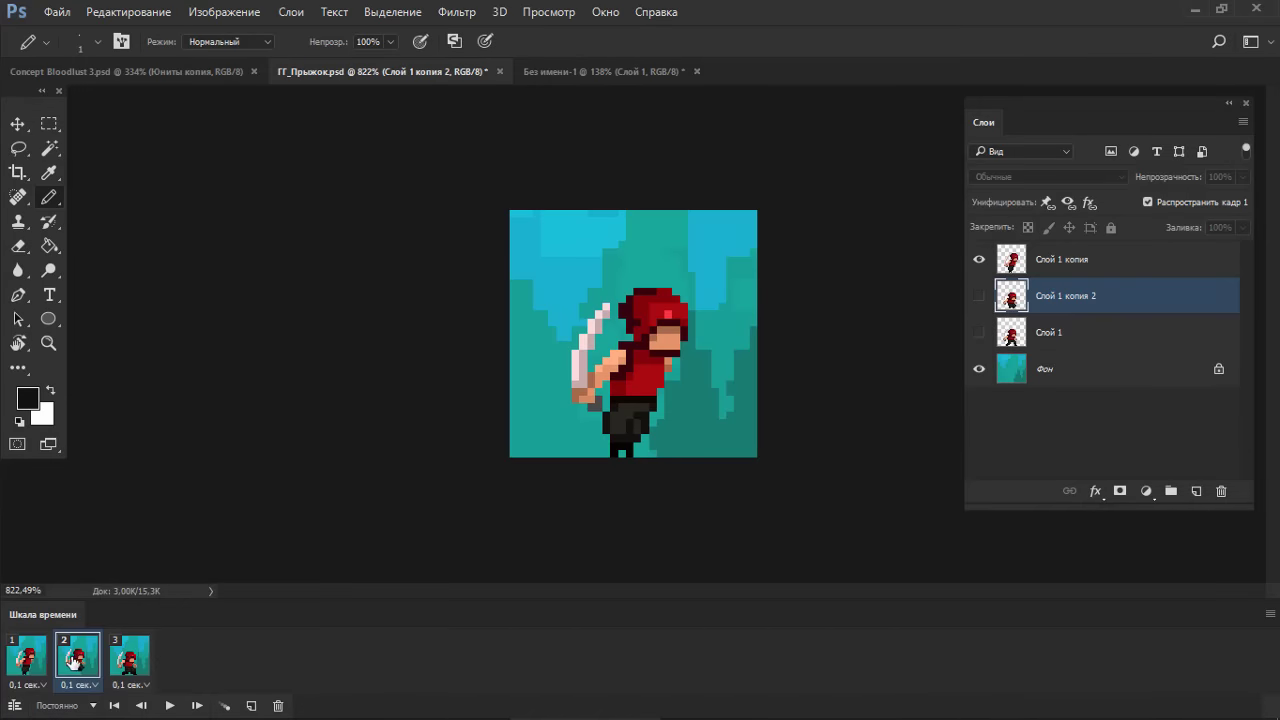
- Circle the peak in the arc sketch, draw an arrow pointing diagonally down beside it, and return to ГГ_Прыжок.psd
click(616, 73)
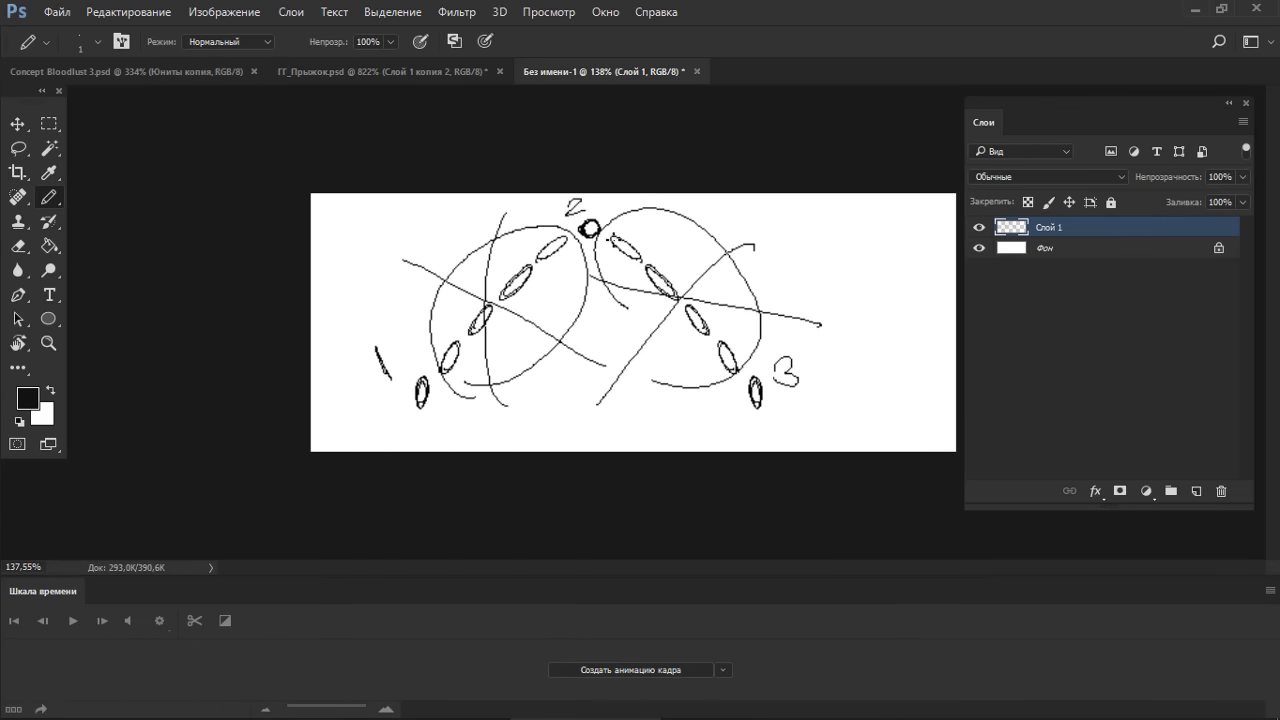
drag(606, 222, 578, 236)
drag(800, 244, 841, 289)
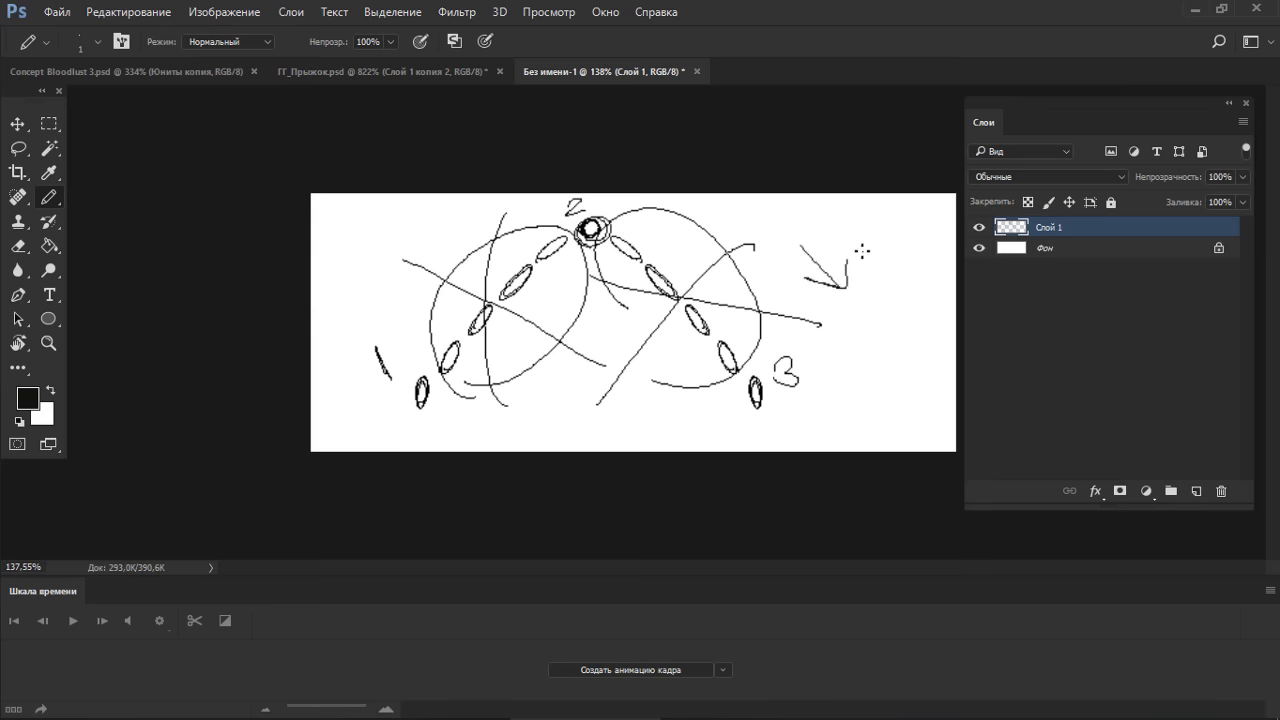
click(189, 72)
click(420, 72)
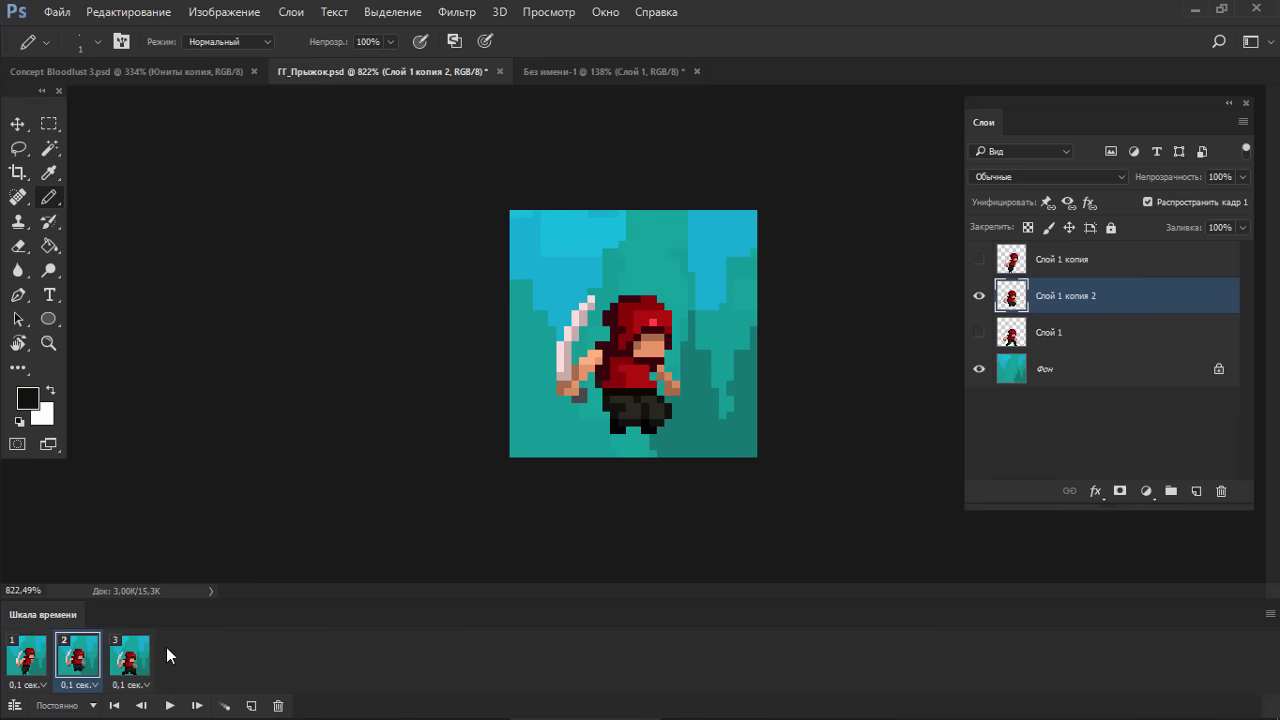
- Duplicate the tucked-pose layer Слой 1 копия 2 and duplicate frame 3 as a fourth frame
key(ctrl+j)
click(979, 332)
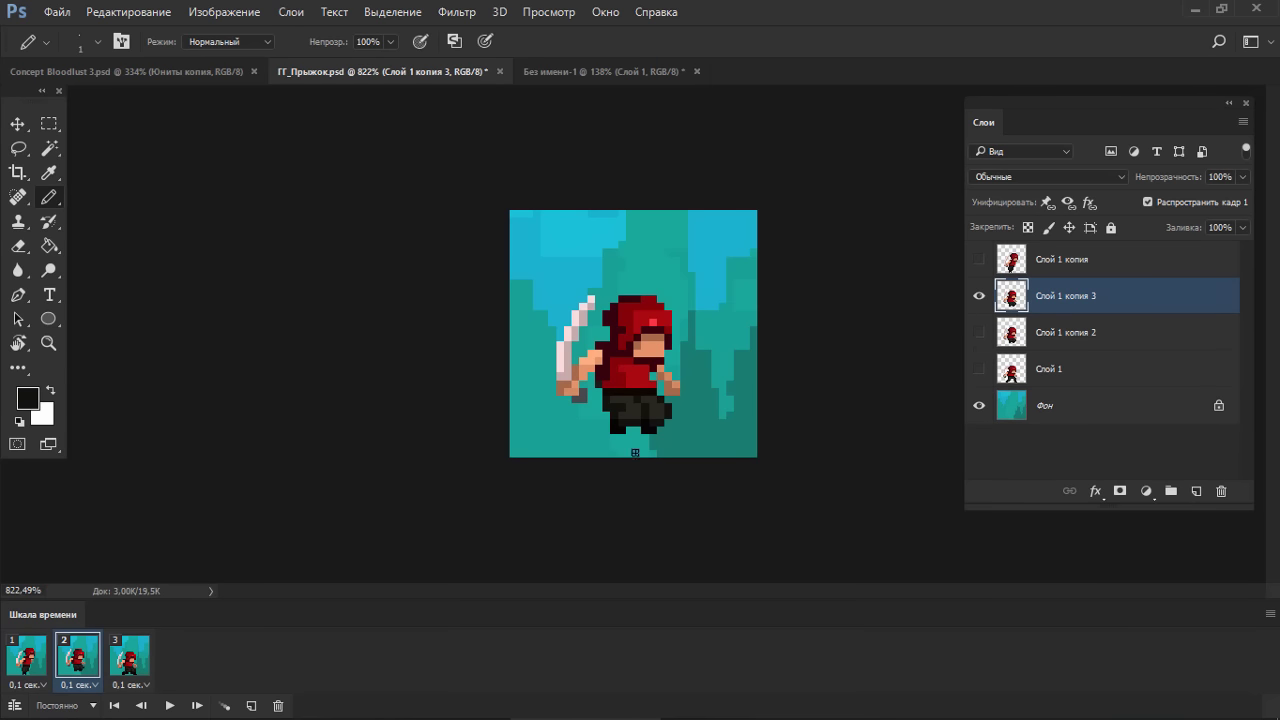
click(124, 660)
click(251, 705)
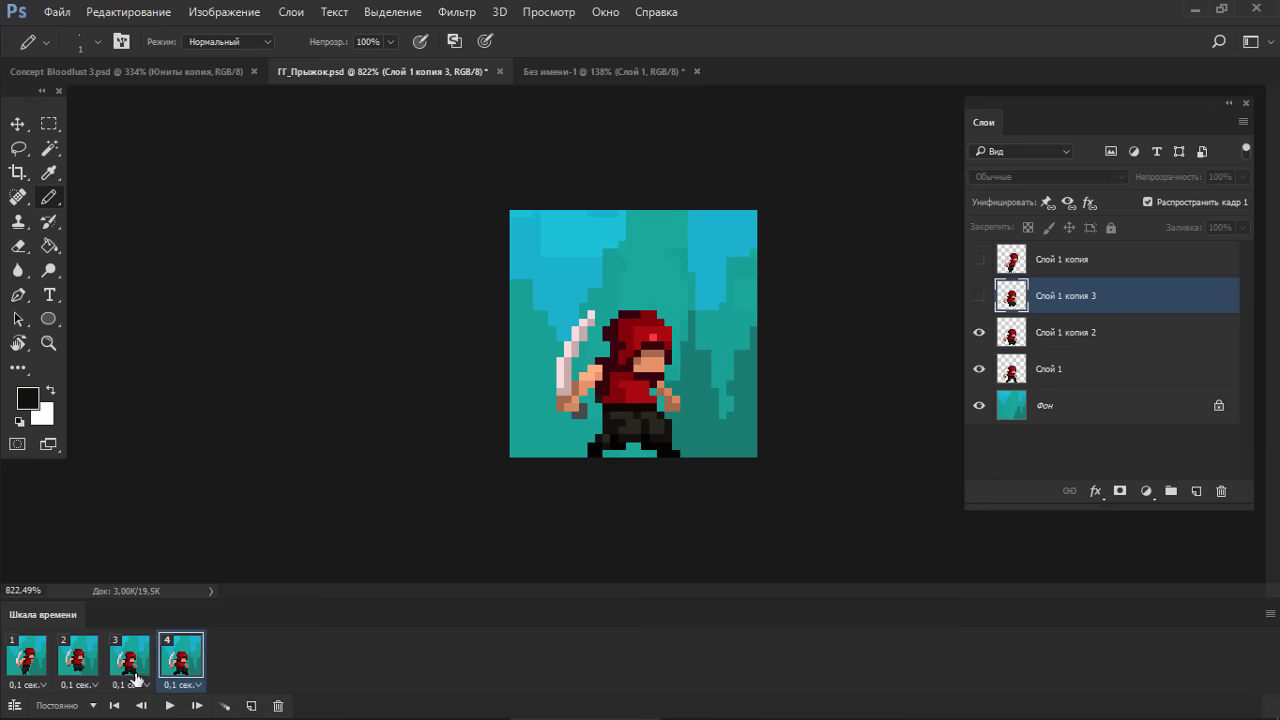
- In frame 3, hide Слой 1 копия 2 and Слой 1 and show Слой 1 копия 3 over the background
click(133, 673)
click(979, 332)
click(979, 368)
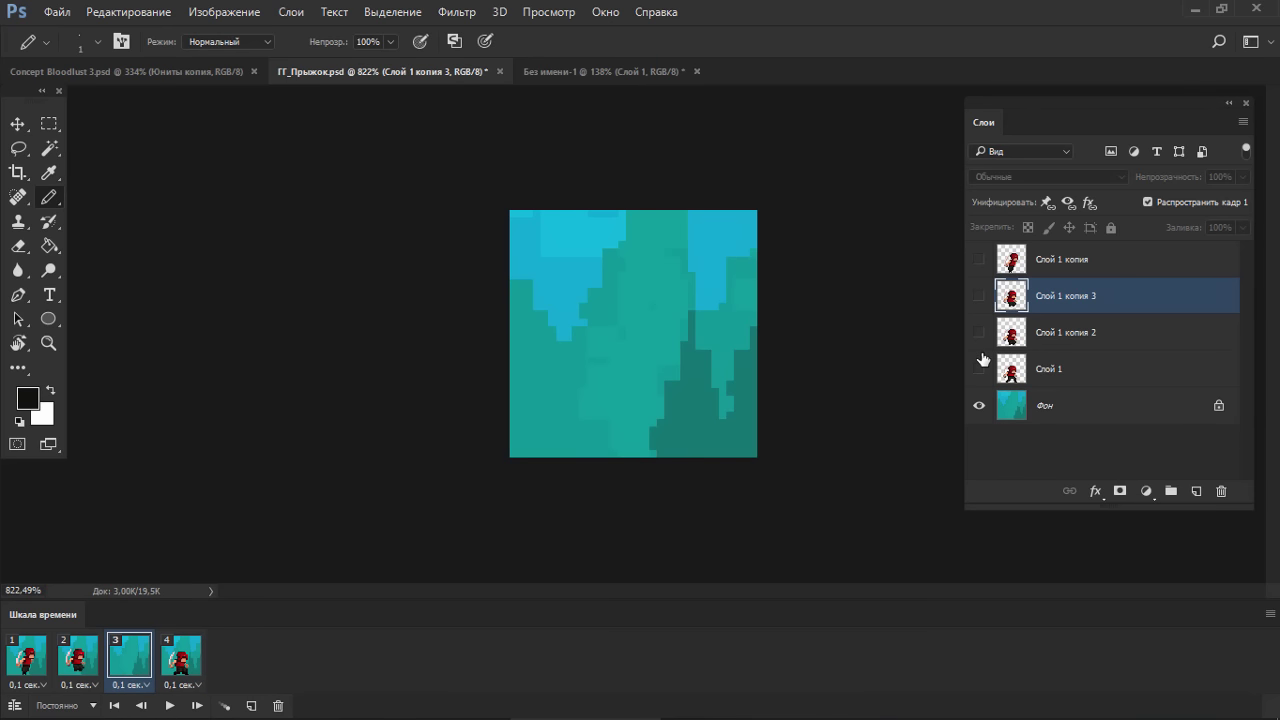
click(979, 295)
key(m)
mouse_move(525, 248)
mouse_down()
mouse_move(690, 305)
mouse_move(712, 320)
mouse_move(718, 372)
mouse_up()
click(24, 655)
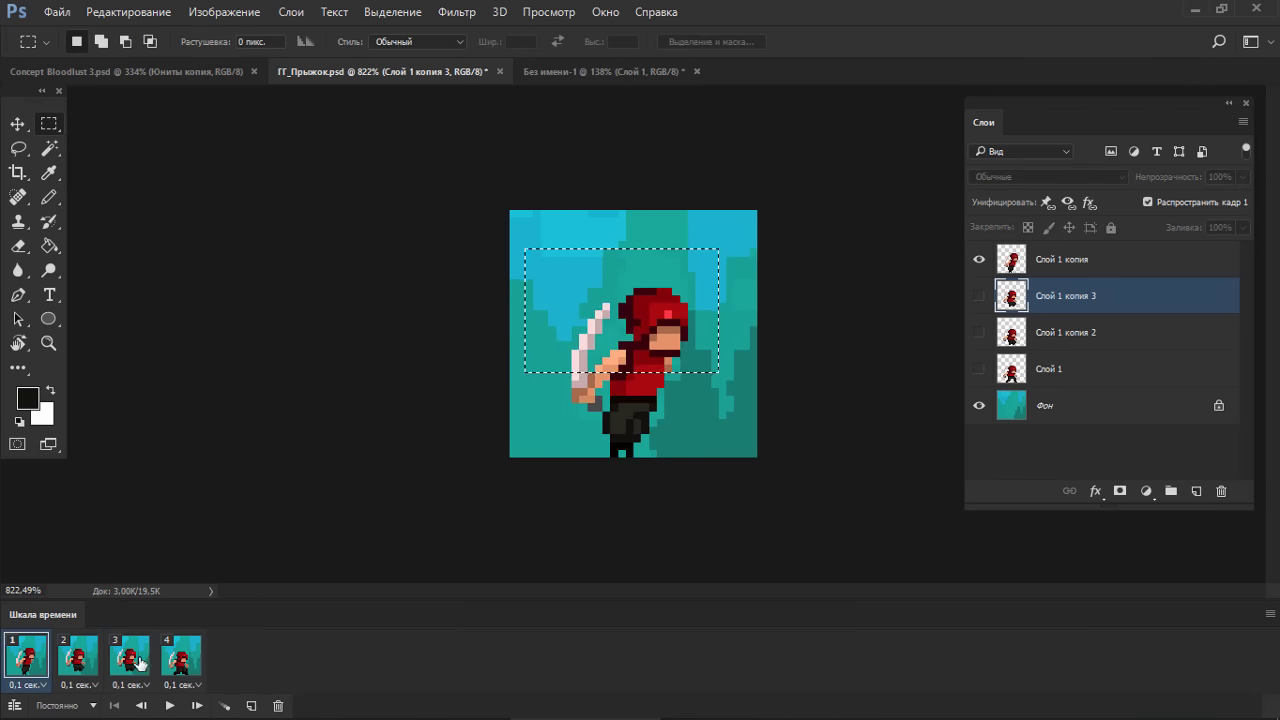
click(138, 661)
key(ctrl+d)
key(b)
mouse_move(552, 384)
mouse_down()
mouse_move(708, 237)
mouse_move(722, 284)
mouse_up()
key(ctrl+alt+z)
key(ctrl+alt+z)
drag(574, 229, 712, 382)
mouse_move(712, 382)
mouse_down()
mouse_move(664, 368)
mouse_move(716, 306)
mouse_up()
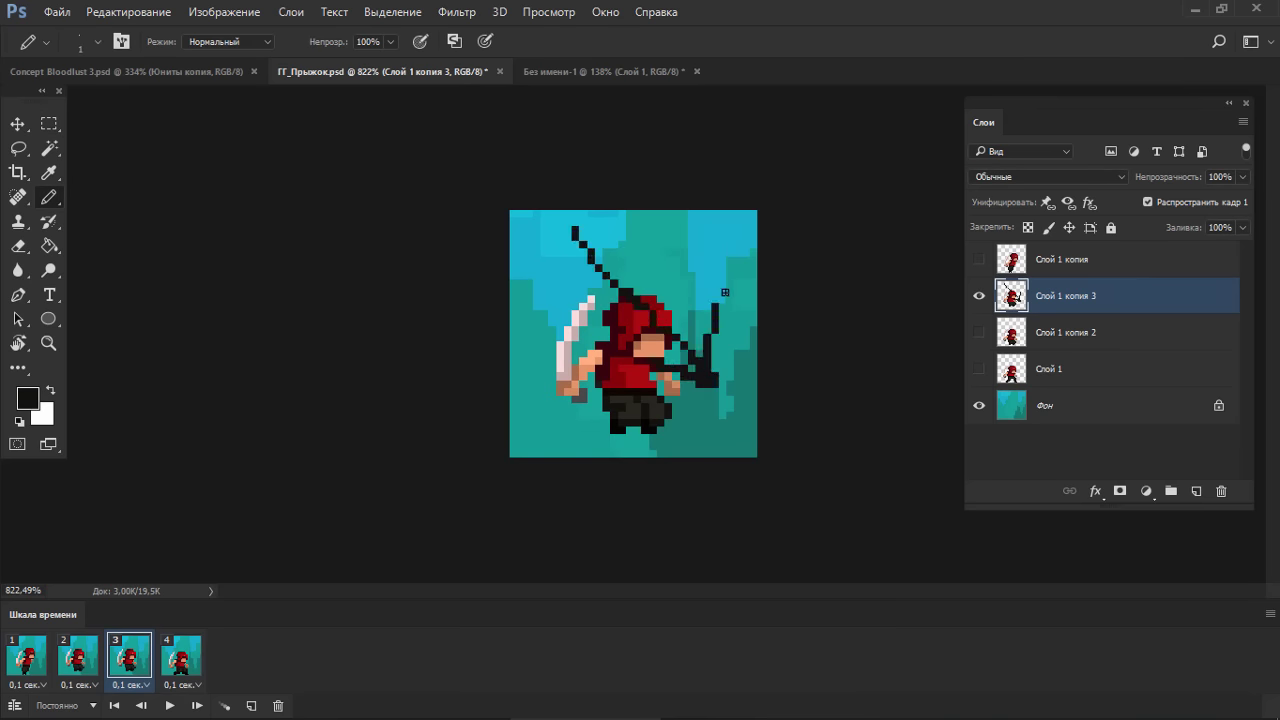
key(ctrl+alt+z)
key(ctrl+alt+z)
key(ctrl+alt+z)
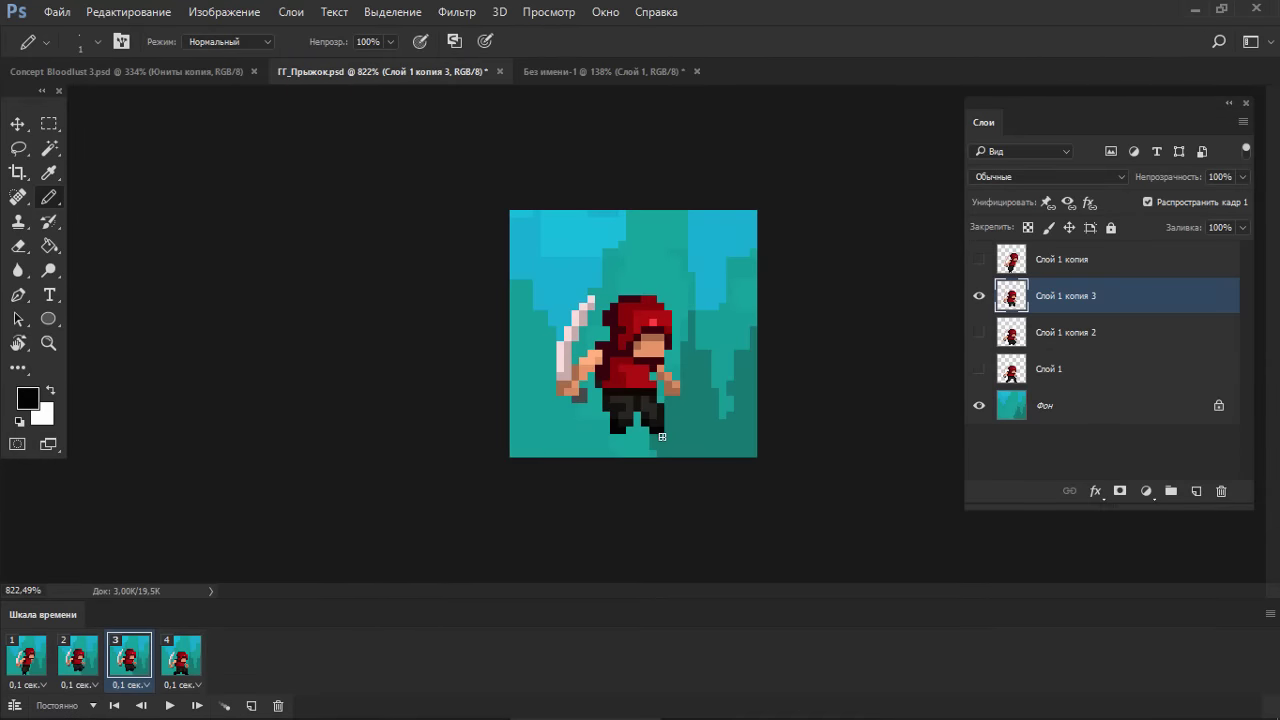
- Lengthen the legs on Слой 1 копия 3 downward and forward, repainting the trousers with sampled dark tones
click(661, 438)
click(676, 439)
key(e)
key(b)
alt+click(659, 414)
mouse_move(661, 422)
mouse_down()
mouse_move(653, 450)
mouse_move(613, 432)
mouse_move(643, 425)
mouse_move(614, 446)
mouse_up()
alt+click(657, 414)
key(e)
click(668, 438)
- Erase the leftover leg pixels and finish both legs slanting forward with extended black feet
key(b)
alt+click(653, 431)
key(e)
key(b)
key(e)
click(653, 446)
key(b)
alt+click(620, 402)
key(e)
click(616, 429)
key(b)
alt+click(629, 430)
alt+click(664, 440)
key(ctrl+z)
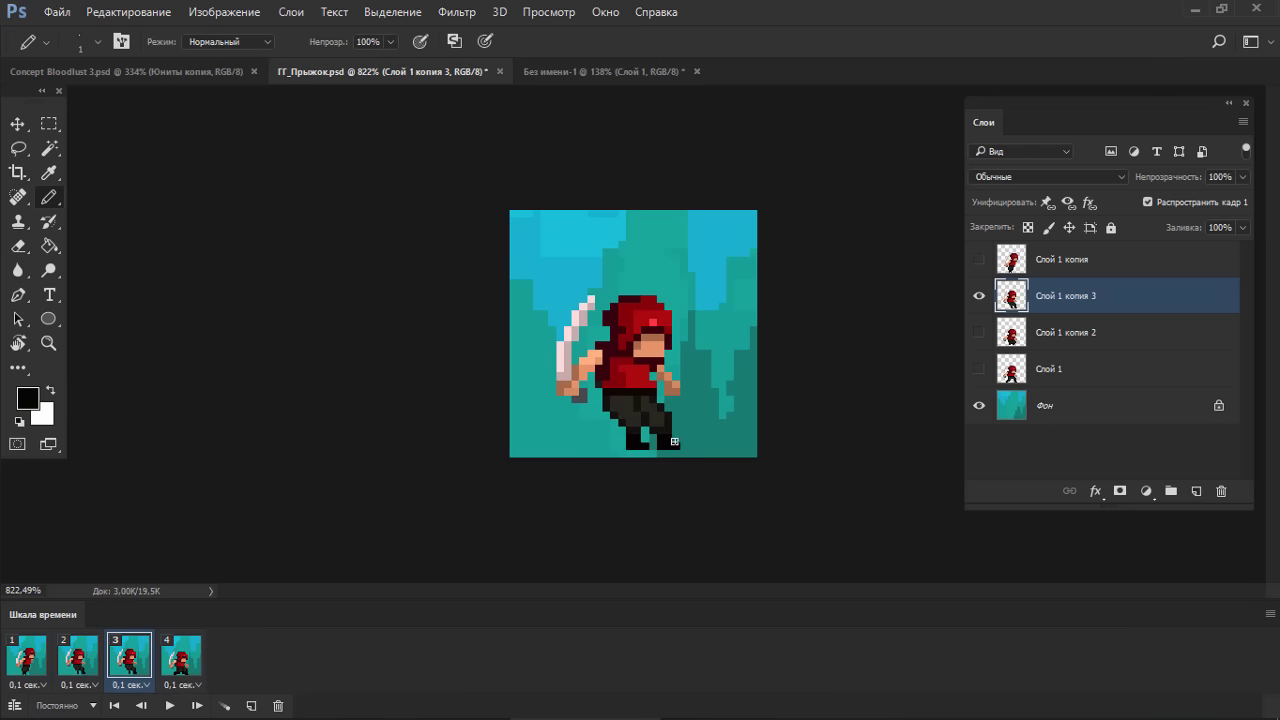
- Move the swordsman's head and torso back and up for a leaning pose and lower the sword with its arm
key(e)
alt+click(658, 390)
key(m)
mouse_move(687, 272)
mouse_down()
mouse_move(533, 340)
mouse_move(600, 406)
mouse_up()
drag(657, 338, 641, 330)
drag(540, 266, 588, 398)
drag(563, 357, 563, 373)
key(ctrl+t)
drag(592, 288, 563, 381)
key(Escape)
- Nudge the sword and its arm one pixel further back and clear the selection
key(ctrl+Right)
key(ctrl+Left)
key(ctrl+Left)
mouse_move(587, 272)
mouse_down()
mouse_move(695, 380)
mouse_move(623, 357)
mouse_move(678, 386)
mouse_up()
key(ctrl+d)
- Rework the front arm so it stretches forward from the shoulder, and erase the leftover pixel beneath it
key(b)
alt+click(645, 360)
key(m)
mouse_move(660, 376)
ctrl+mouse_down()
mouse_move(672, 363)
mouse_move(607, 376)
ctrl+mouse_up()
key(b)
alt+click(658, 354)
alt+click(658, 354)
key(e)
click(661, 368)
- Repaint the leaning torso between the neck and the belt with sampled red tones
key(b)
alt+click(634, 364)
alt+click(599, 384)
alt+click(668, 368)
alt+click(638, 362)
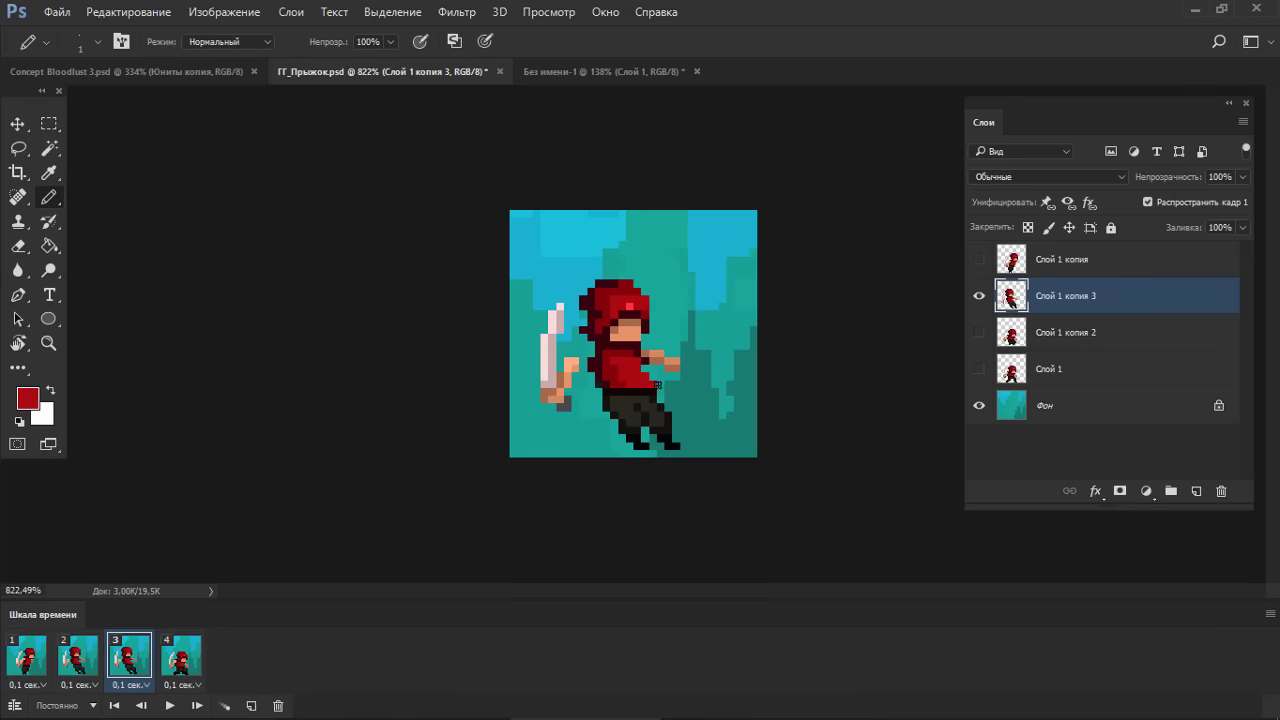
- Rotate the sword and its arm until the blade is nearly horizontal and place the hand against the torso above the belt
key(m)
mouse_move(533, 280)
mouse_down()
mouse_move(586, 340)
mouse_move(586, 410)
mouse_up()
key(ctrl+t)
drag(624, 313, 528, 281)
drag(599, 351, 614, 389)
double_click(632, 375)
key(ctrl+d)
key(b)
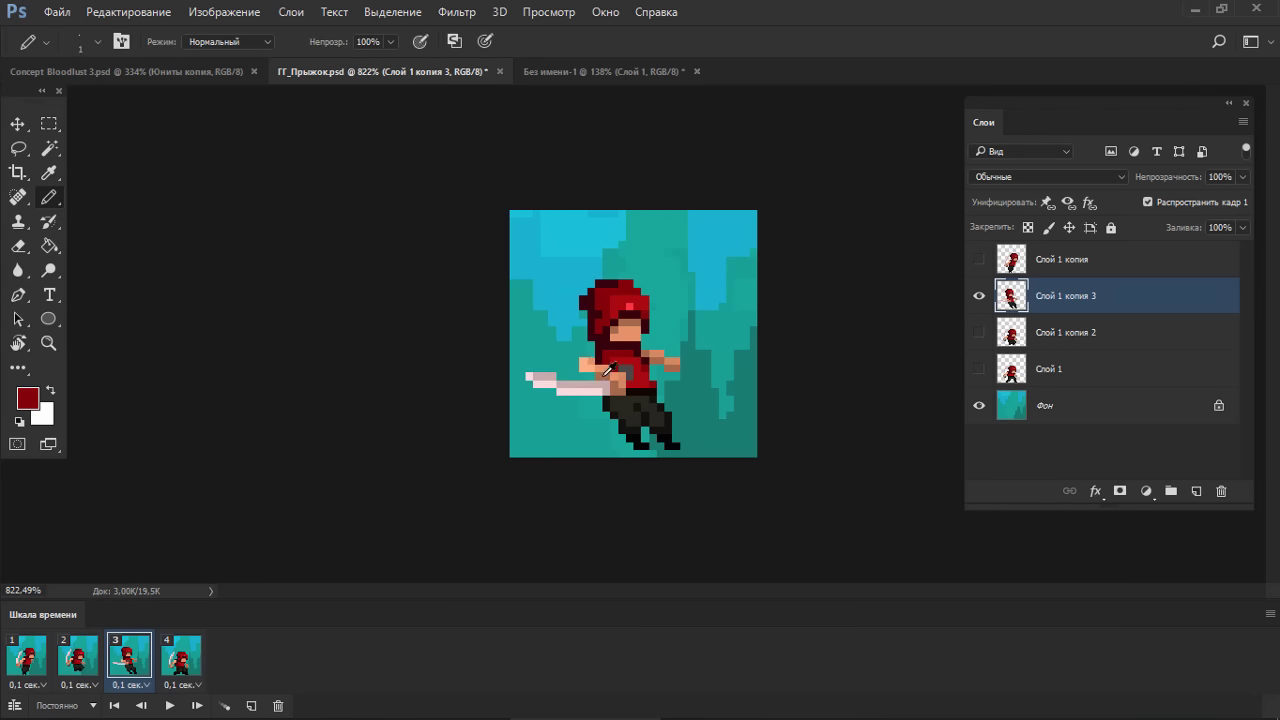
- Paint the sword arm's shoulder and elbow with sampled skin tones to join the arm to the body
alt+click(603, 376)
click(584, 353)
alt+click(591, 346)
alt+click(590, 357)
click(583, 361)
scroll(523, 434, down, 4)
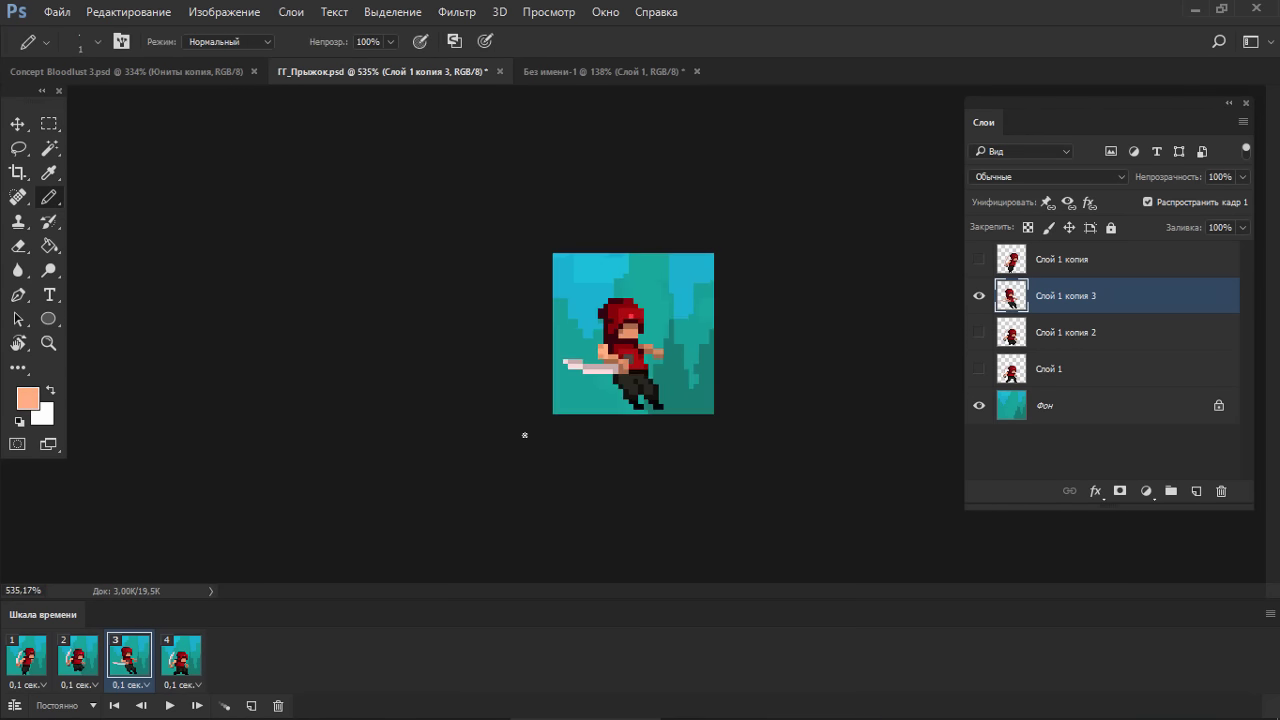
- Reshape the outstretched front forearm and hand with sampled light and shaded skin tones
scroll(523, 434, up, 6)
alt+click(685, 368)
alt+click(683, 377)
mouse_move(695, 368)
mouse_down()
mouse_move(685, 359)
mouse_move(716, 365)
mouse_up()
scroll(714, 386, down, 4)
scroll(714, 386, up, 6)
alt+click(697, 377)
click(690, 365)
key(e)
key(b)
click(677, 377)
alt+click(670, 380)
scroll(697, 352, down, 2)
scroll(697, 352, up, 1)
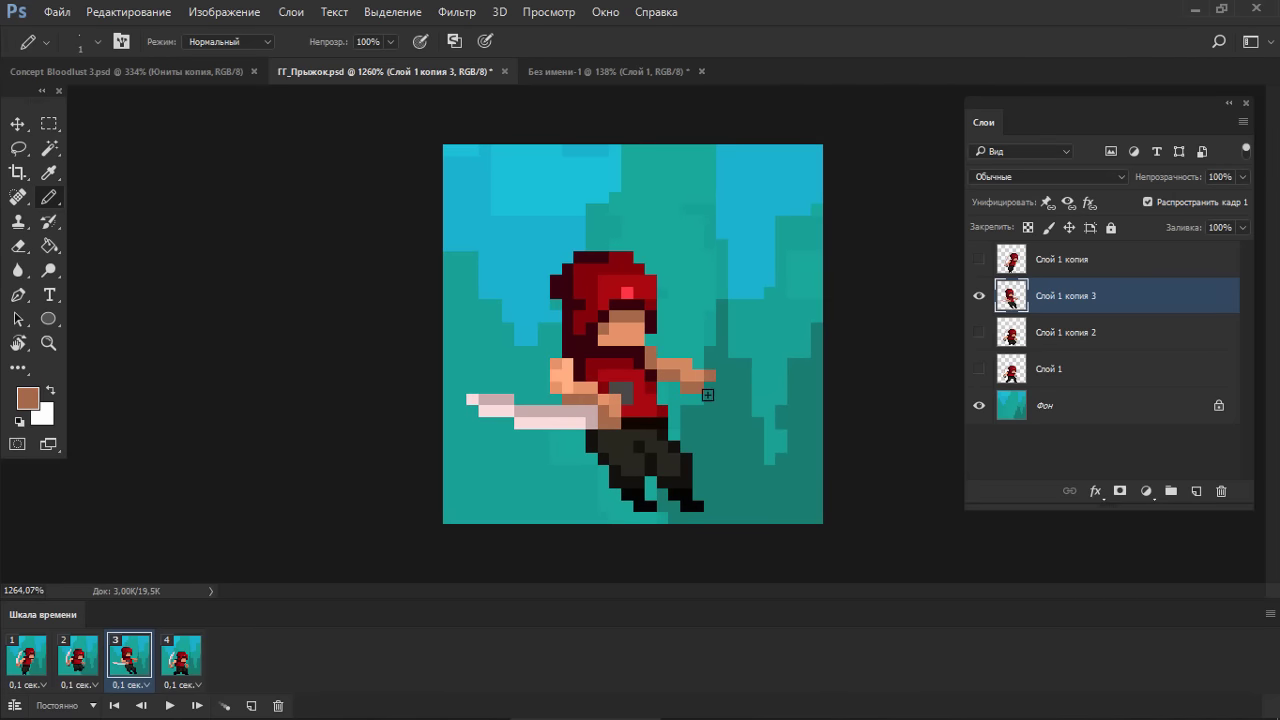
- Hide layer Слой 1 копия 2 in frame 4
key(space)
key(m)
scroll(754, 257, down, 5)
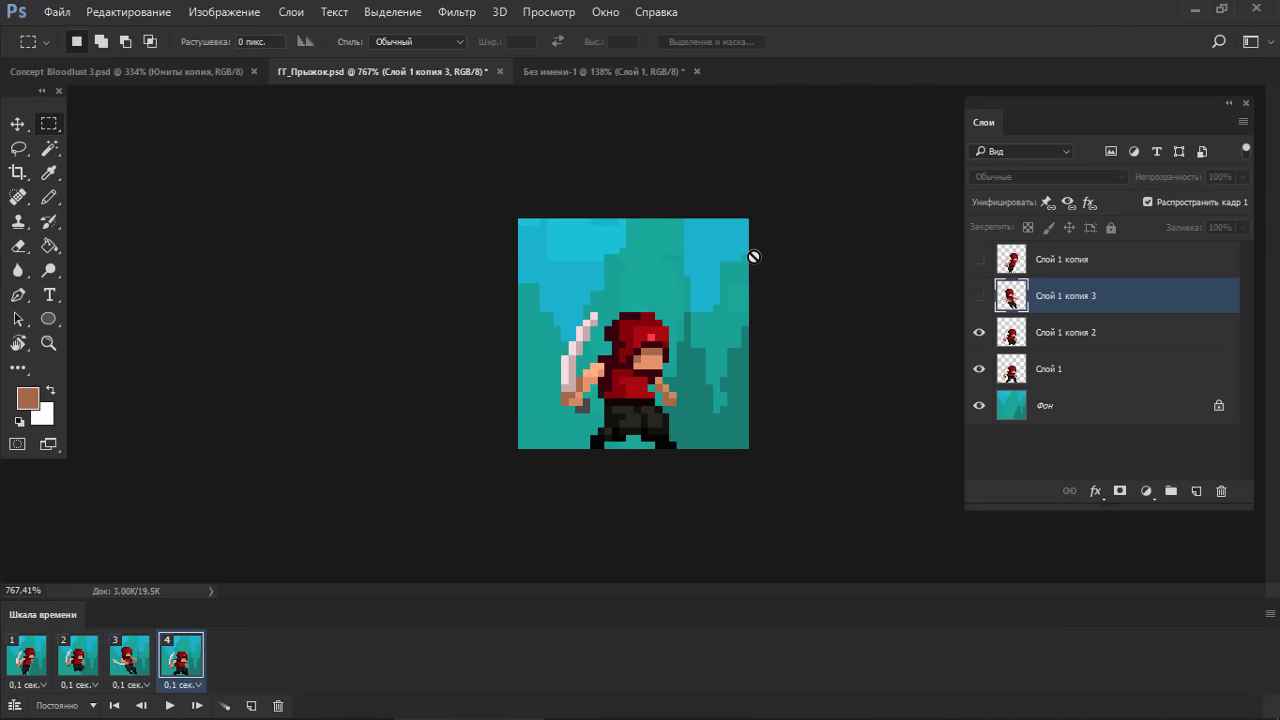
click(979, 332)
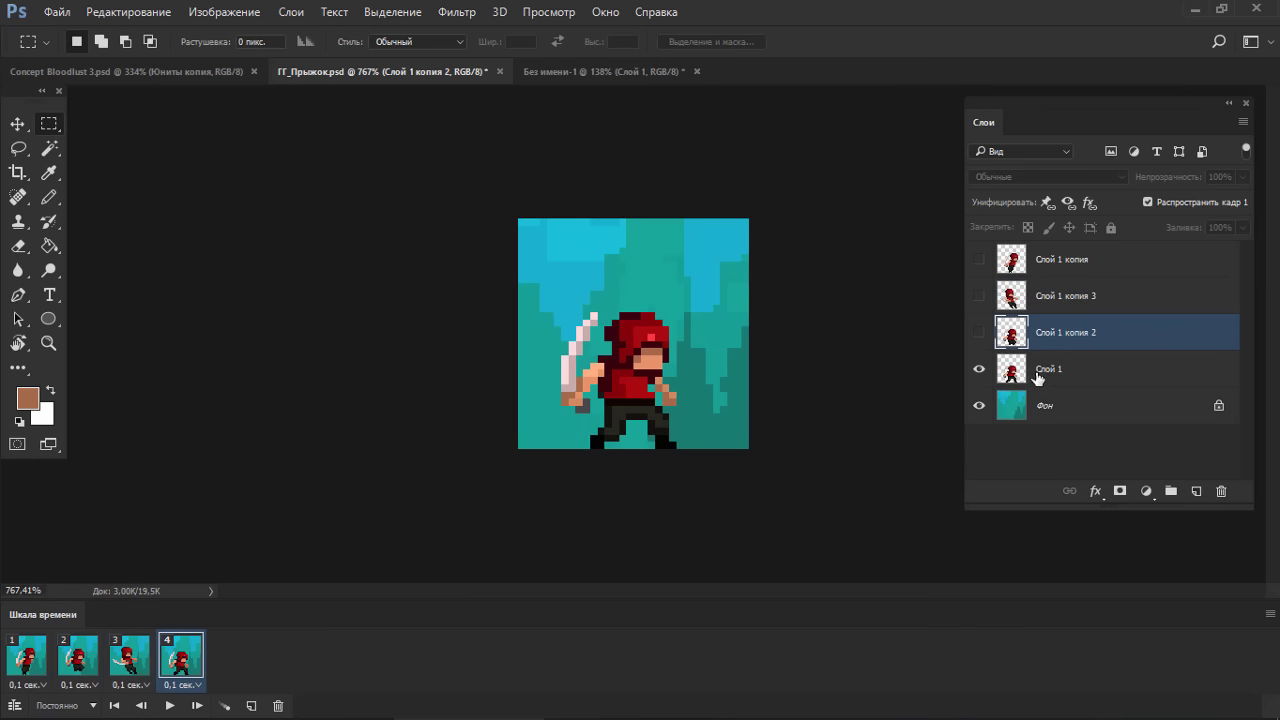
- Duplicate layer Слой 1, add a fifth animation frame, and leave only the copy visible over the background in frame 4
click(1037, 370)
key(ctrl+j)
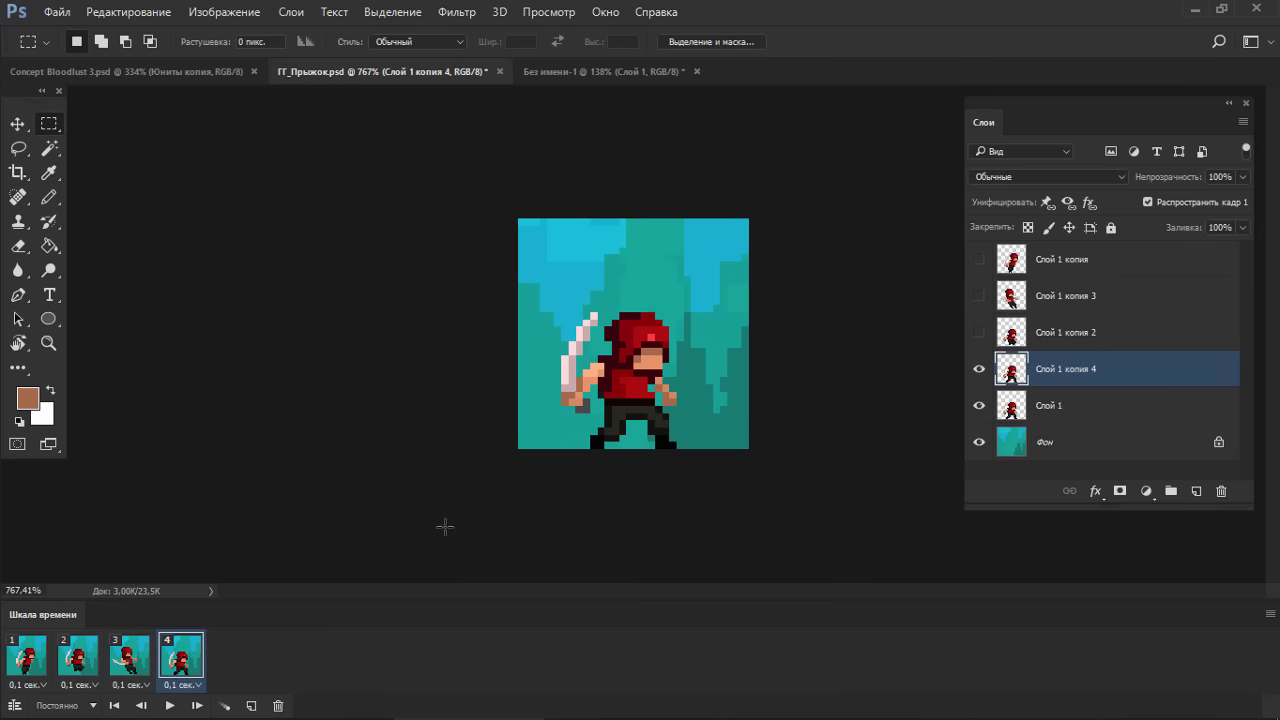
click(254, 704)
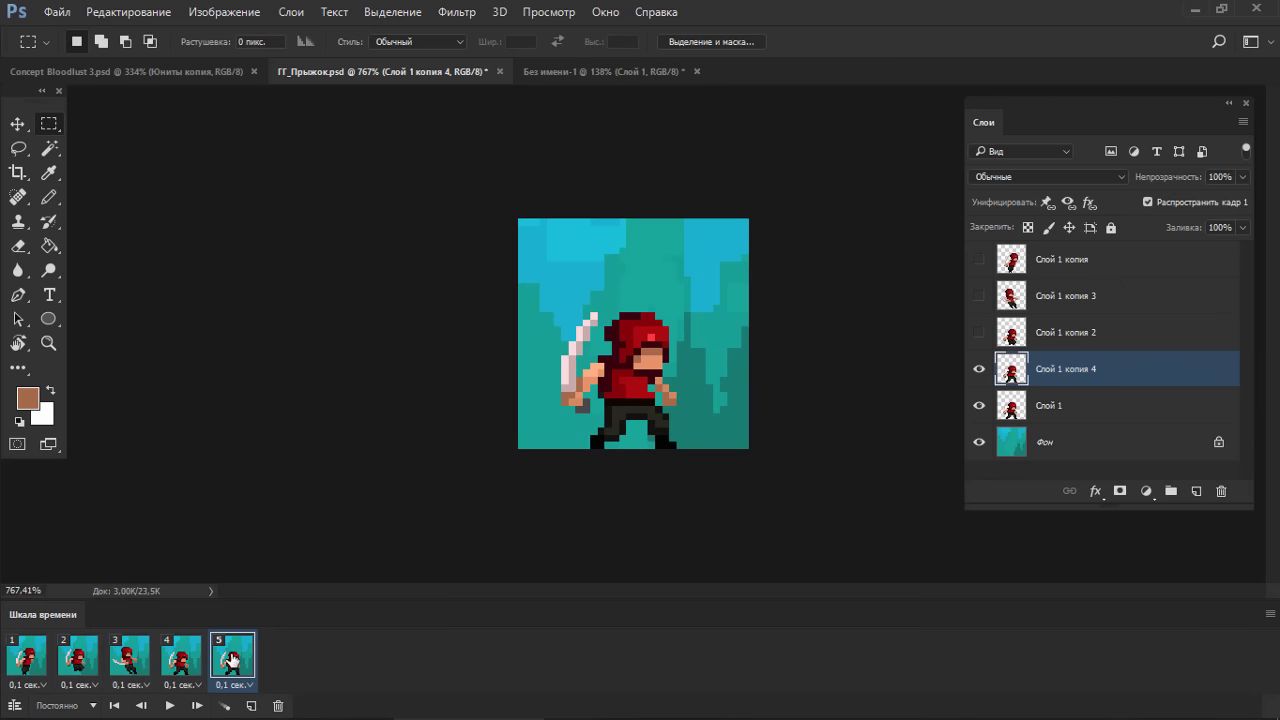
click(184, 666)
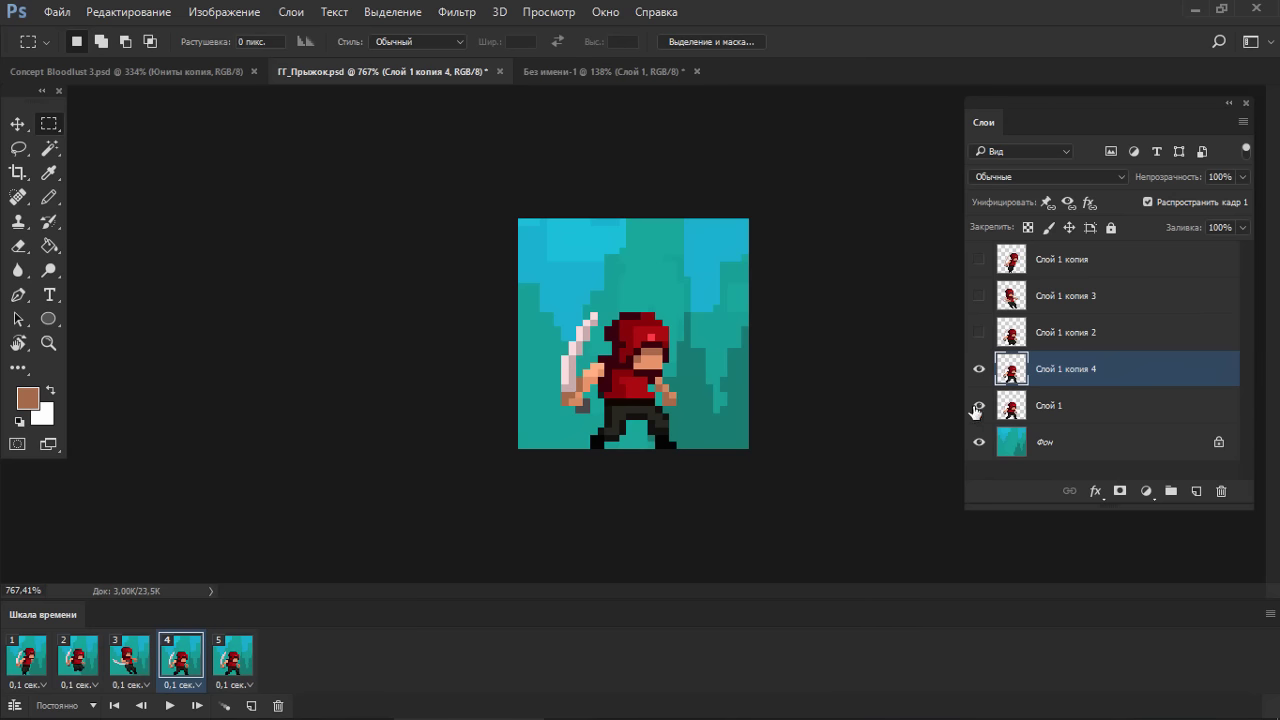
- Try a landing crouch in frame 4 by shifting the upper body and front thigh down one pixel and reshaping the front boot
scroll(640, 352, up, 2)
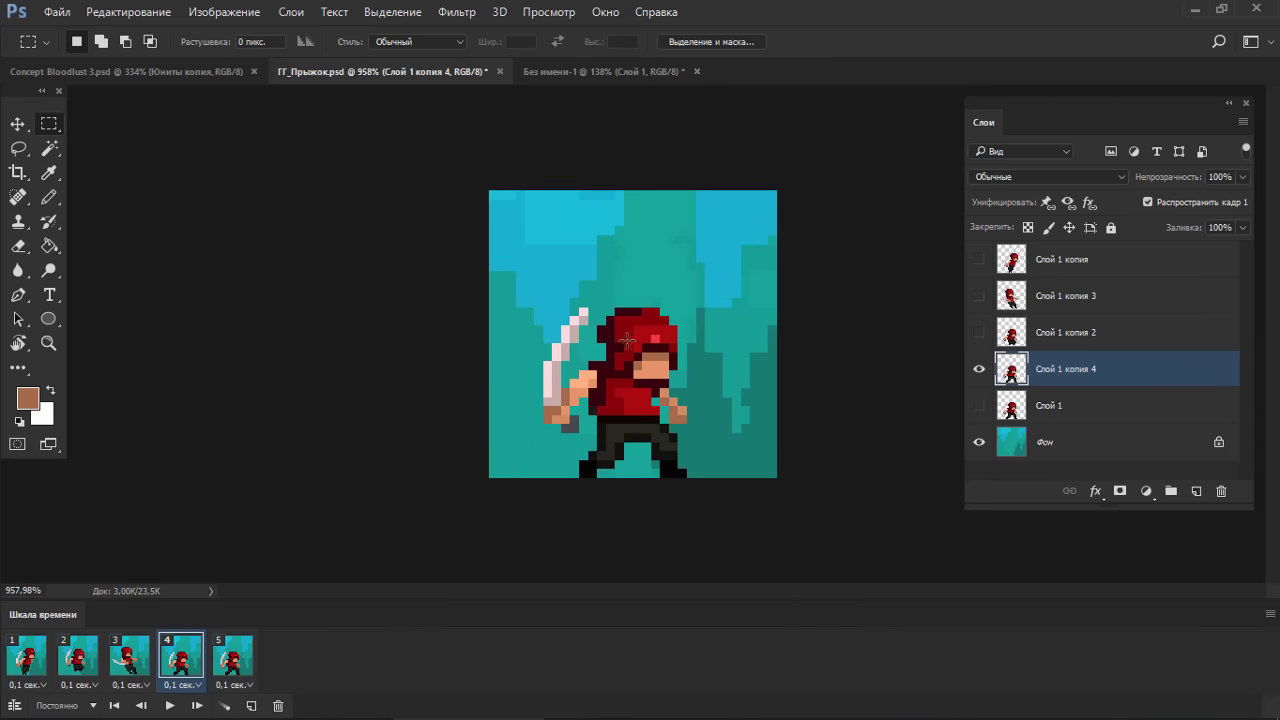
drag(527, 282, 733, 441)
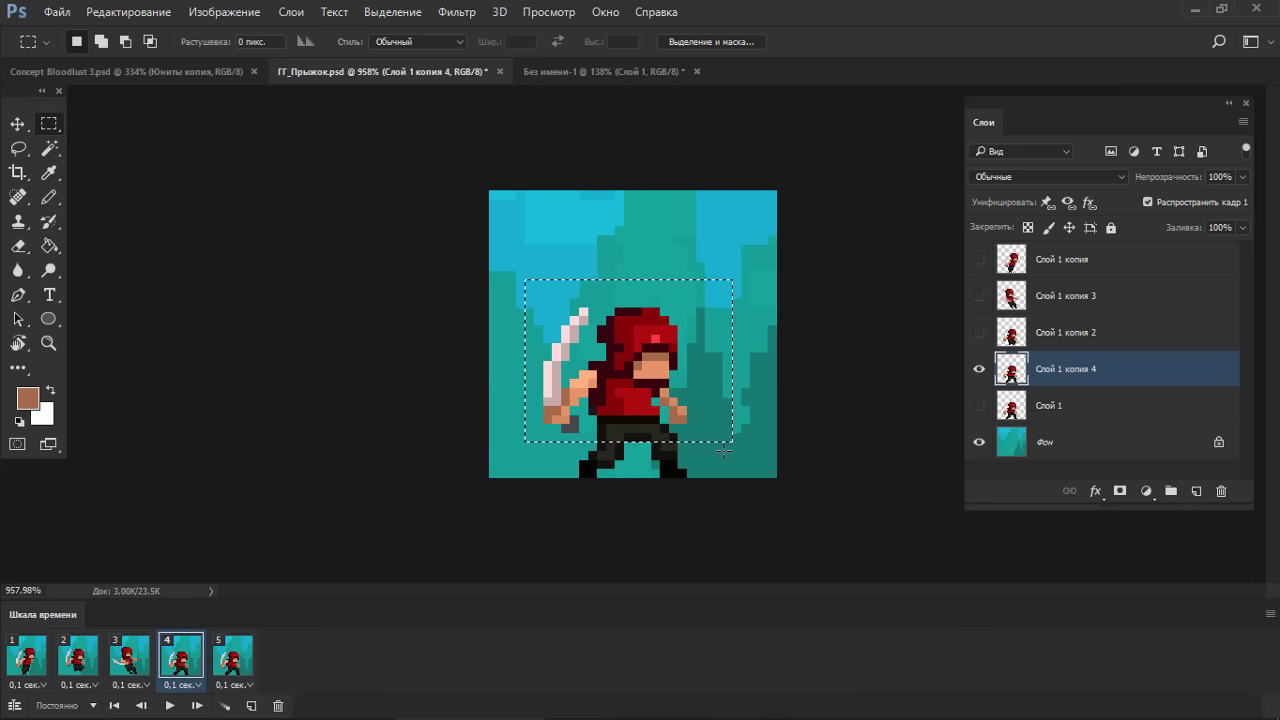
key(ctrl+Down)
key(ctrl+d)
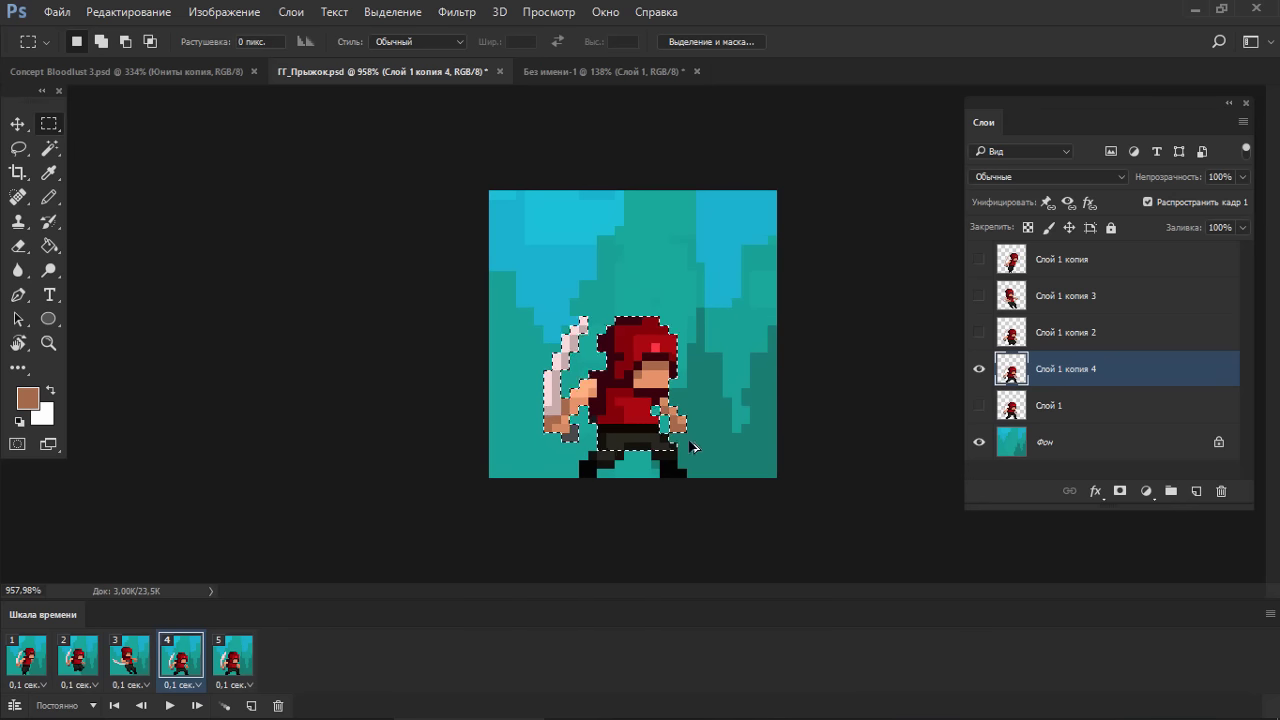
key(ctrl+alt+z)
key(ctrl+alt+z)
drag(650, 440, 695, 459)
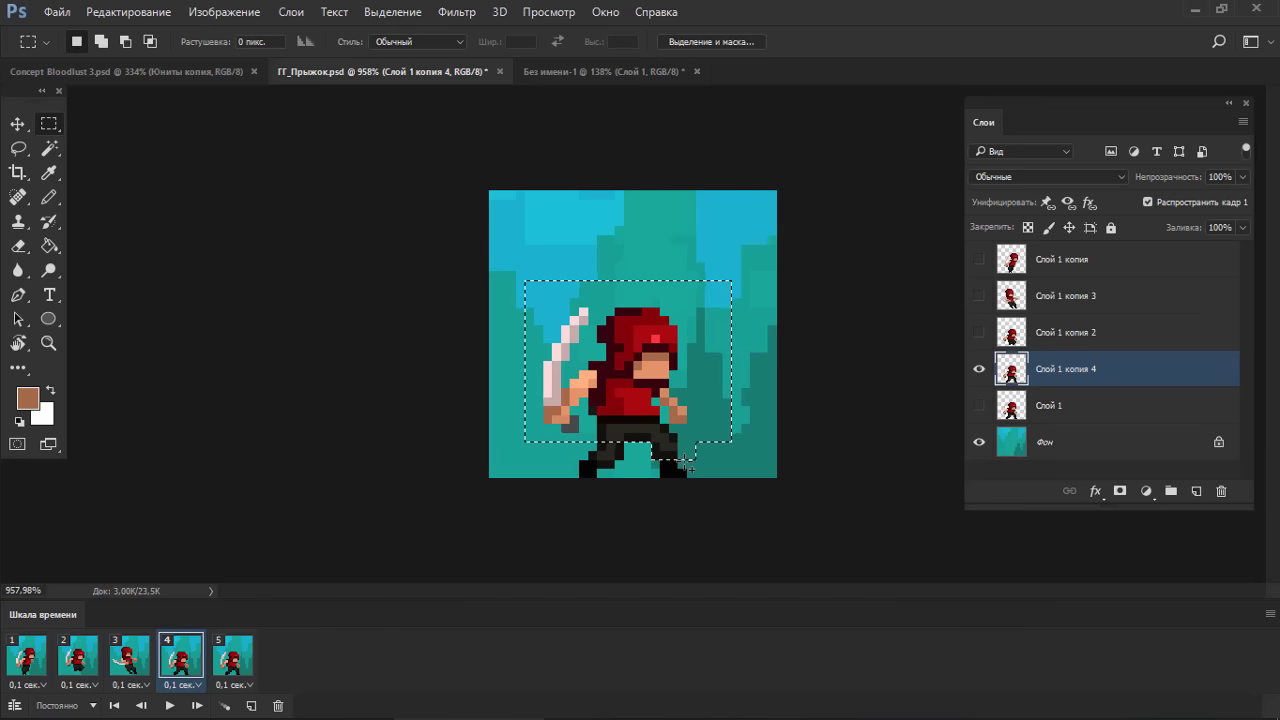
key(ctrl+Down)
key(ctrl+d)
mouse_move(692, 470)
mouse_down()
mouse_move(662, 484)
mouse_move(668, 474)
mouse_up()
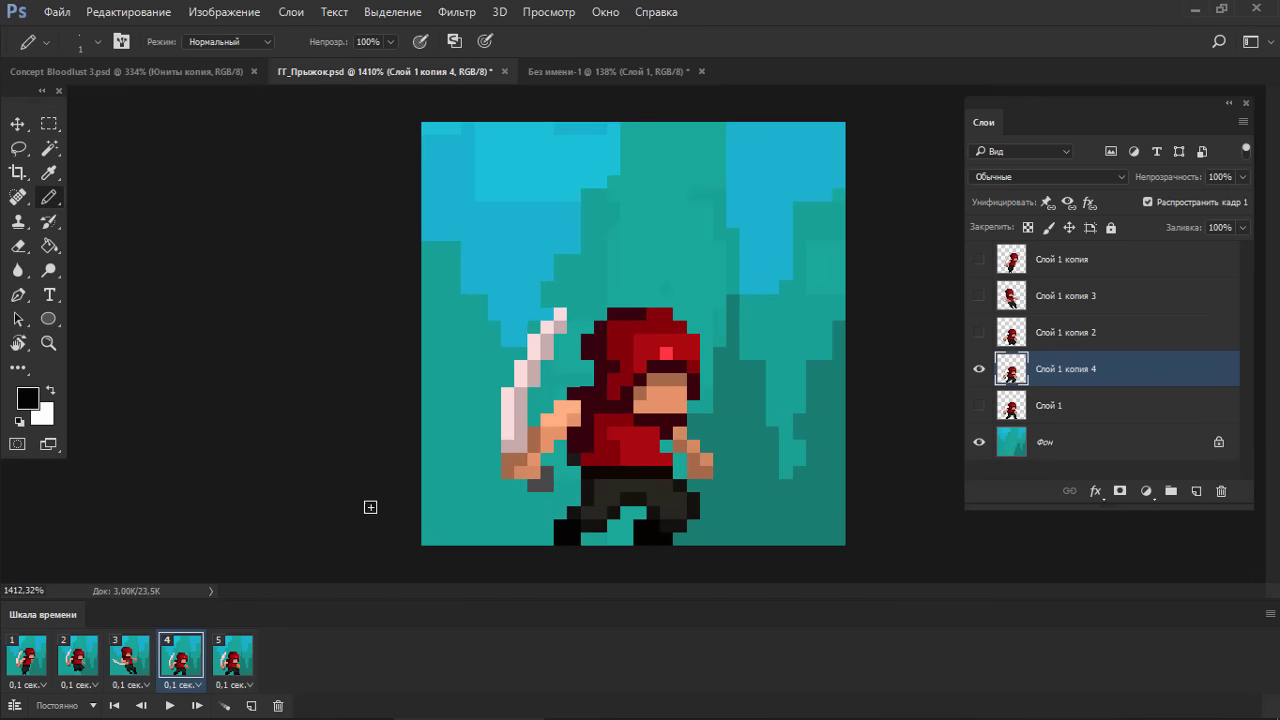
- Hide layer Слой 1 копия 4 in frame 5 and compare the poses of frames 4 and 5
click(236, 658)
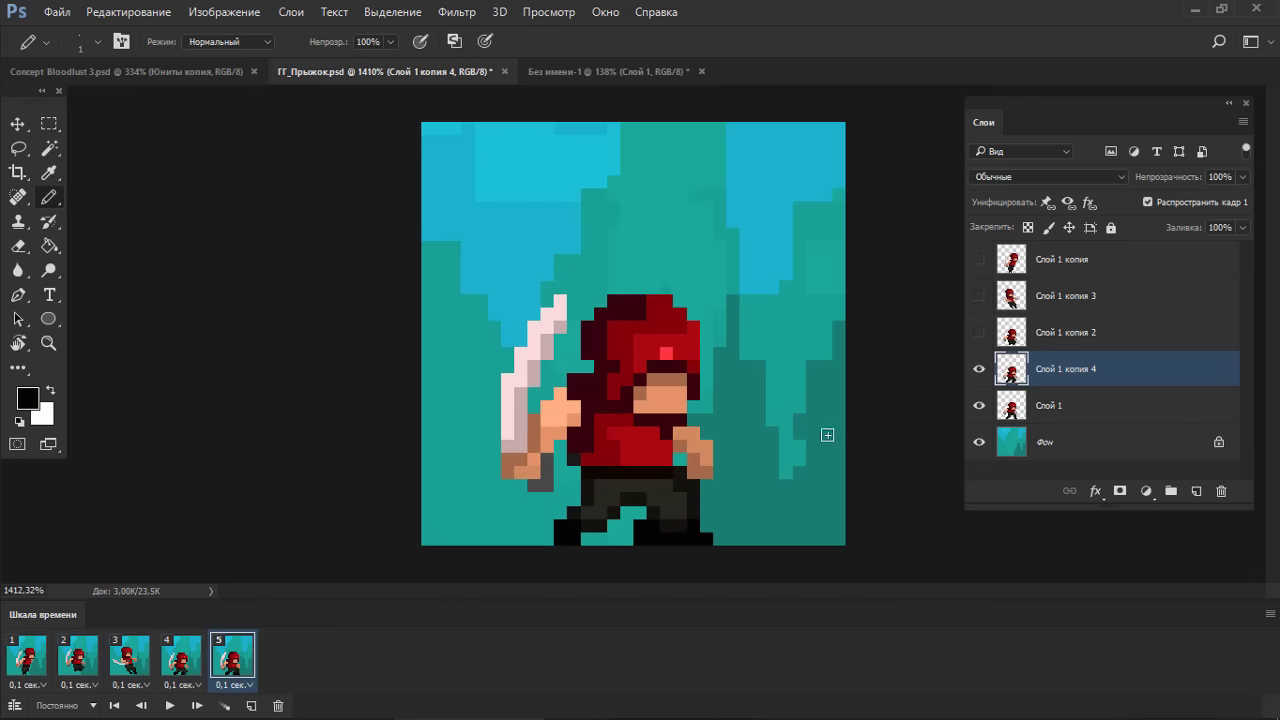
click(980, 371)
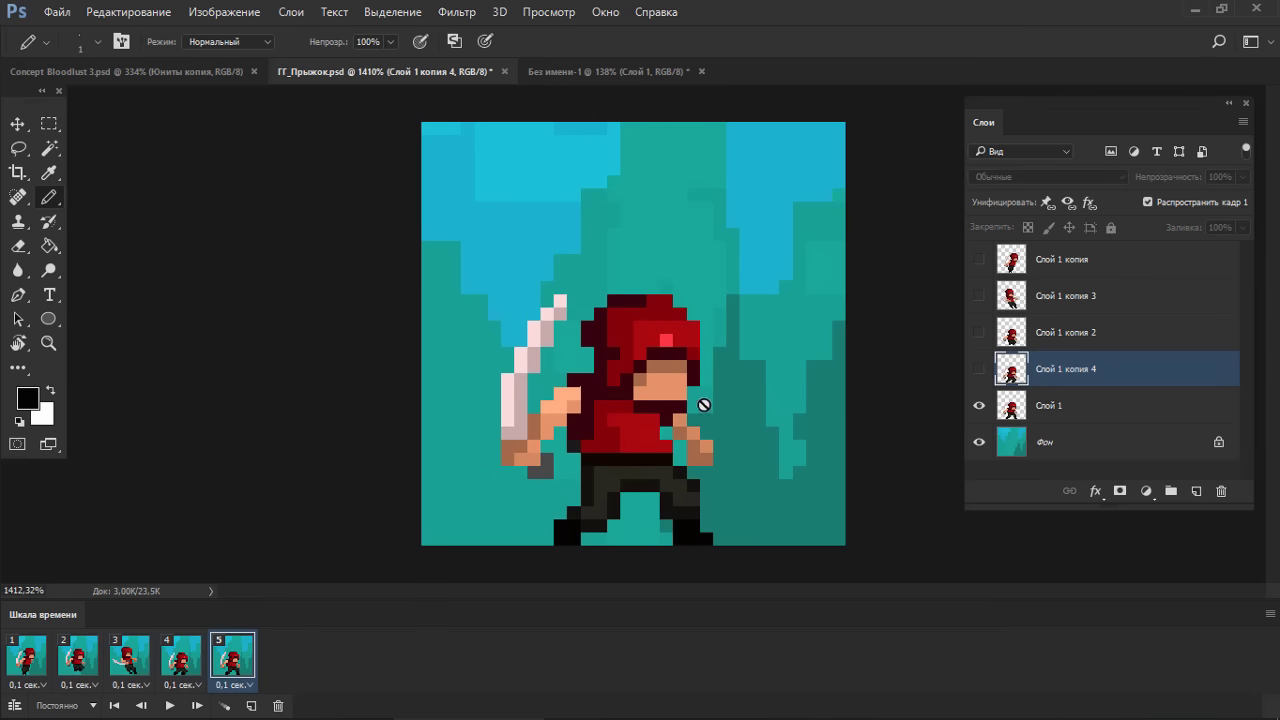
click(170, 660)
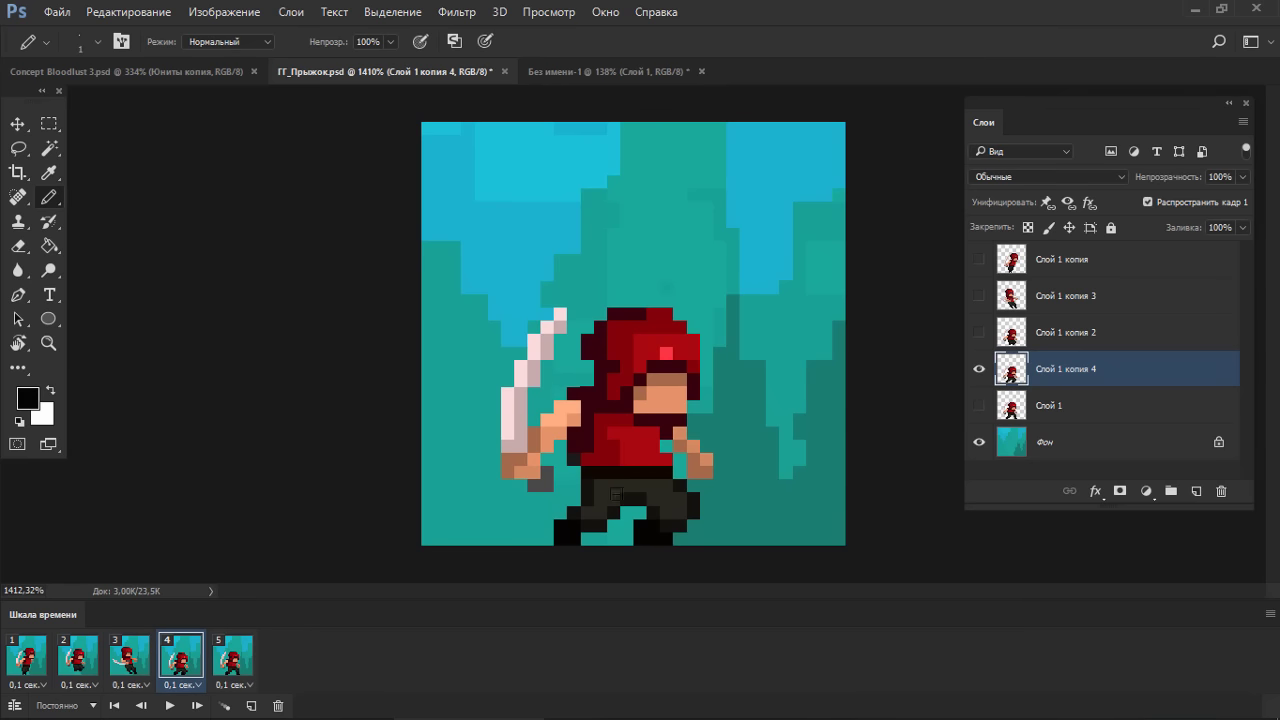
click(235, 658)
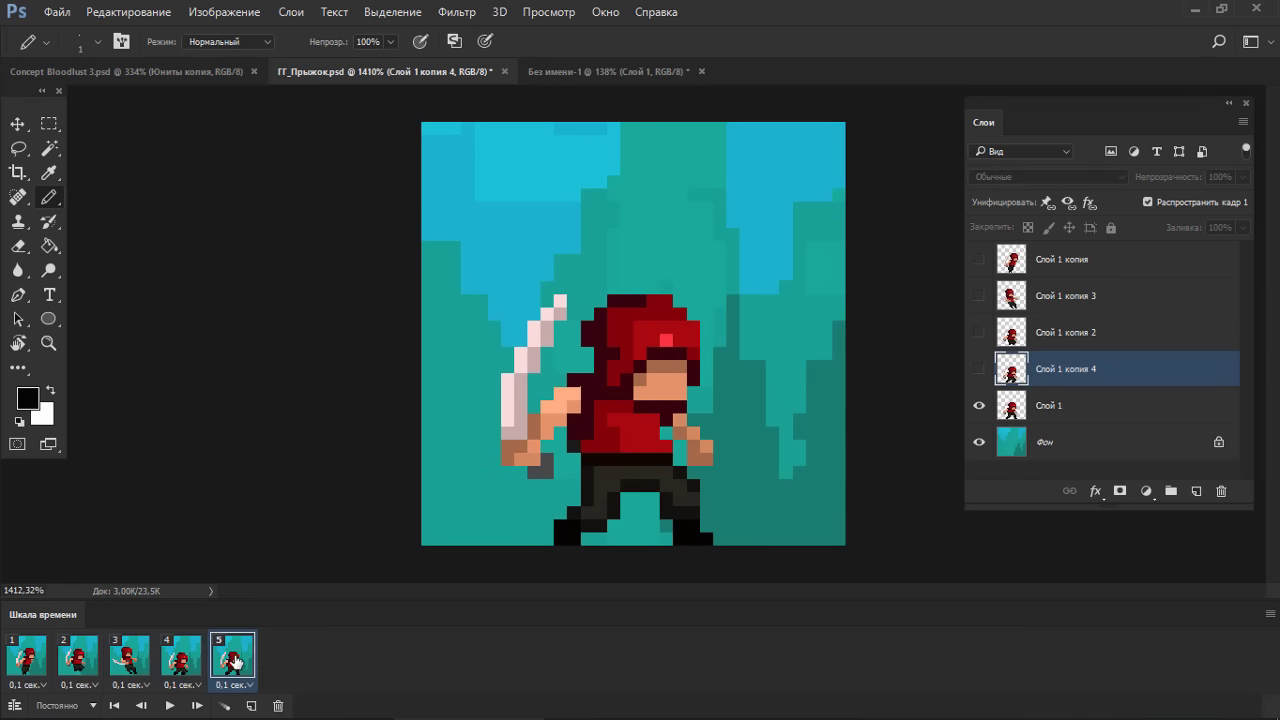
click(178, 664)
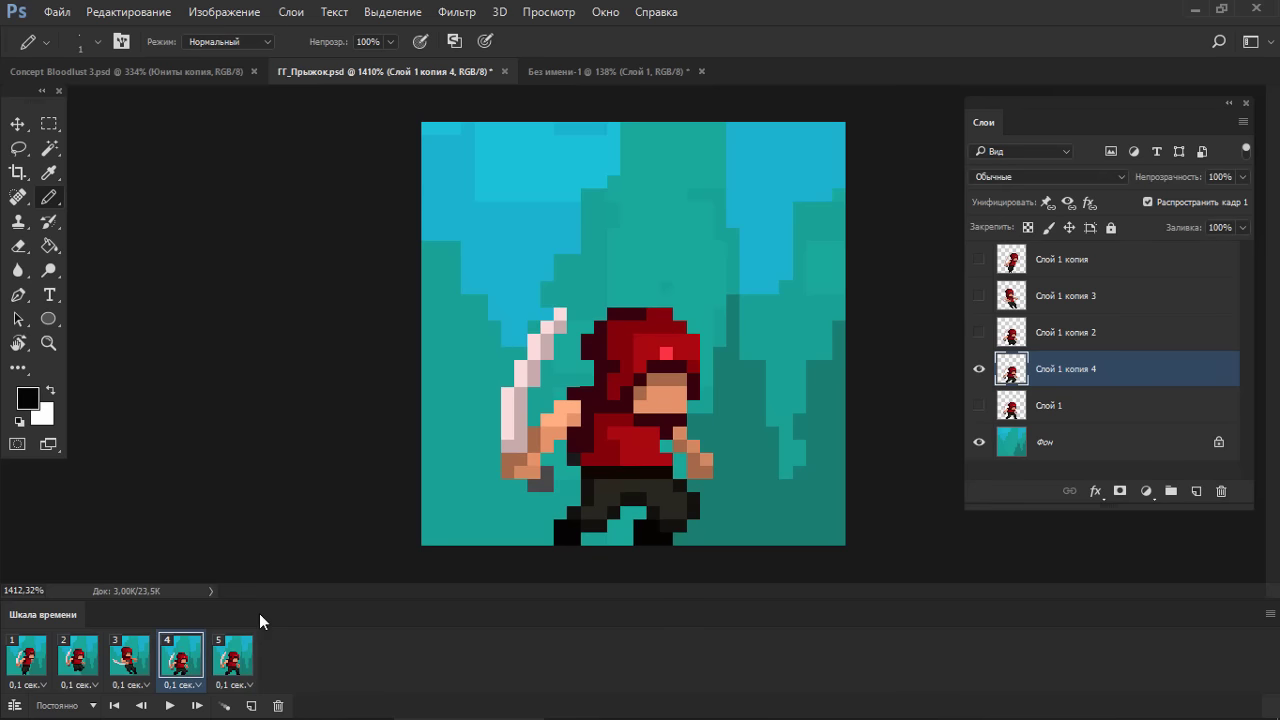
- Delete the reworked layer copy, duplicate Слой 1 again, and show the fresh copy in frame 4 instead of frame 5
key(Delete)
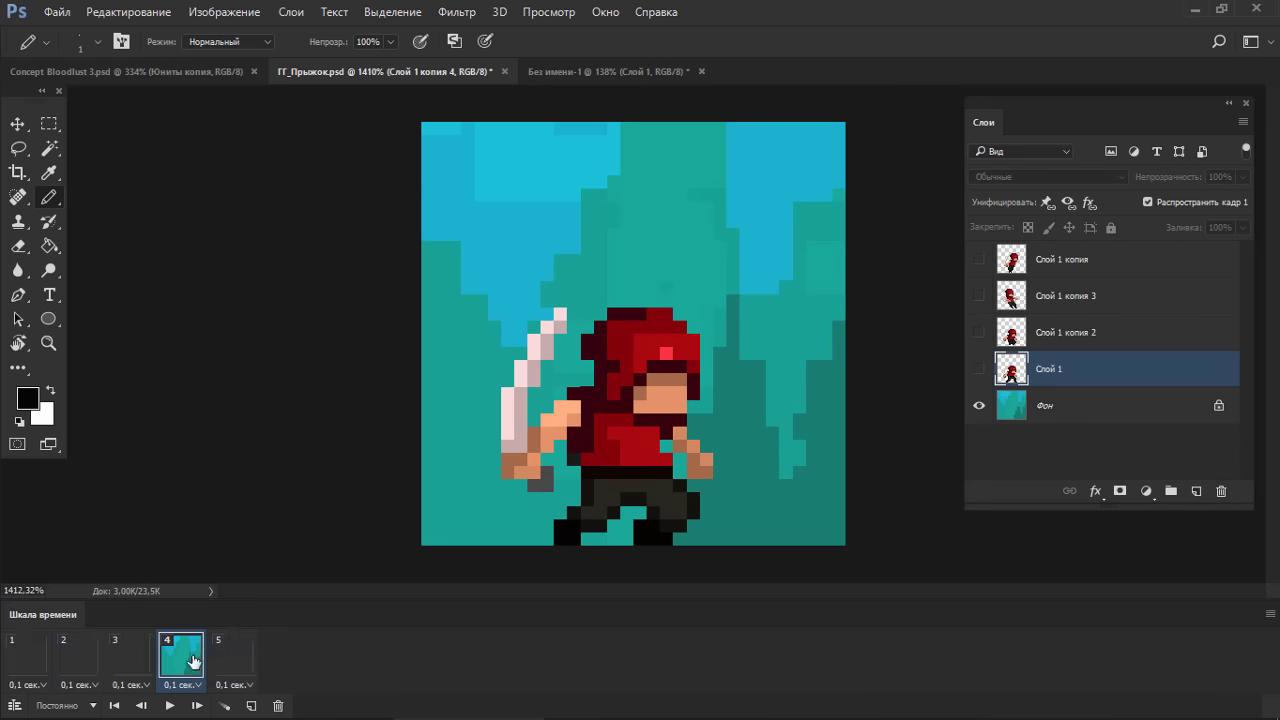
click(233, 664)
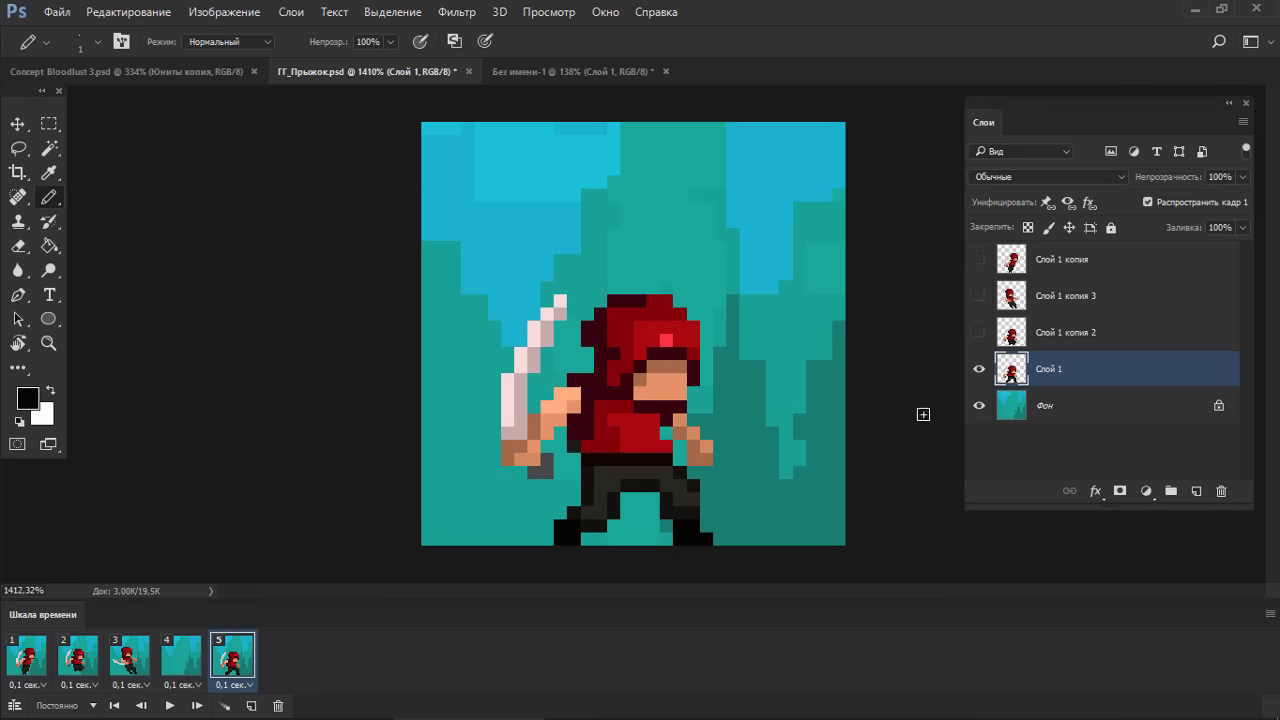
key(ctrl+z)
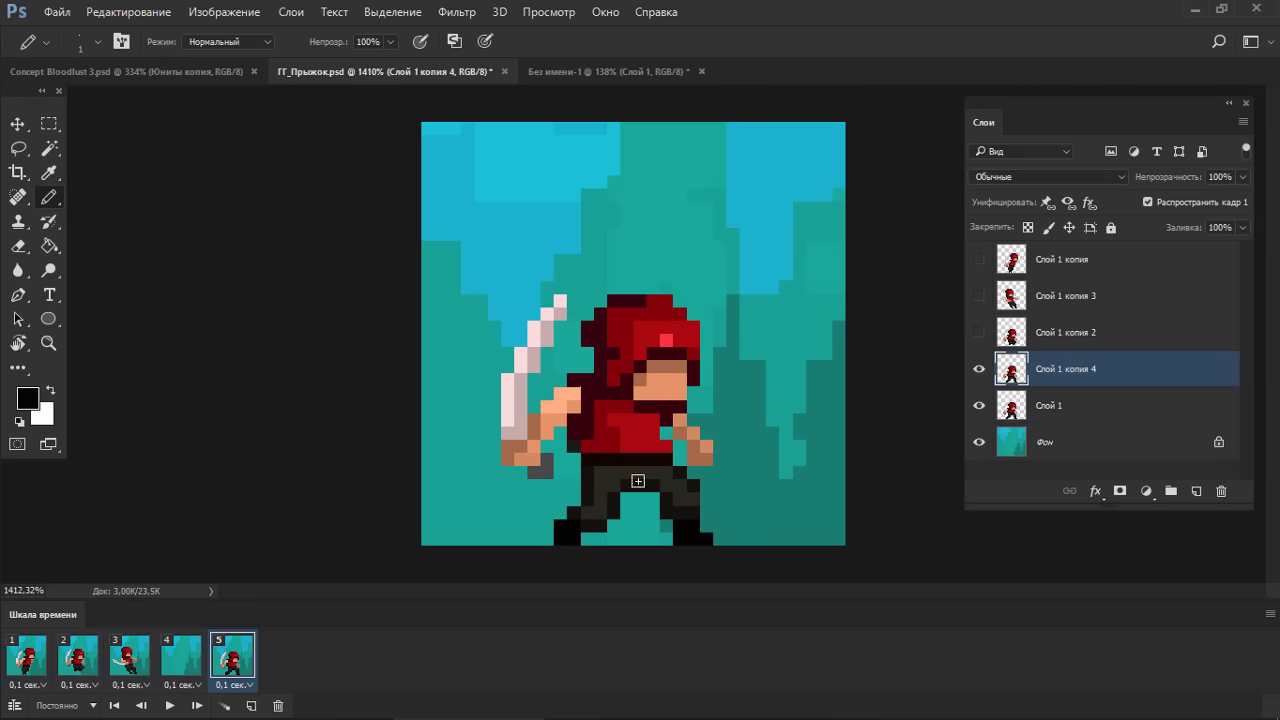
click(177, 668)
click(979, 369)
- Shift the swordsman's upper body, from head and sword to hips, one pixel down on the new copy in frame 4
key(m)
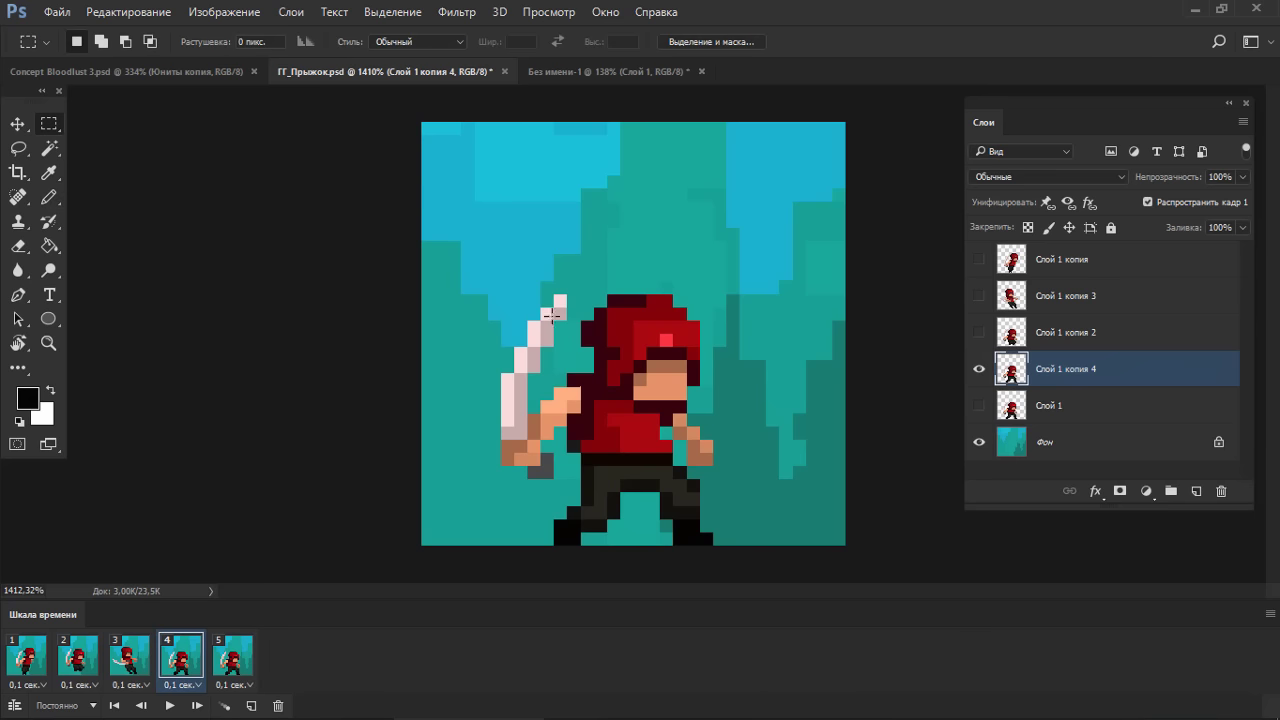
drag(461, 255, 804, 490)
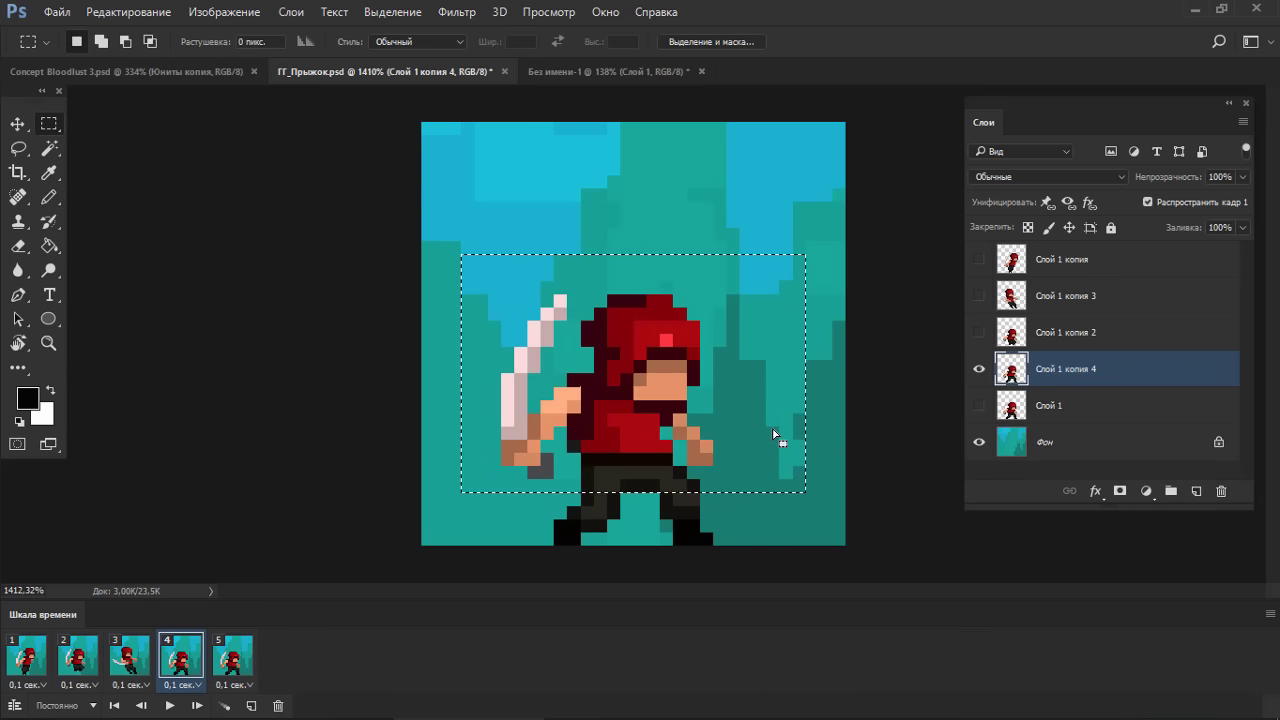
key(Down)
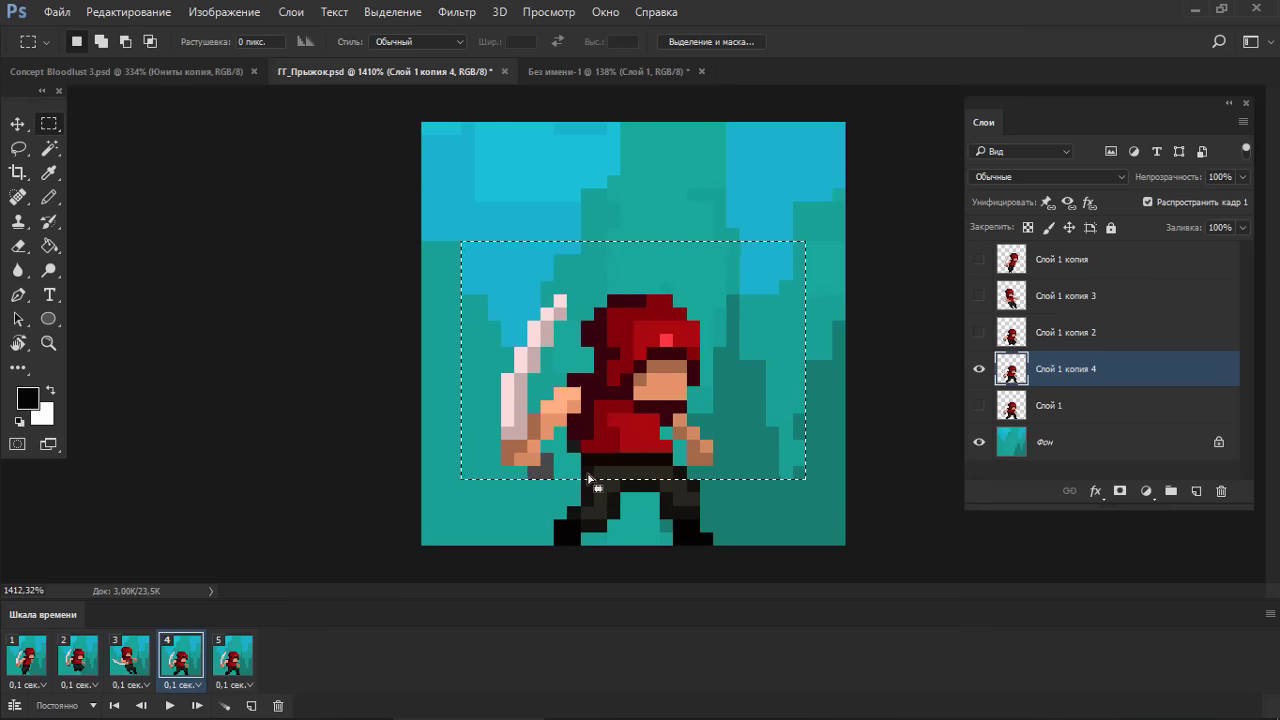
key(ctrl+Down)
key(ctrl+d)
key(b)
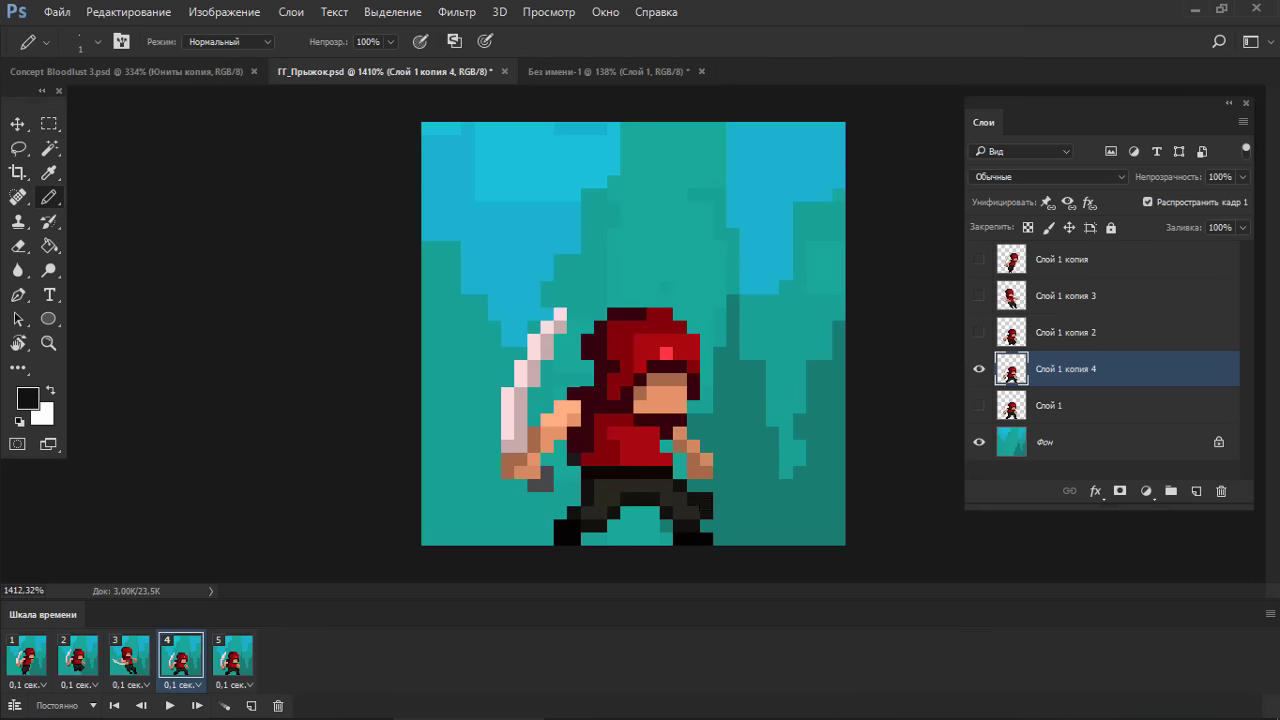
- Bend the legs into a crouch by widening the front knee, lowering the rear thigh and repainting with sampled dark trouser tones
alt+click(693, 499)
alt+click(706, 499)
key(m)
mouse_move(568, 492)
mouse_down()
mouse_move(633, 532)
mouse_move(660, 532)
mouse_move(560, 526)
mouse_move(653, 499)
mouse_up()
key(ctrl+Down)
key(ctrl+d)
key(e)
key(b)
click(589, 514)
- Lower the head, torso and sword arm another pixel onto the bent legs
key(m)
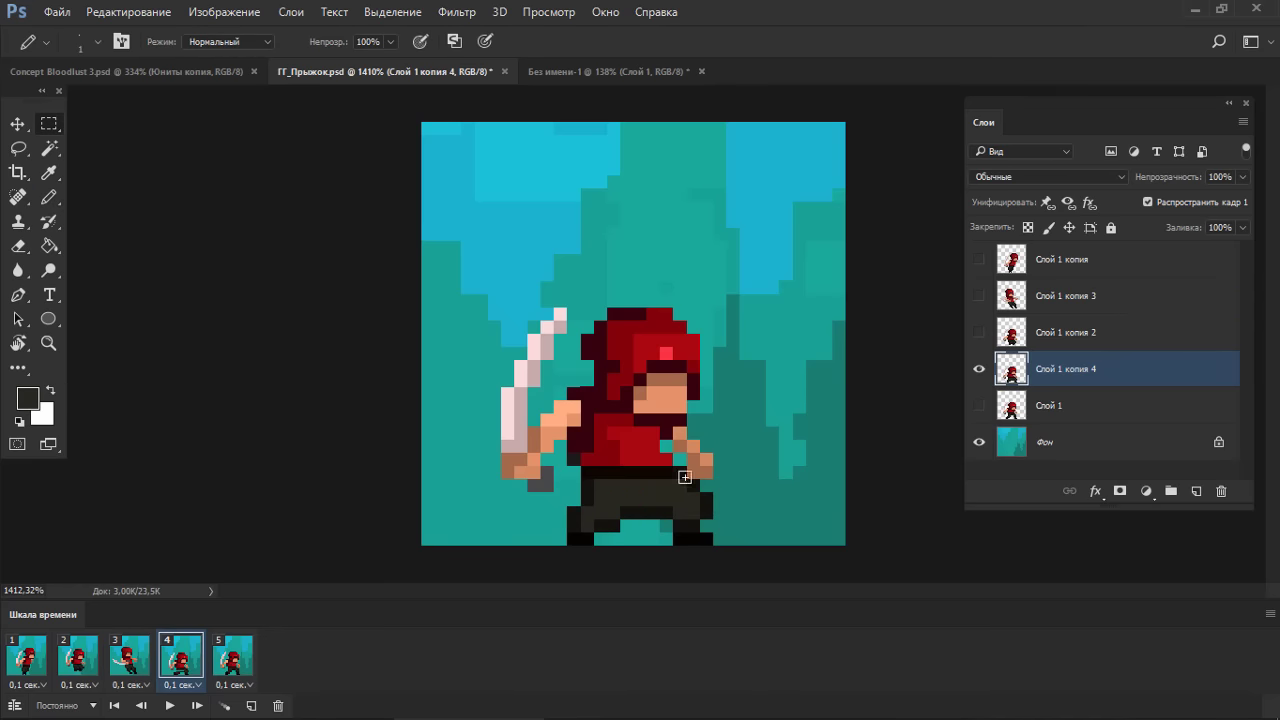
drag(448, 267, 752, 465)
key(ctrl+Down)
key(ctrl+Up)
key(ctrl+Down)
key(ctrl+d)
- Repaint the front forearm with a sampled dark skin tone and erase the excess pixels of the outstretched hand
key(b)
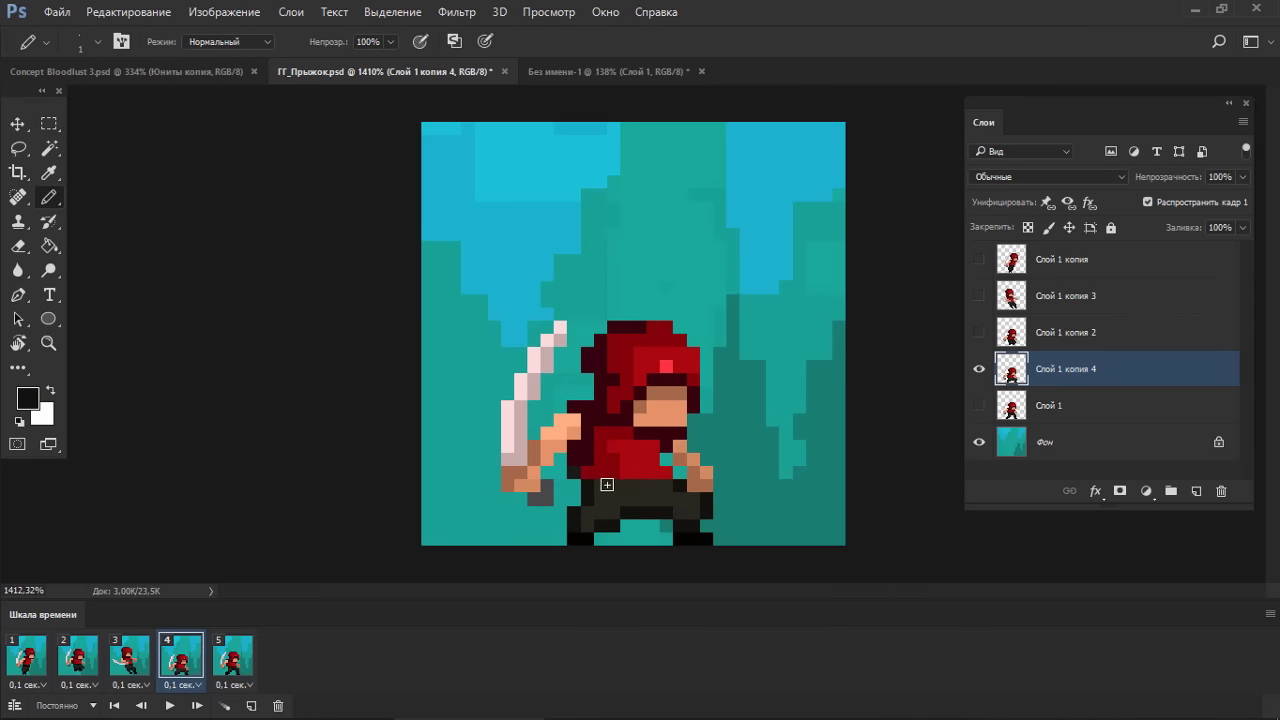
click(219, 664)
alt+click(612, 459)
key(Left)
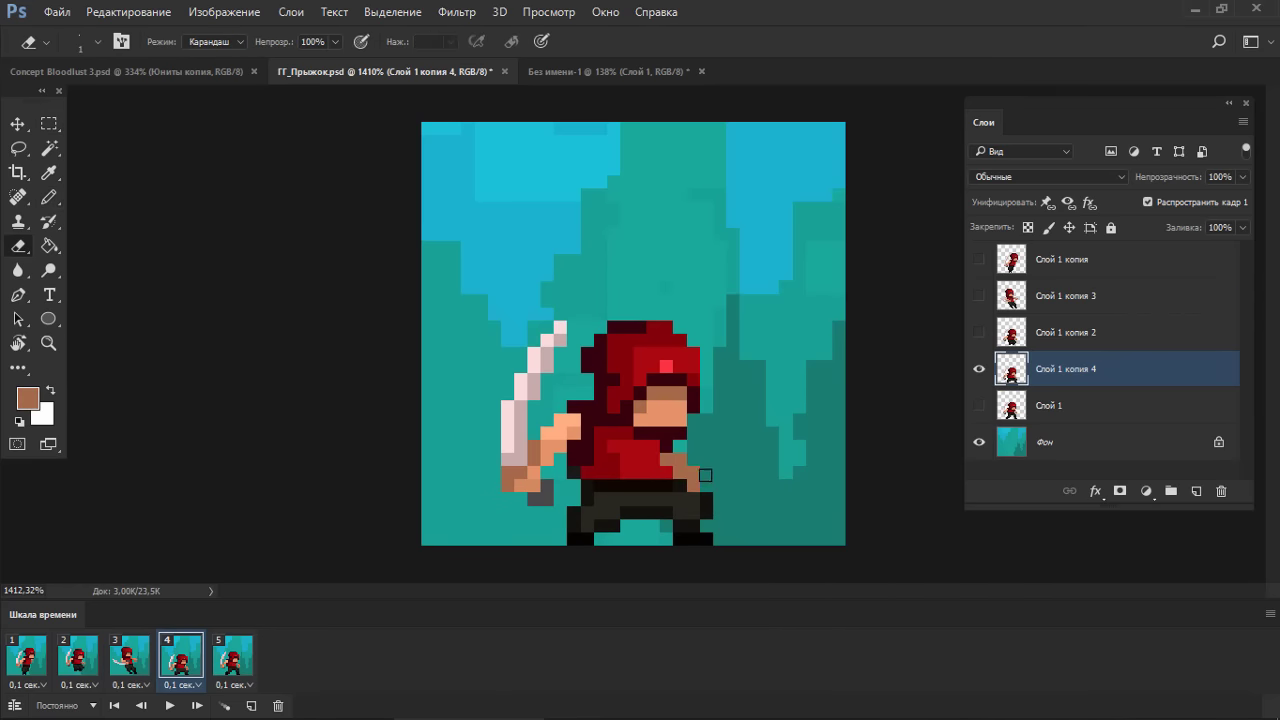
key(e)
drag(688, 468, 680, 459)
- Move the sword and its hand one pixel down and set frame 4's display time to 0.2 seconds
key(m)
mouse_move(460, 320)
mouse_down()
mouse_move(563, 477)
mouse_move(565, 505)
mouse_up()
key(ctrl+Down)
key(ctrl+d)
key(b)
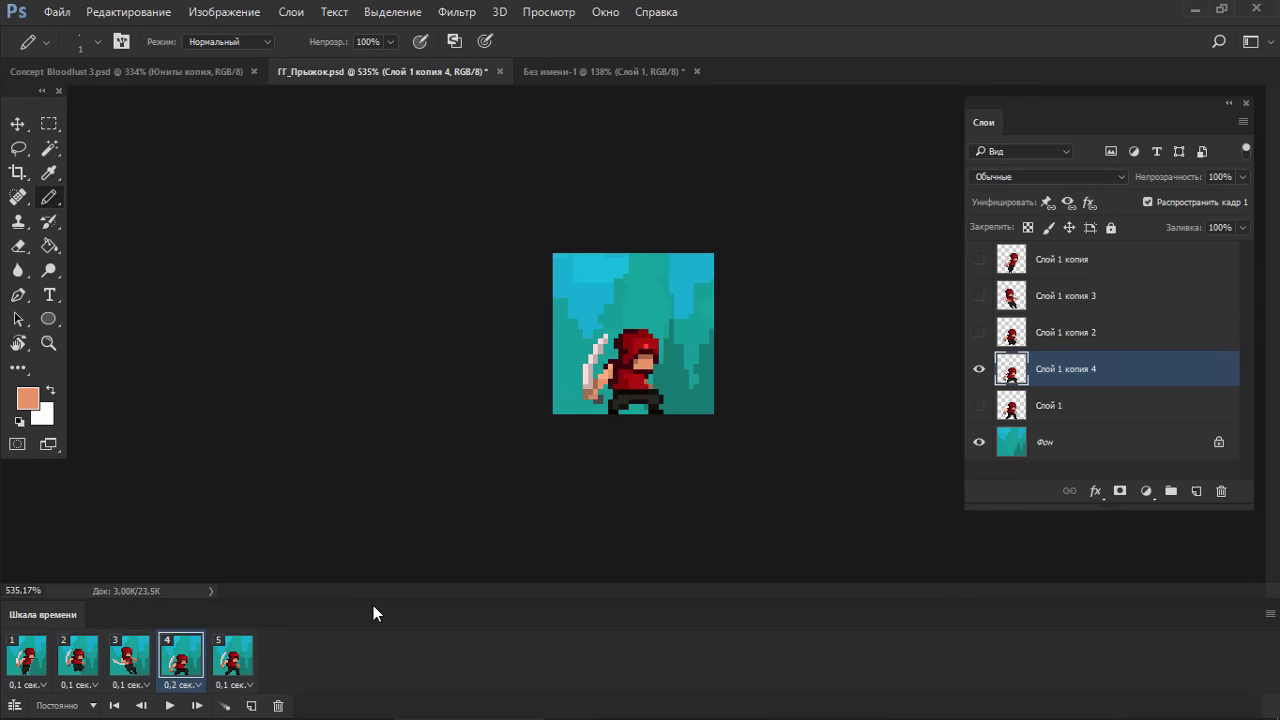
- Review the five frames one by one and play the jump animation to check the motion
click(237, 669)
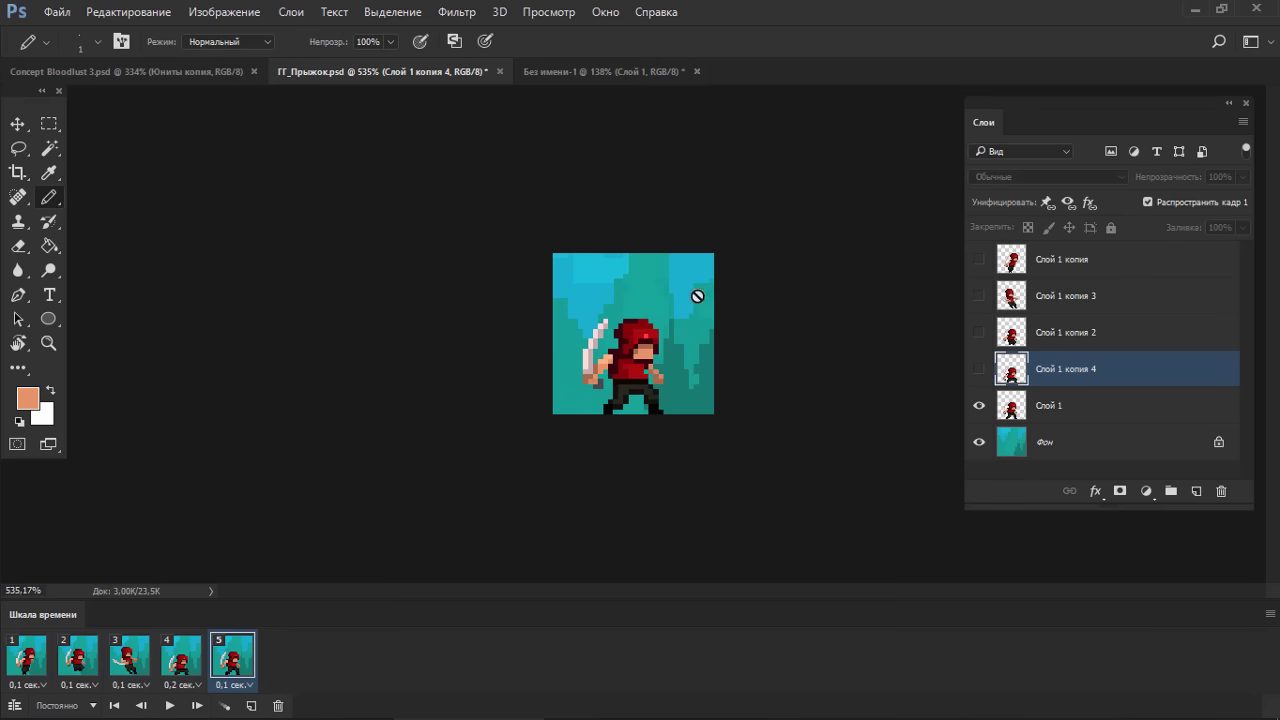
click(34, 659)
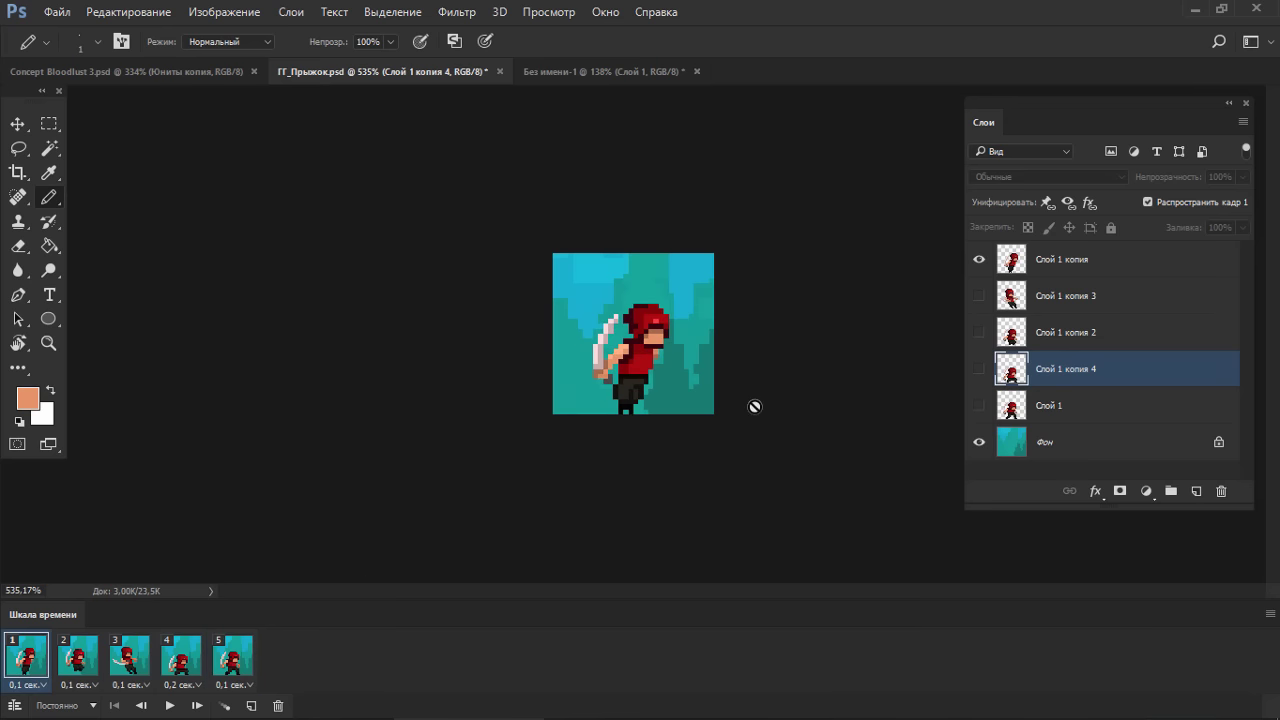
click(78, 655)
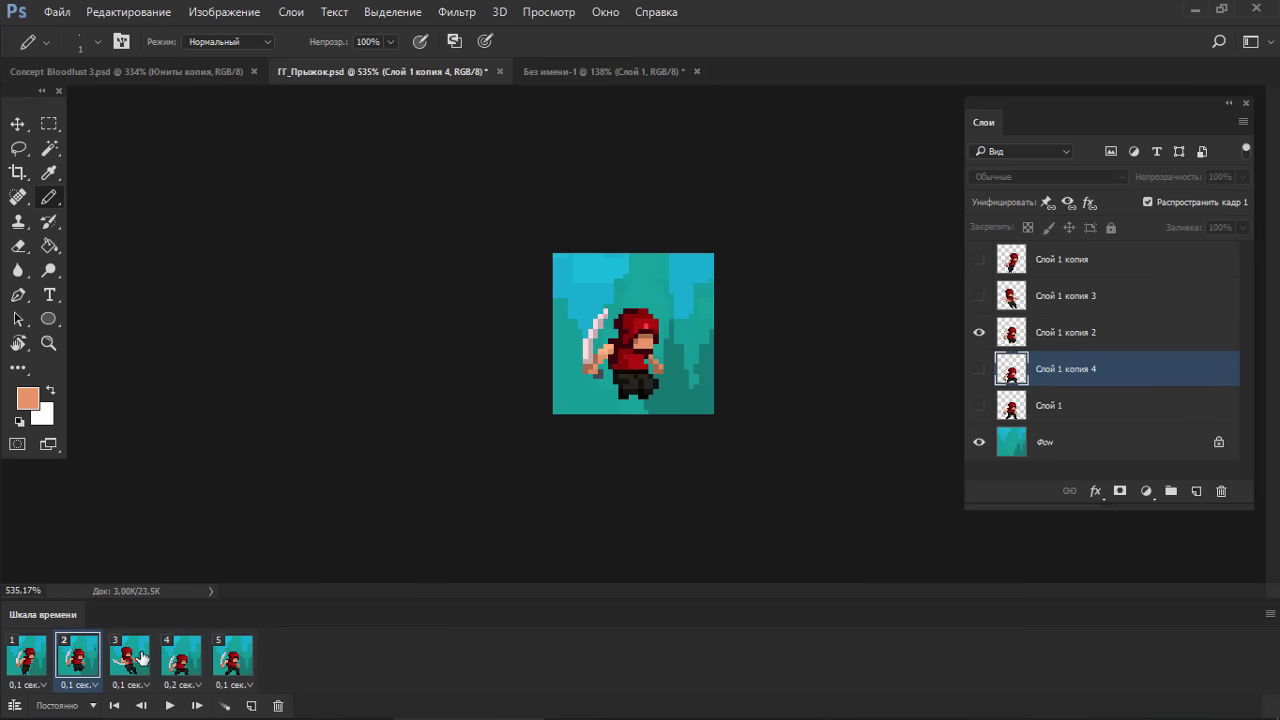
click(130, 660)
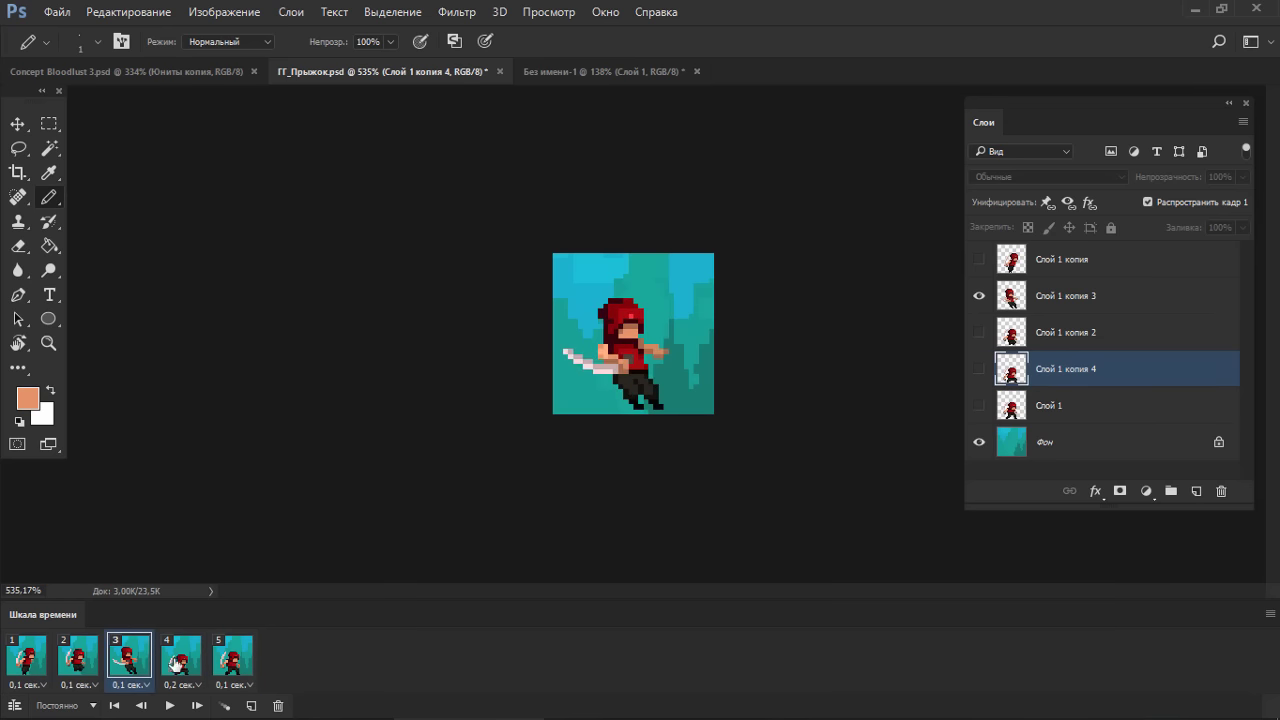
click(193, 660)
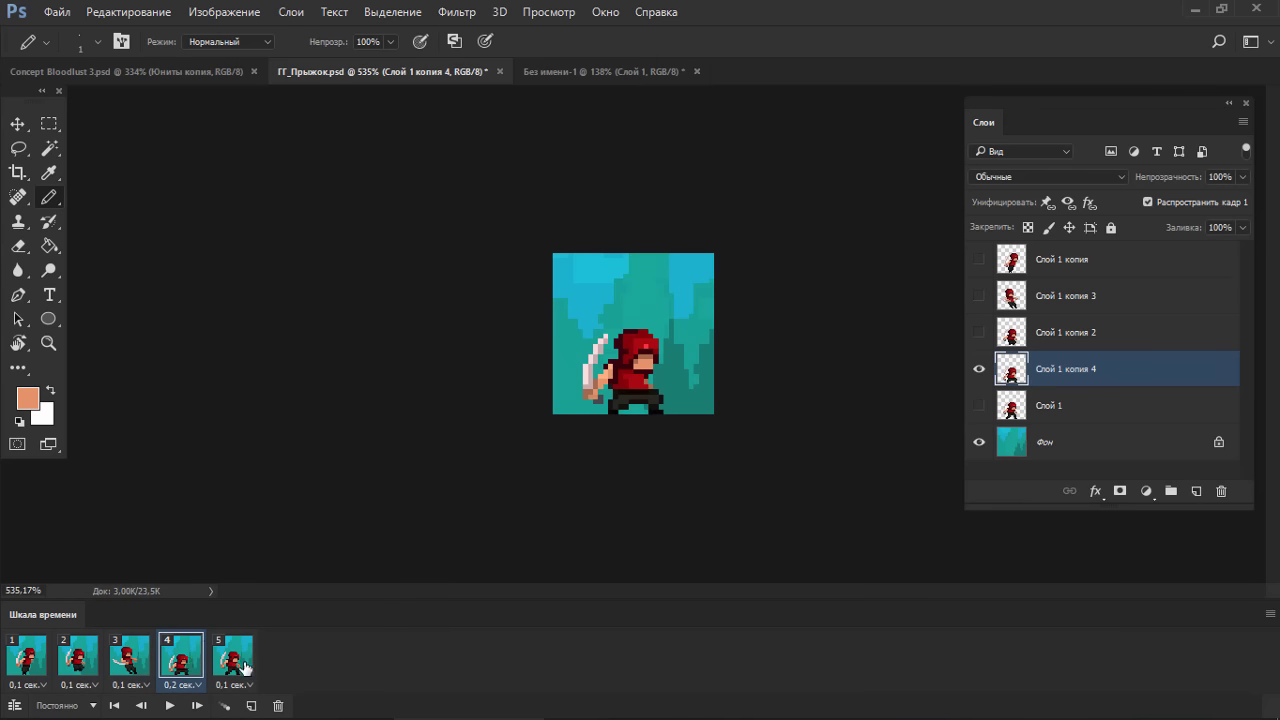
click(234, 660)
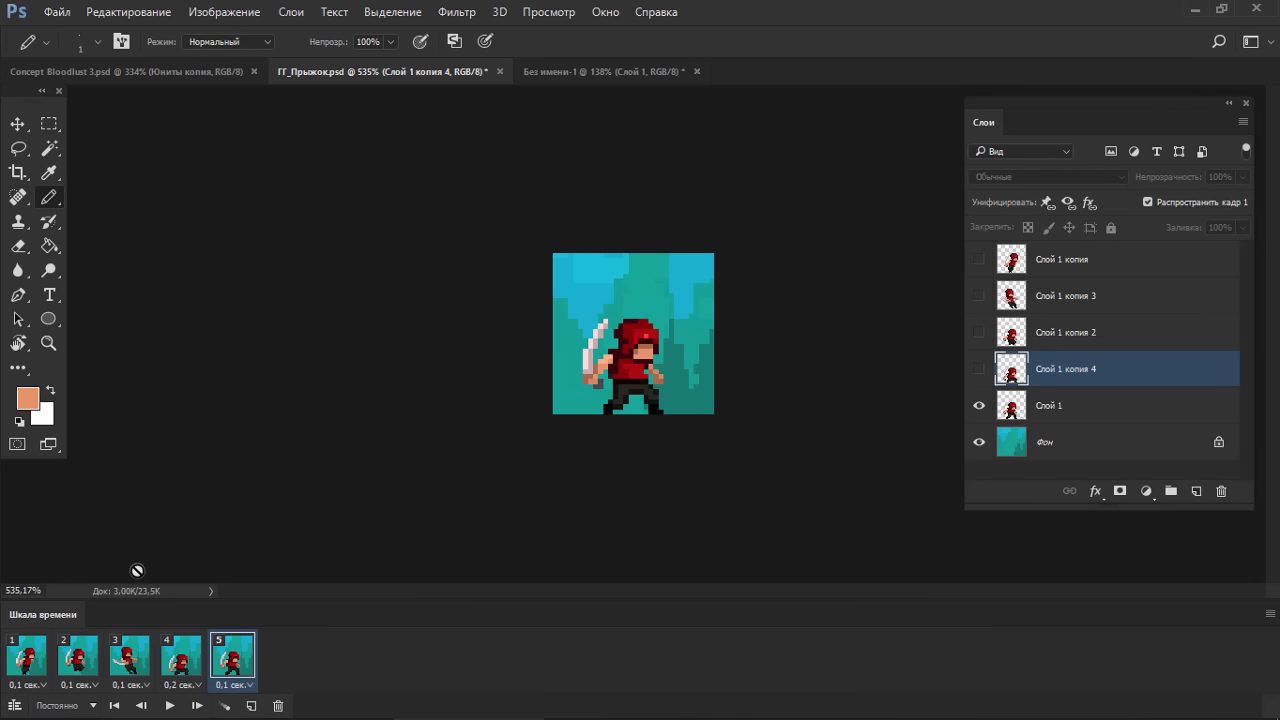
click(37, 648)
click(86, 674)
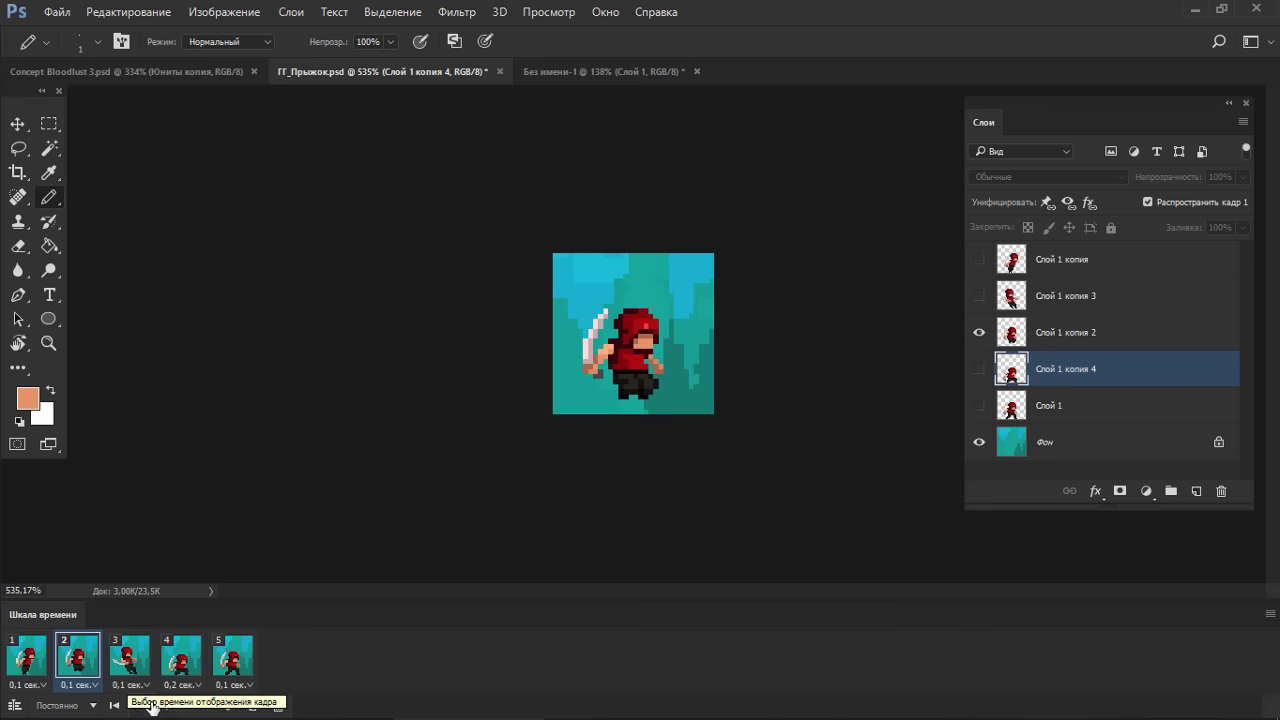
click(169, 705)
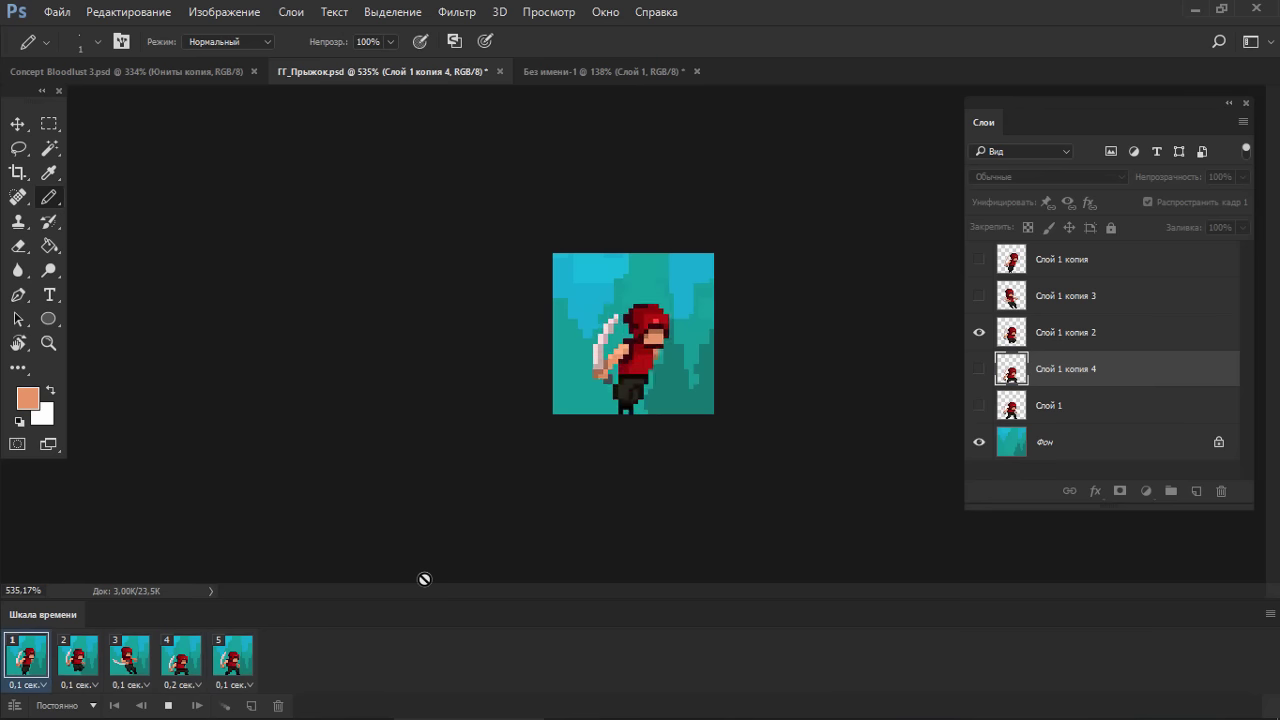
key(space)
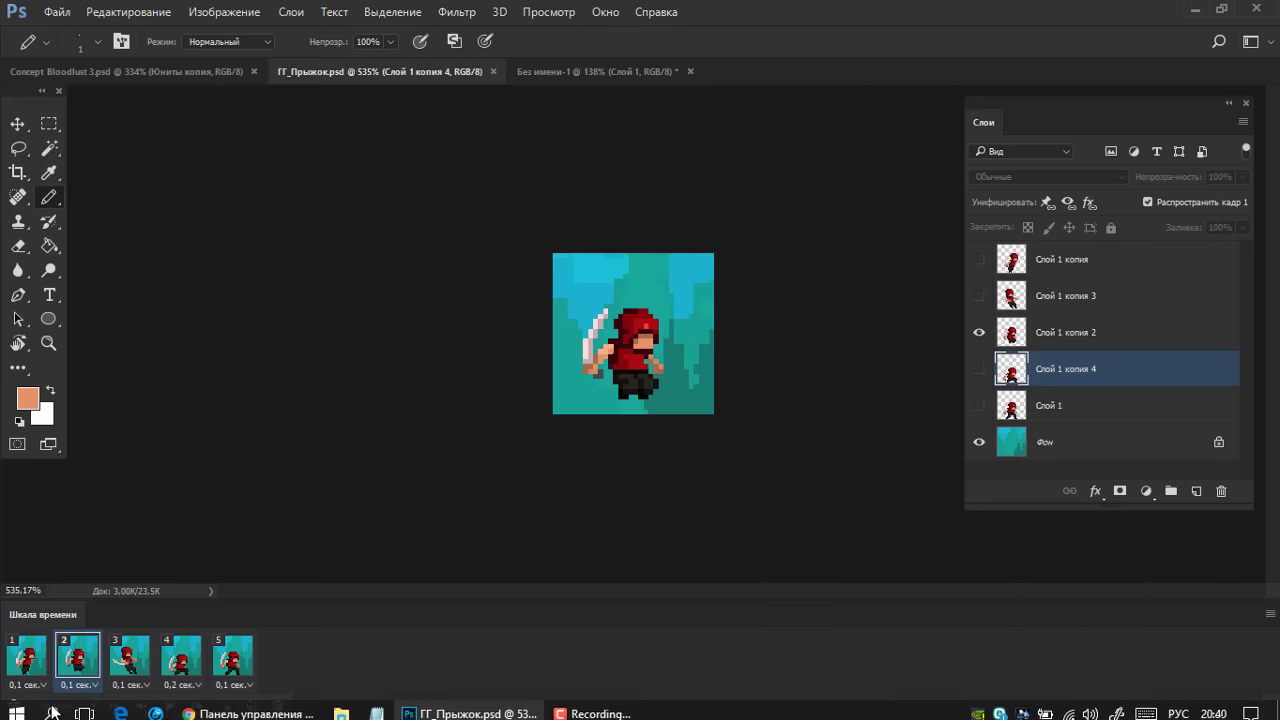
- Hide the background layer Фон in all five animation frames at once
click(28, 660)
shift+click(256, 667)
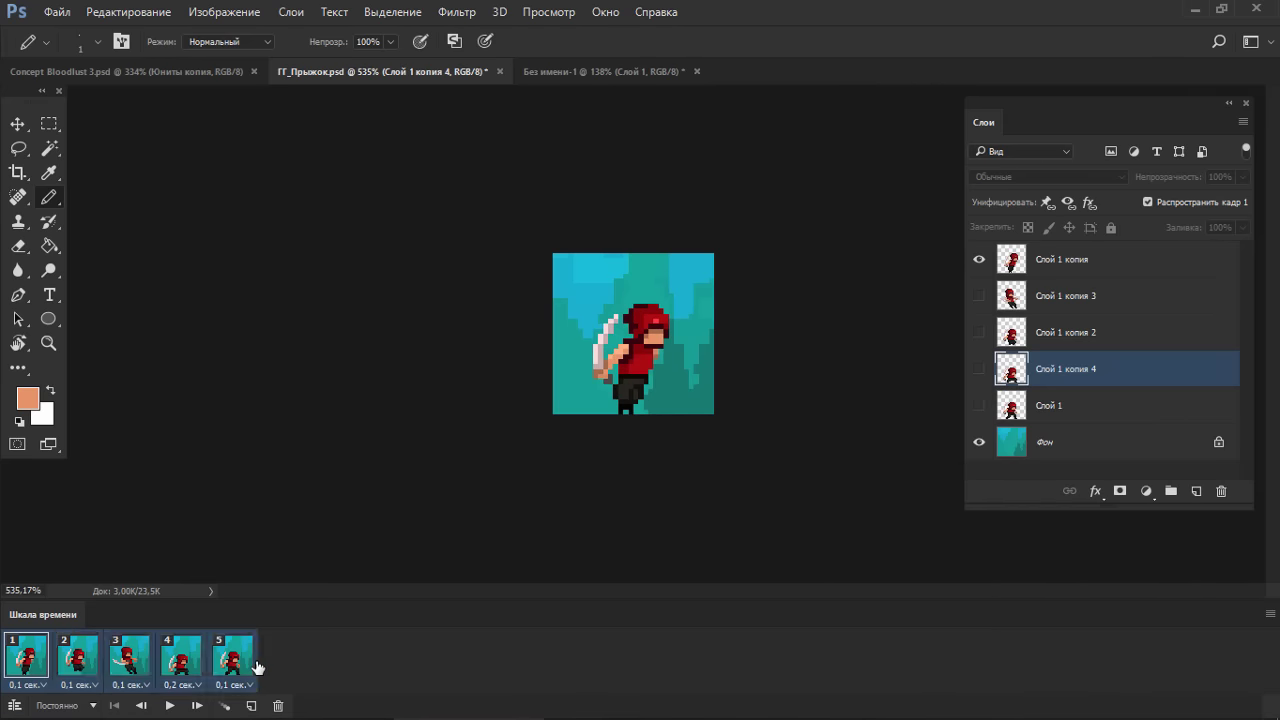
click(979, 442)
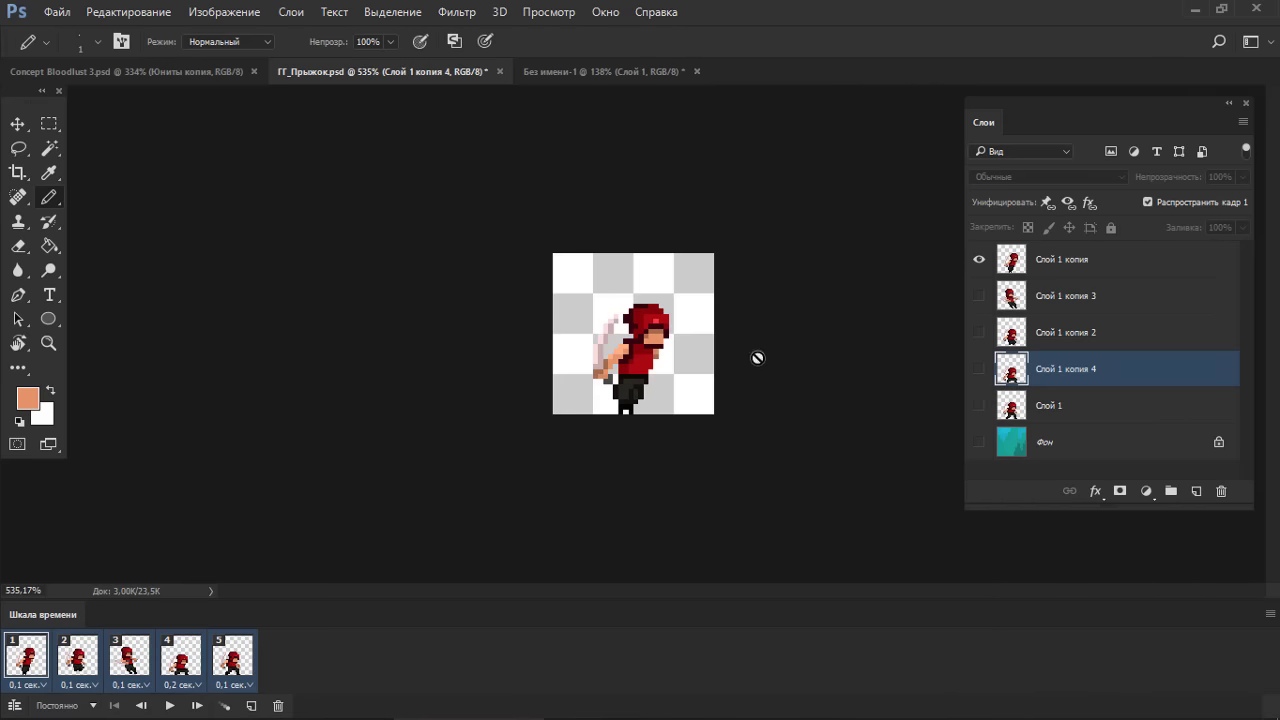
- Export every layer to its own PNG-8 file with transparency, using the file name prefix ГГ_Прыжок
click(66, 14)
mouse_move(194, 285)
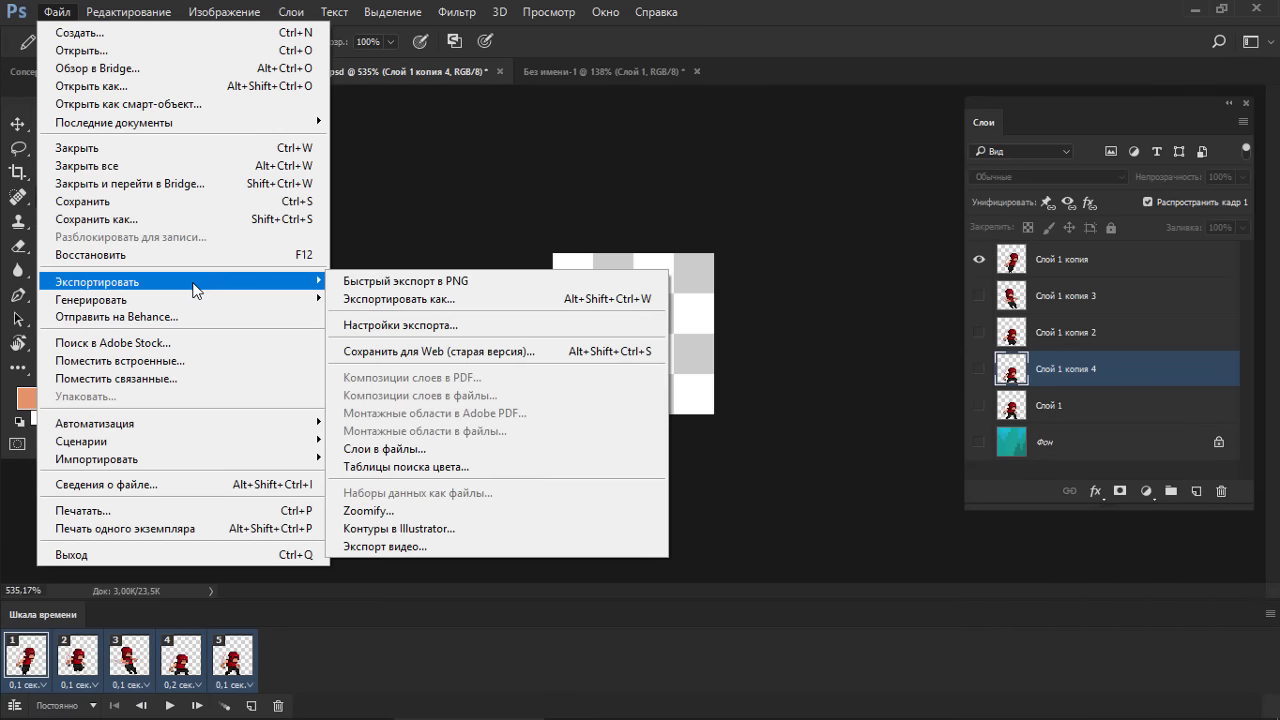
click(482, 450)
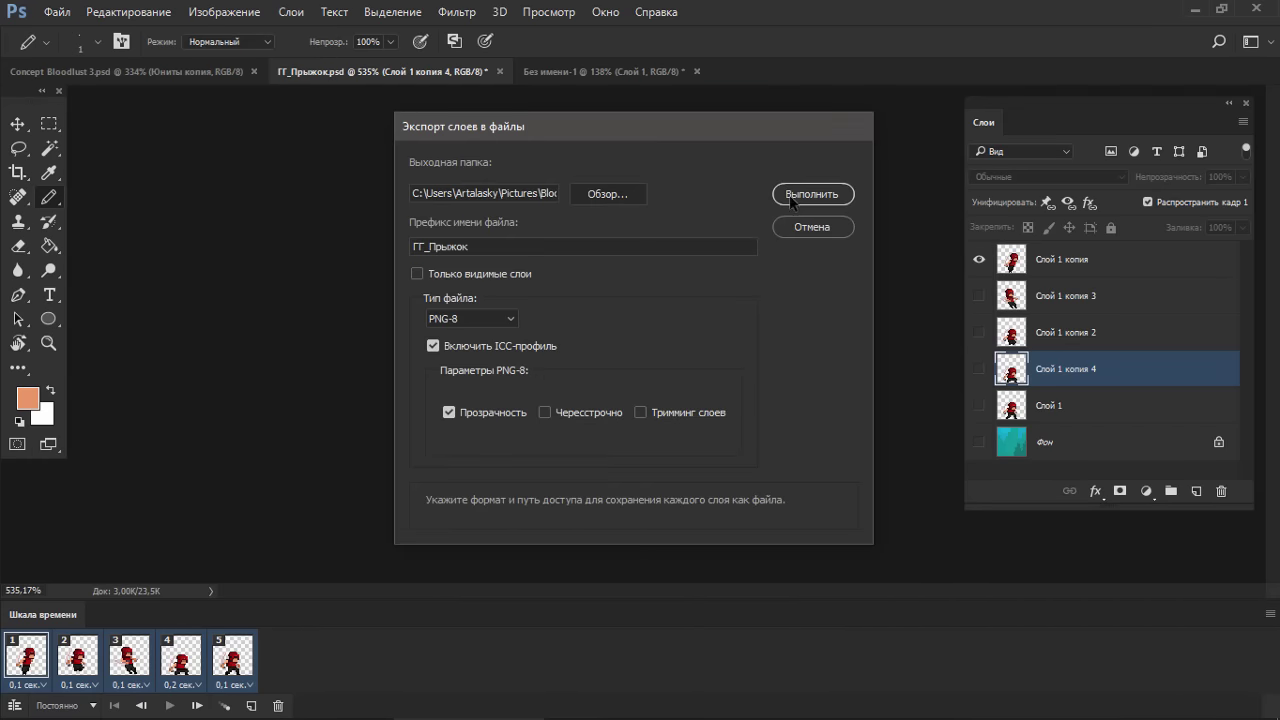
click(790, 199)
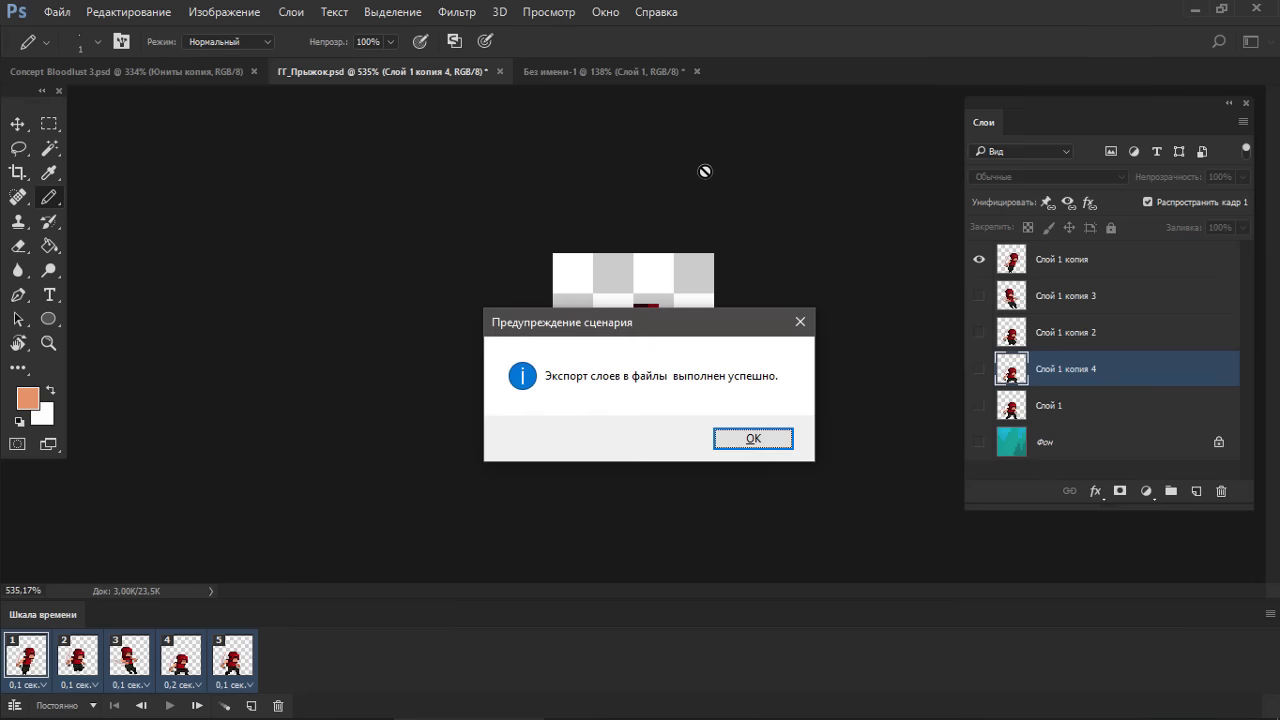
click(792, 439)
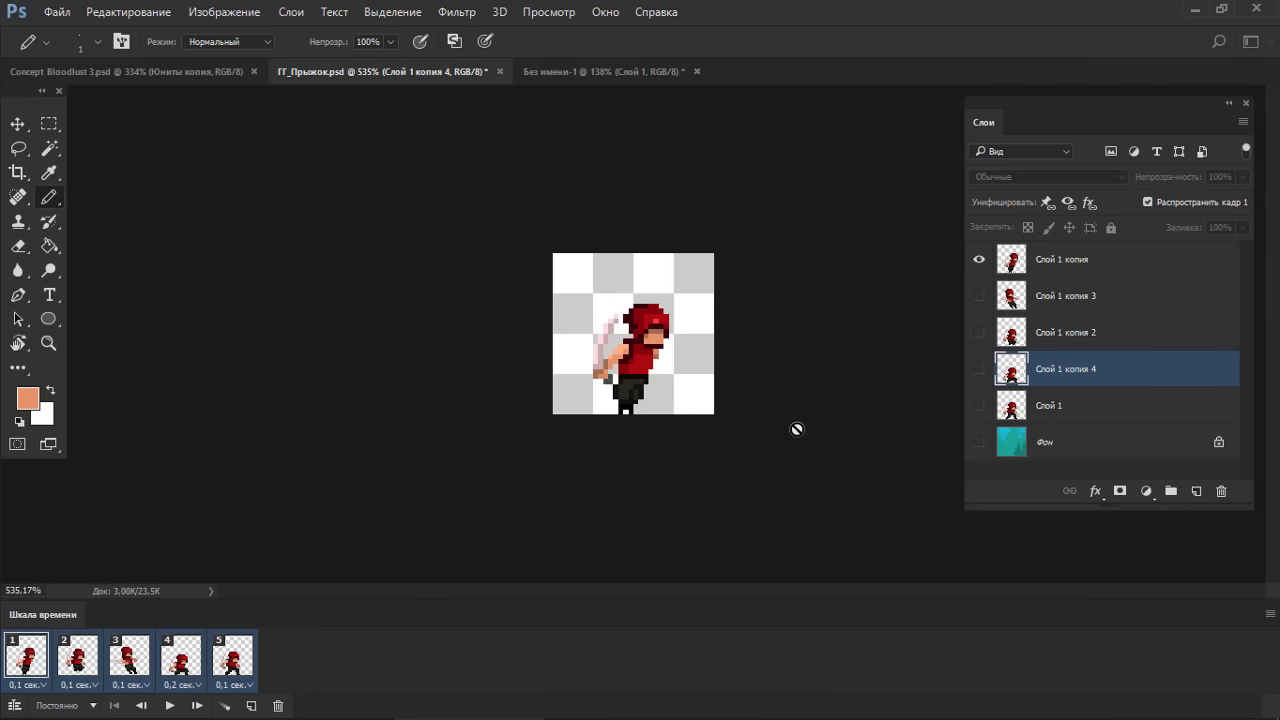